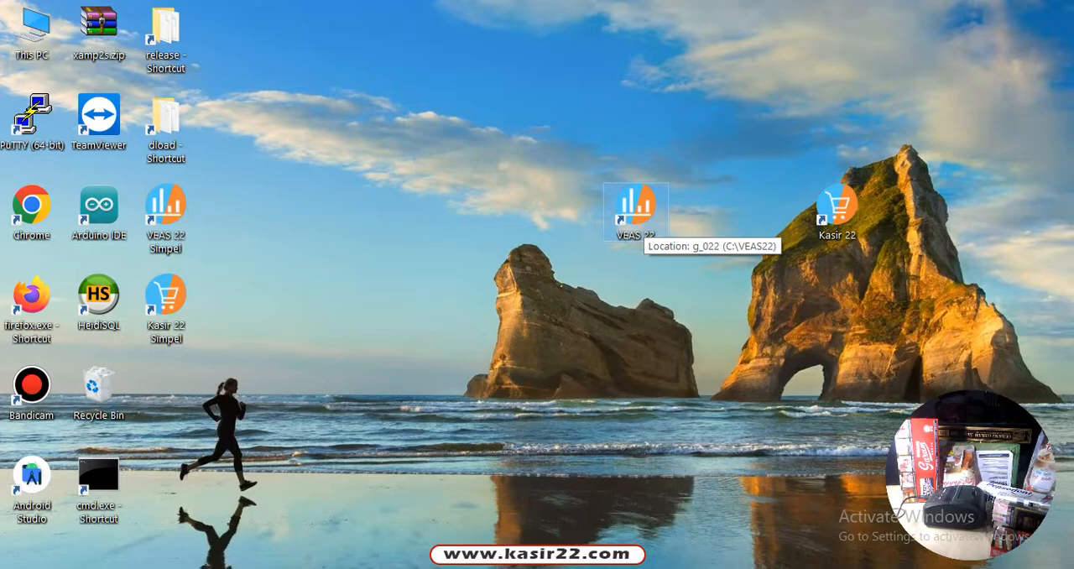
# Launch VEAS 22 and log in to the localhost\vs022 database by entering the user code and password/PIN
pyautogui.doubleClick(636, 209)
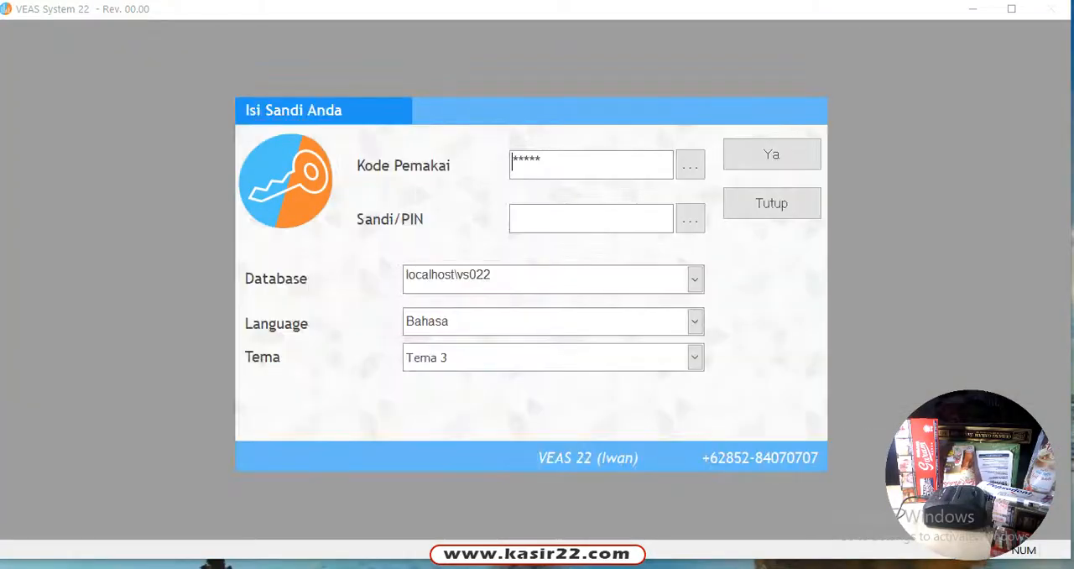
pyautogui.click(611, 216)
pyautogui.click(564, 163)
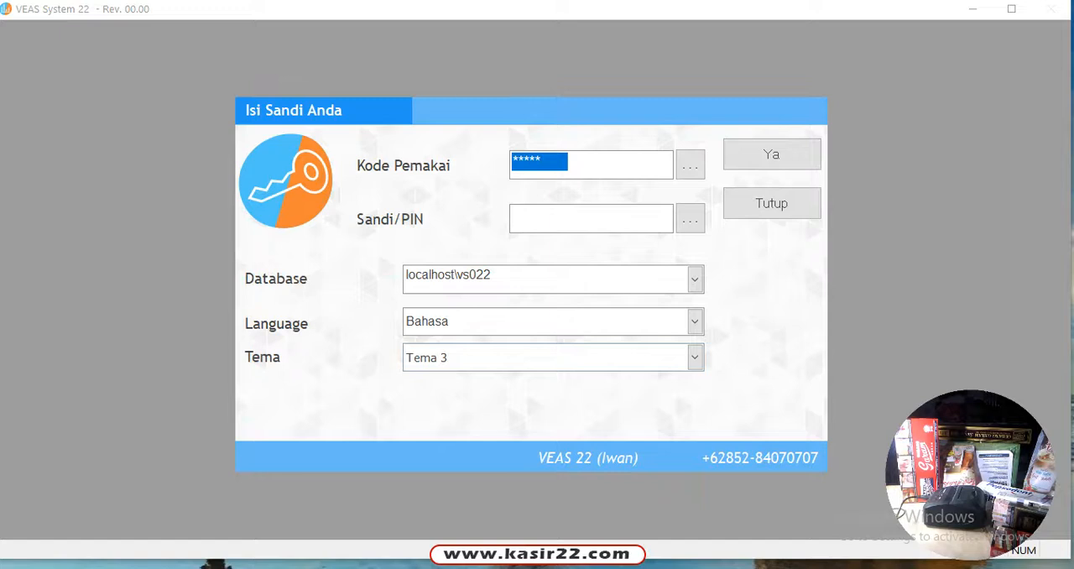
pyautogui.write('*****')
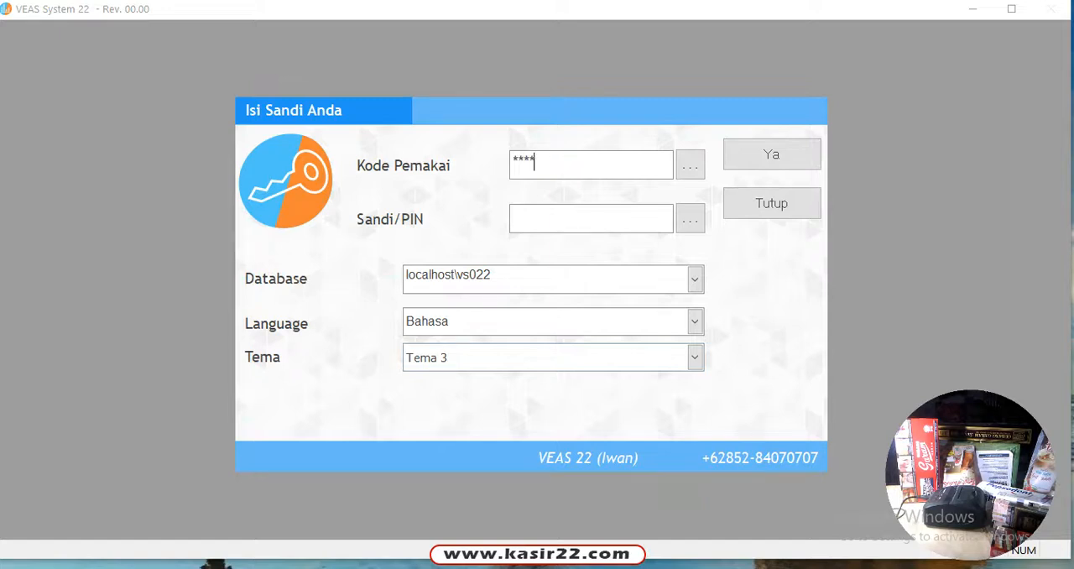
pyautogui.click(554, 219)
pyautogui.write('**')
pyautogui.press('Return')
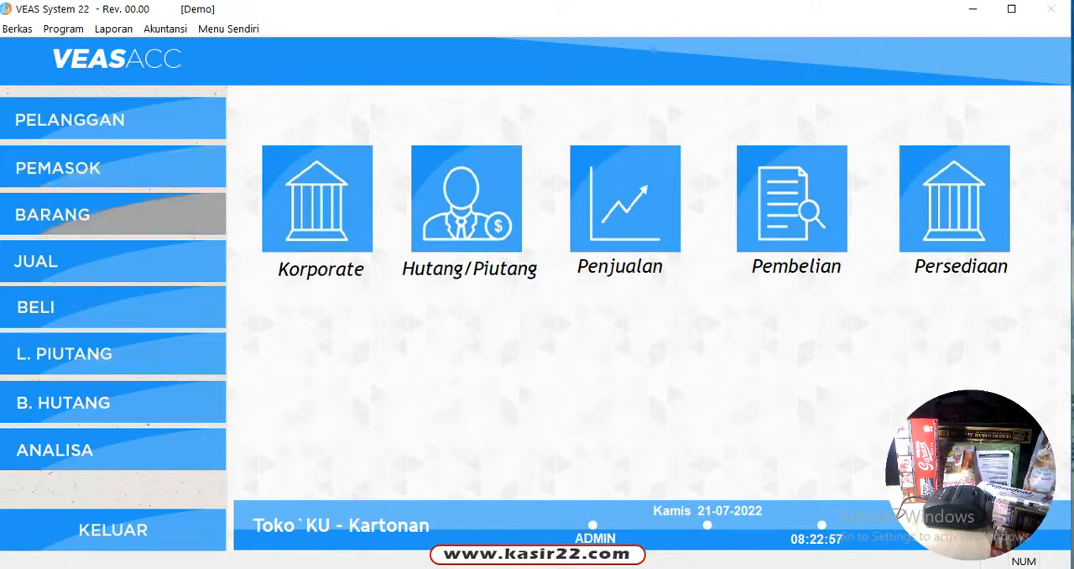
# Open the goods master form (Barang) and show the unit settings of INDO MIE RASA SOTO MEDAN
pyautogui.click(112, 214)
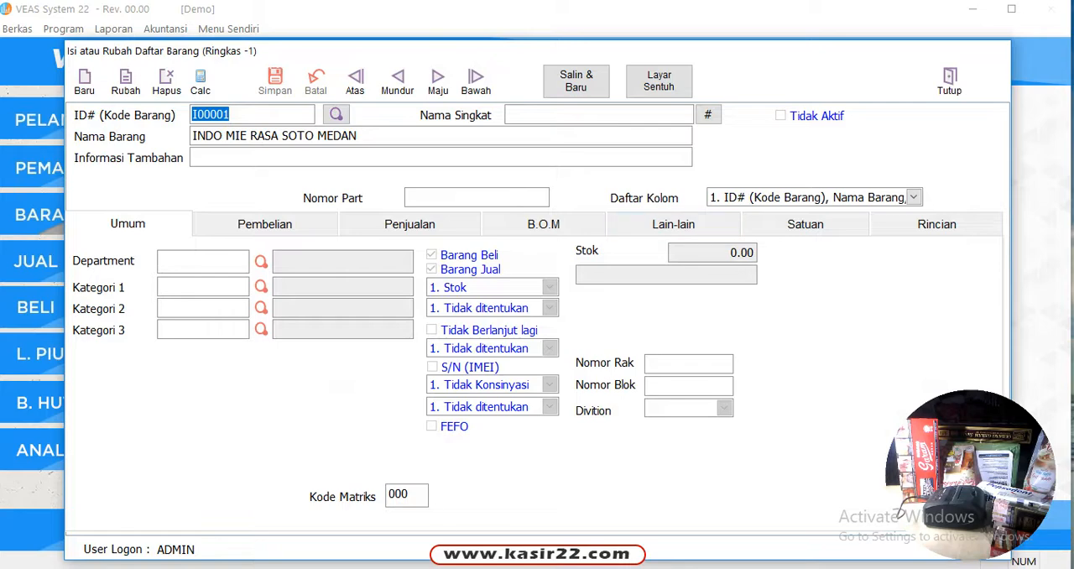
pyautogui.click(805, 225)
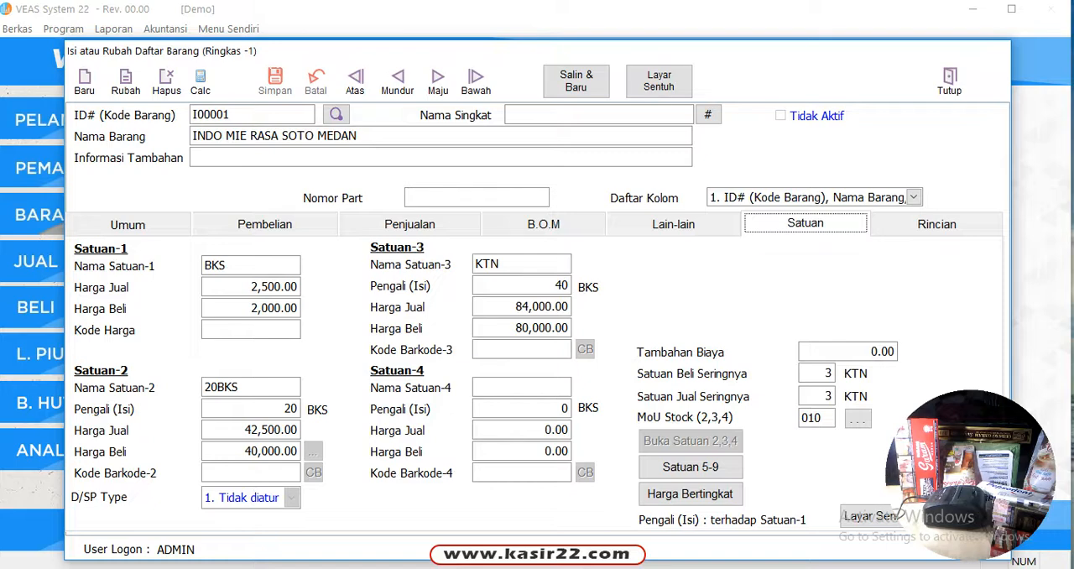
# Display the item's desktop pictures and look at the photos for unit 1 and unit 2
pyautogui.click(674, 224)
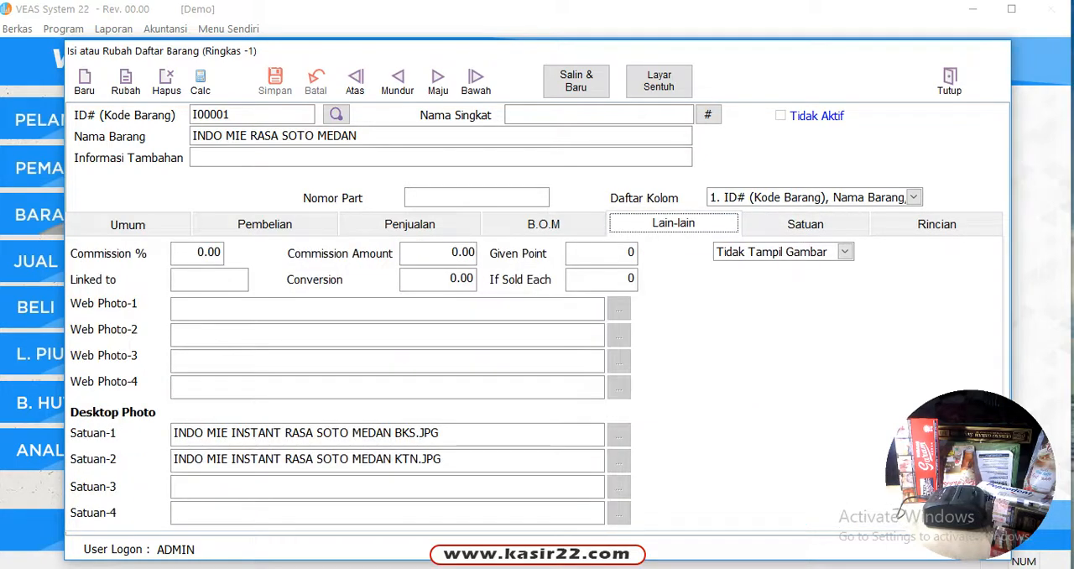
pyautogui.click(845, 252)
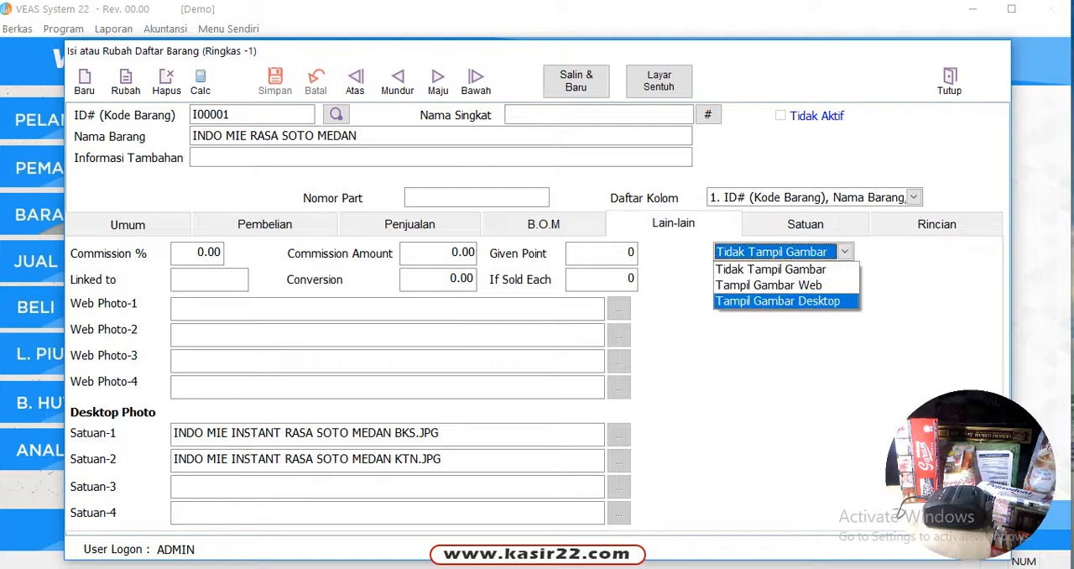
pyautogui.click(778, 302)
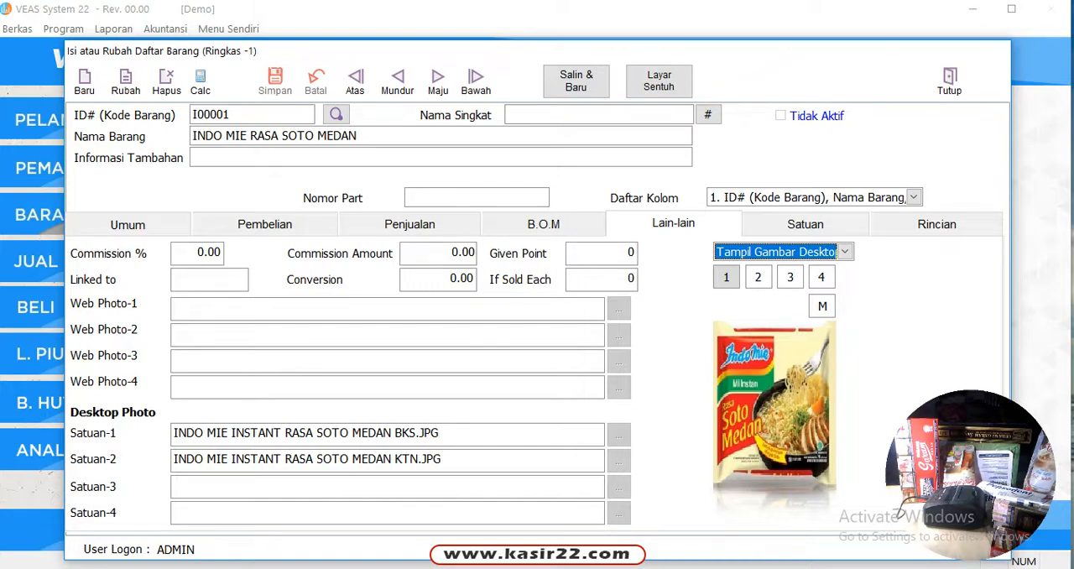
pyautogui.click(759, 277)
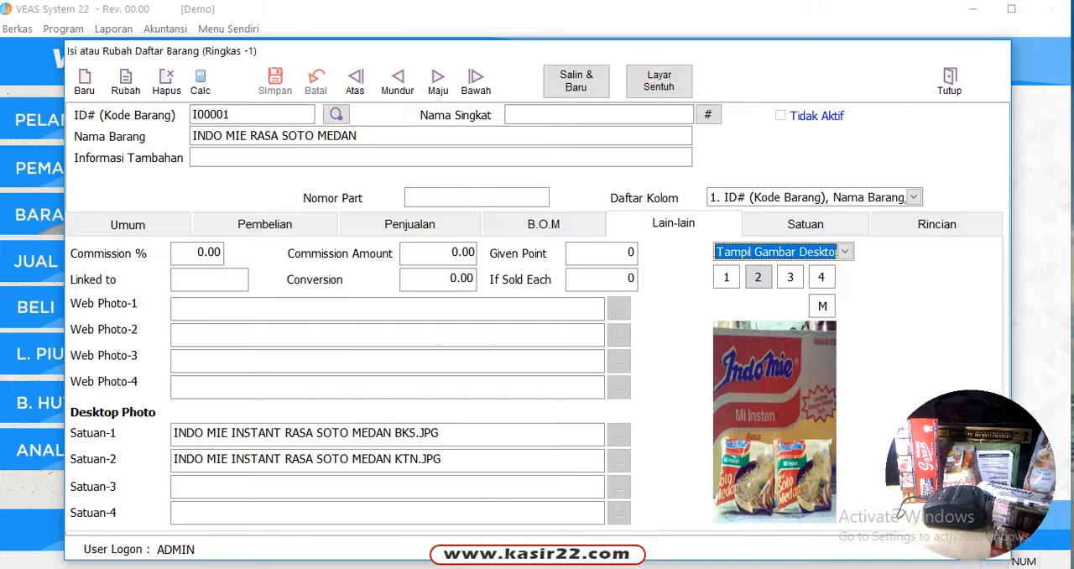
# Review the tiered selling prices (Harga Bertingkat) of INDO MIE RASA SOTO MEDAN for each unit, and close the price window
pyautogui.click(806, 225)
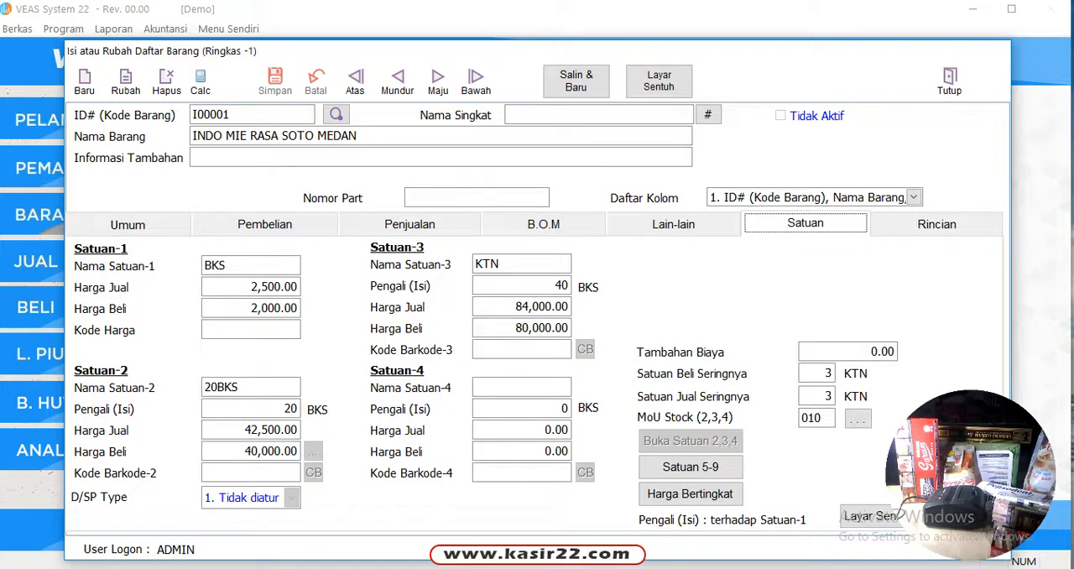
pyautogui.click(690, 494)
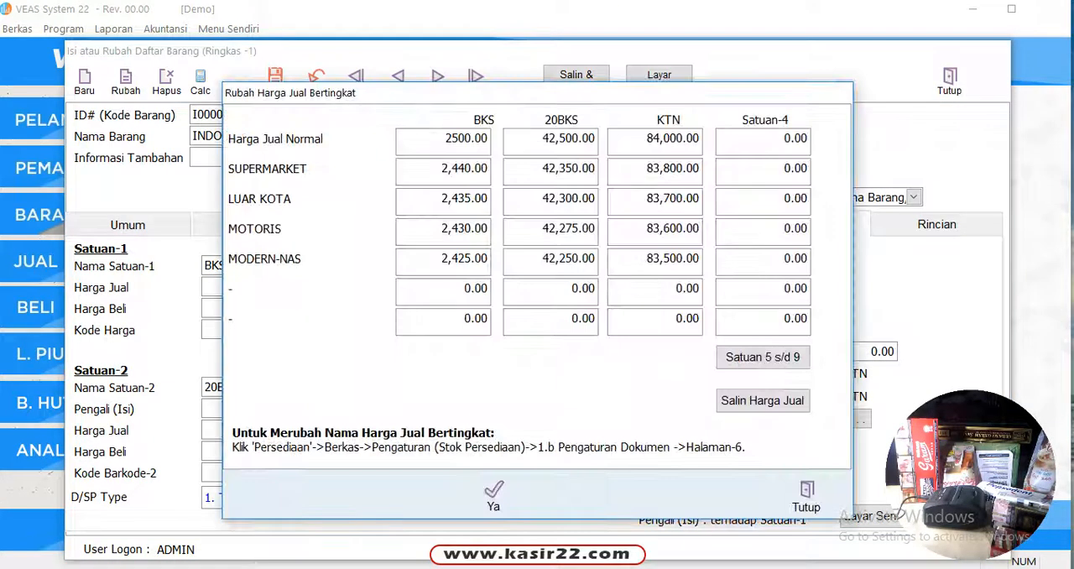
pyautogui.moveTo(592, 102); pyautogui.dragTo(701, 125)
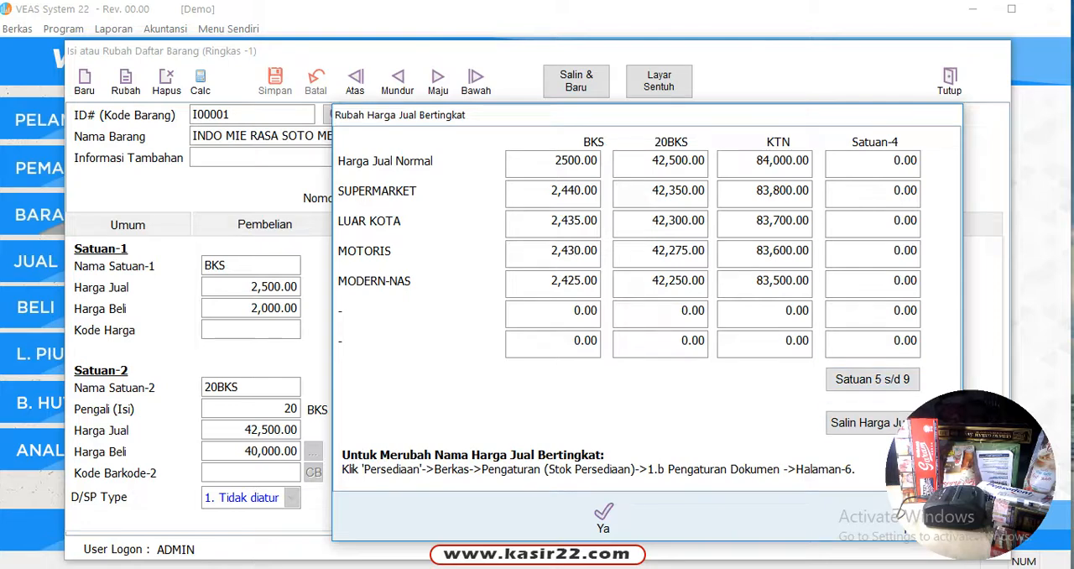
pyautogui.moveTo(740, 120); pyautogui.dragTo(562, 120)
pyautogui.click(738, 518)
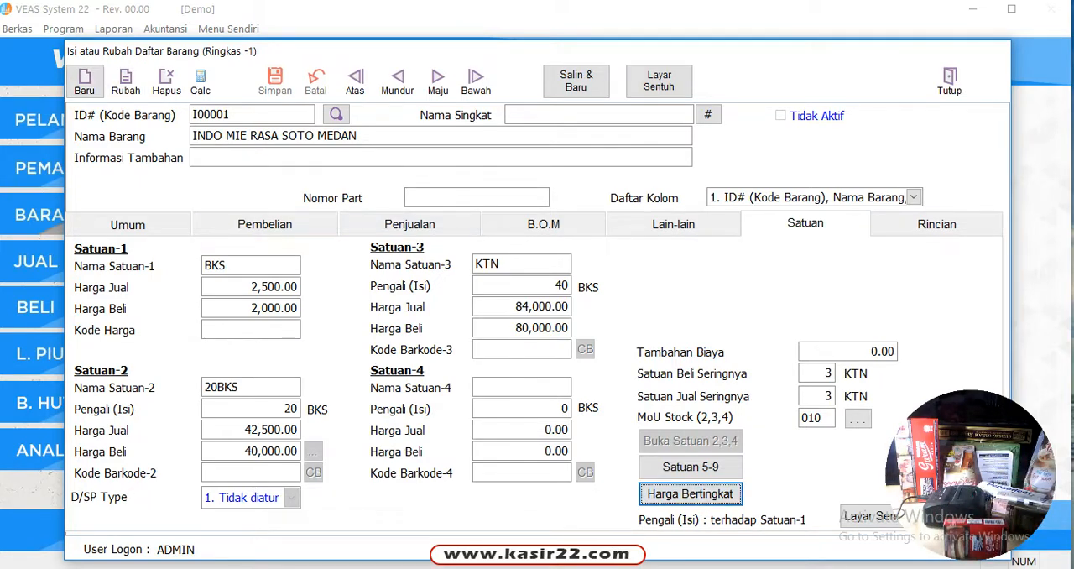
pyautogui.click(84, 82)
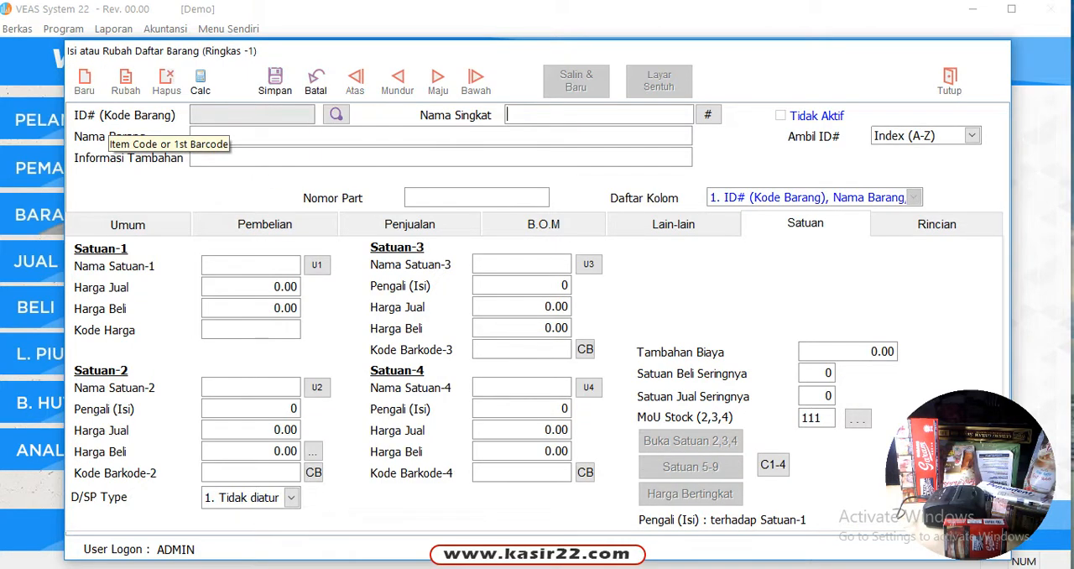
pyautogui.click(972, 136)
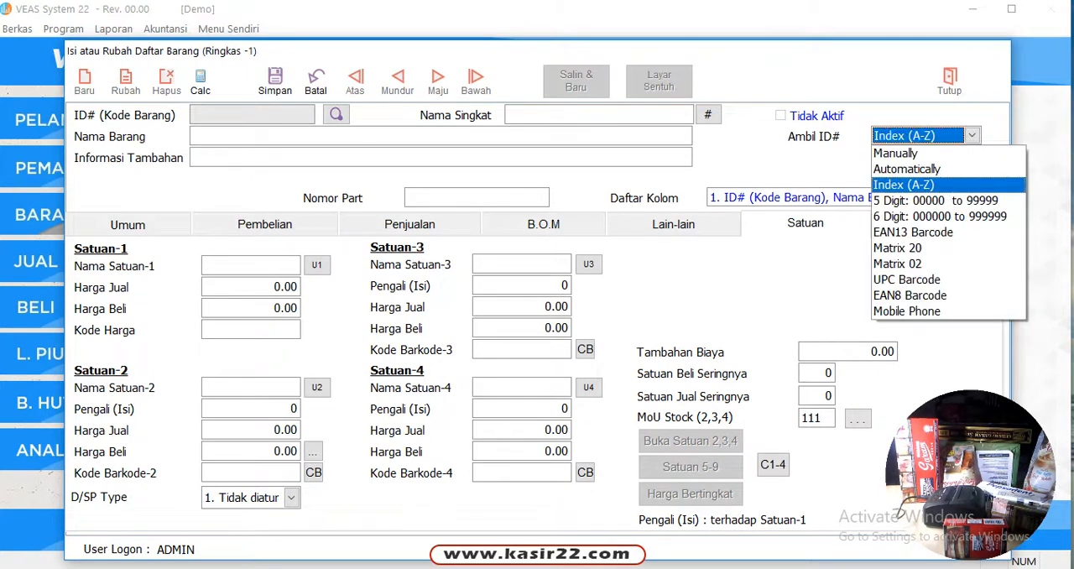
pyautogui.click(898, 153)
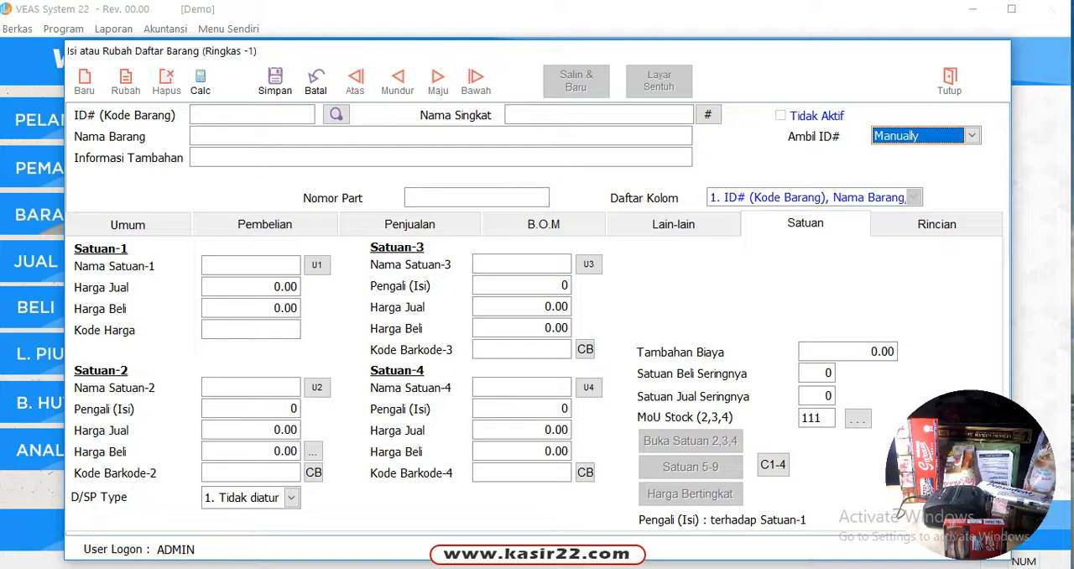
pyautogui.click(244, 114)
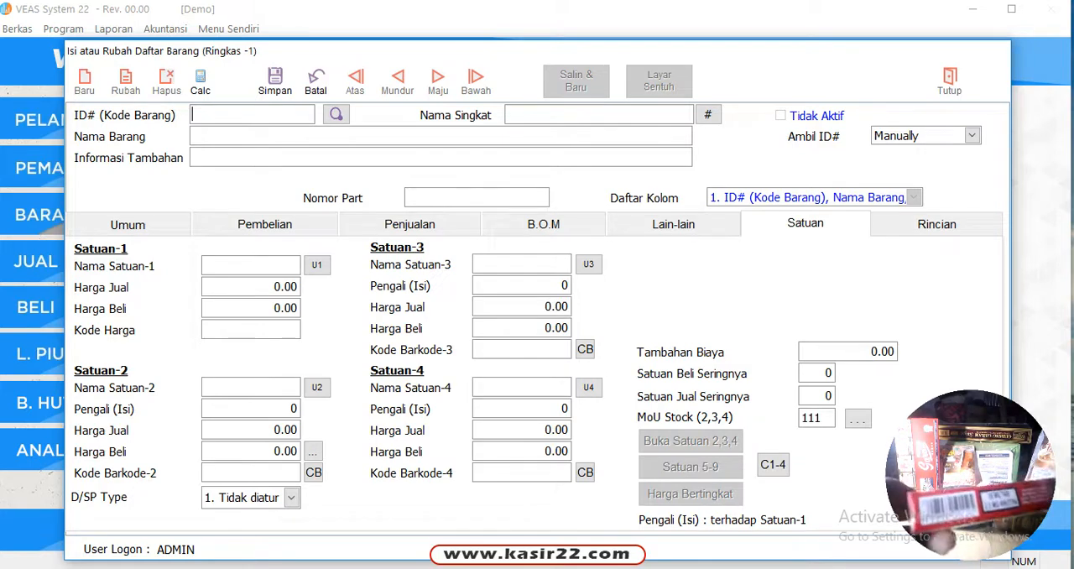
pyautogui.write('8998989501125')
pyautogui.press('Return')
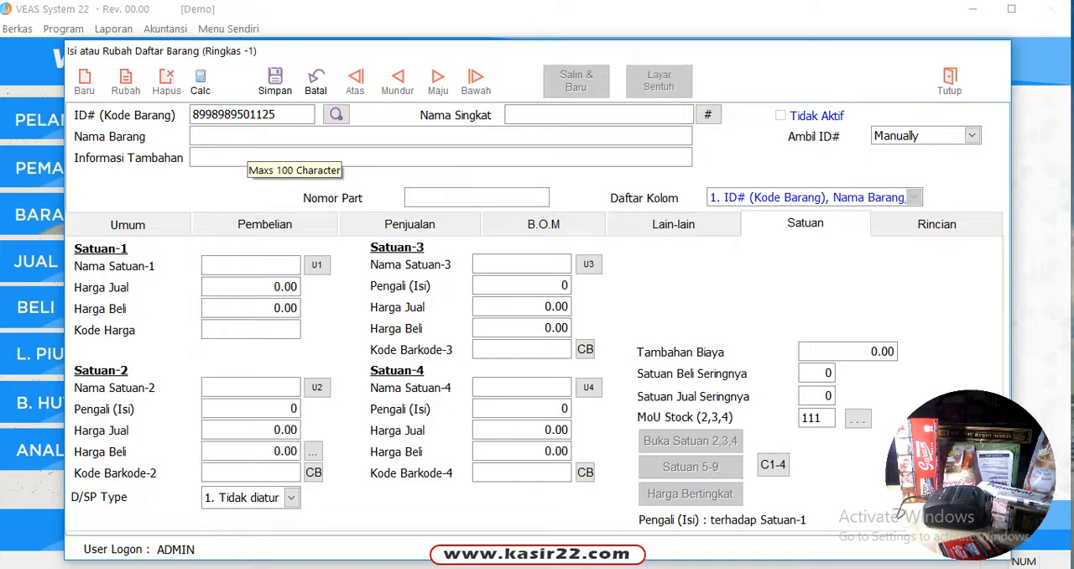
# Name the new item Gudang Garam Merah
pyautogui.write('Gudang ')
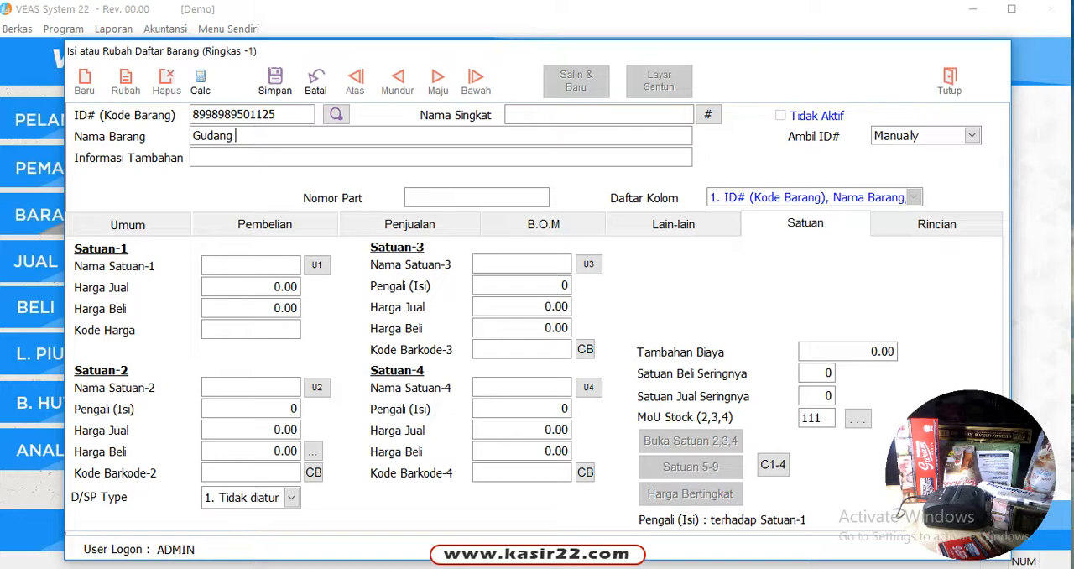
pyautogui.write('Garam Merah')
# Set the item's additional information (Informasi Tambahan) to "Slop, 10BKS"
pyautogui.click(245, 159)
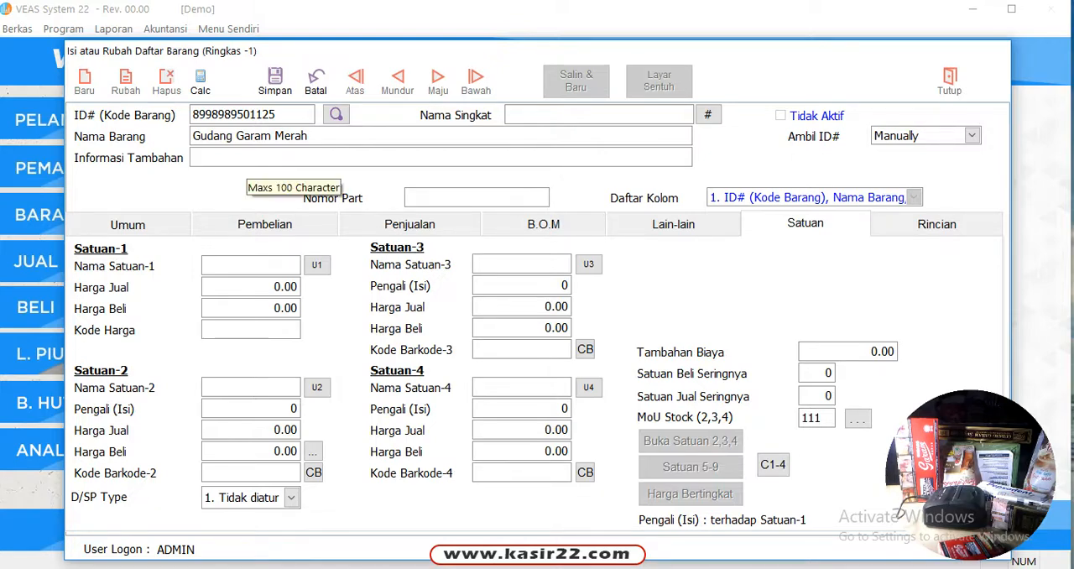
pyautogui.write('Slop')
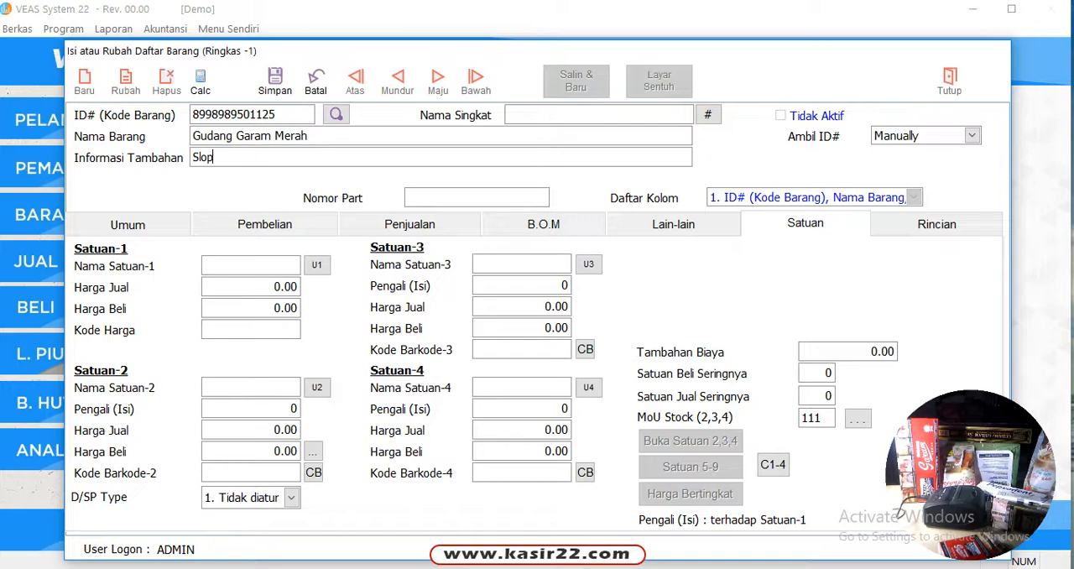
pyautogui.press('BackSpace')
pyautogui.write(', 10BKS')
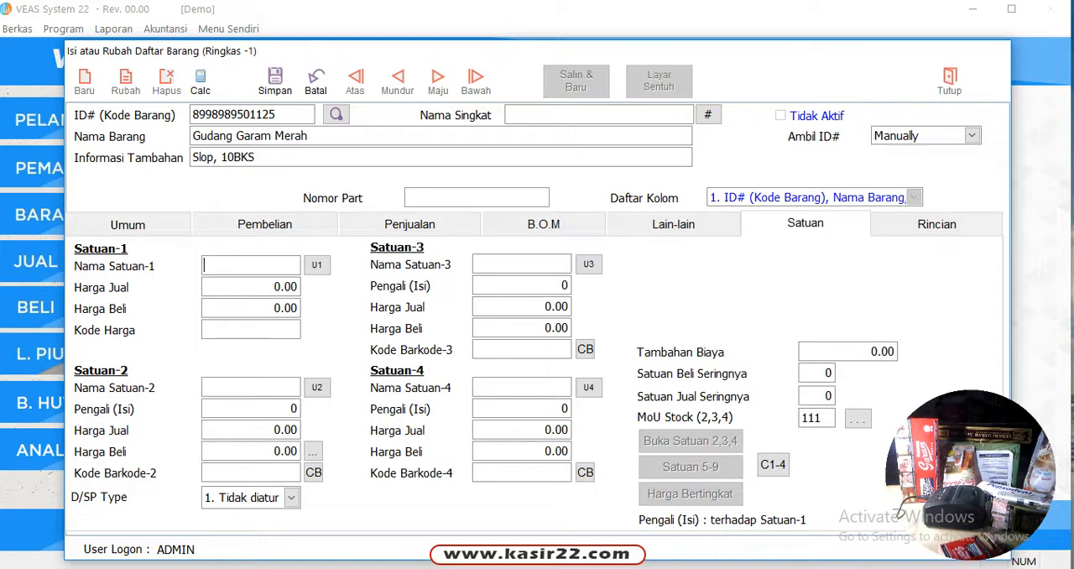
# Name the item's first unit (Satuan-1) BKS
pyautogui.press('capslock')
pyautogui.write('BKS')
pyautogui.press('Return')
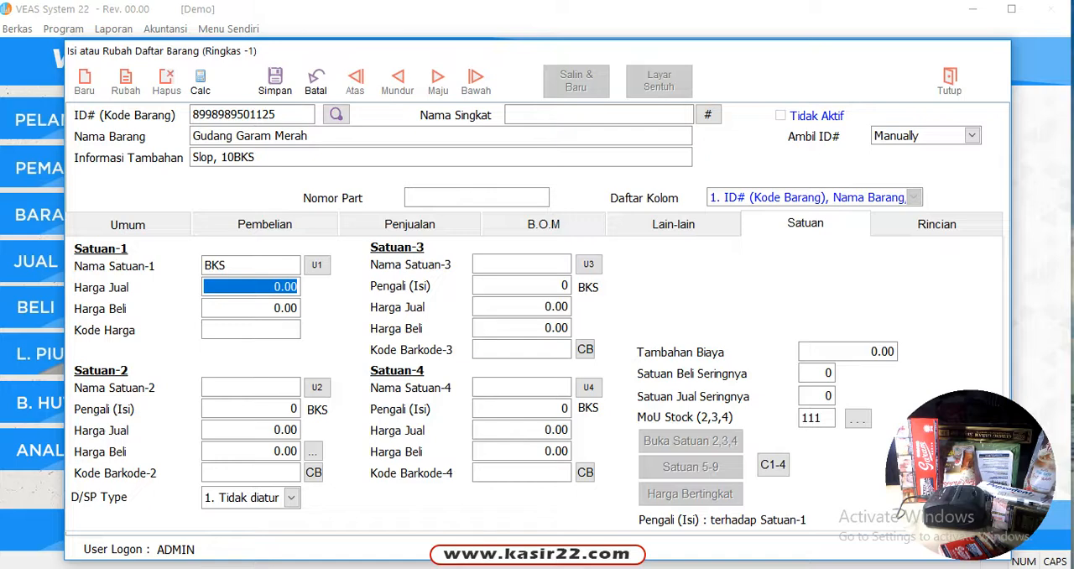
pyautogui.write('15 .')
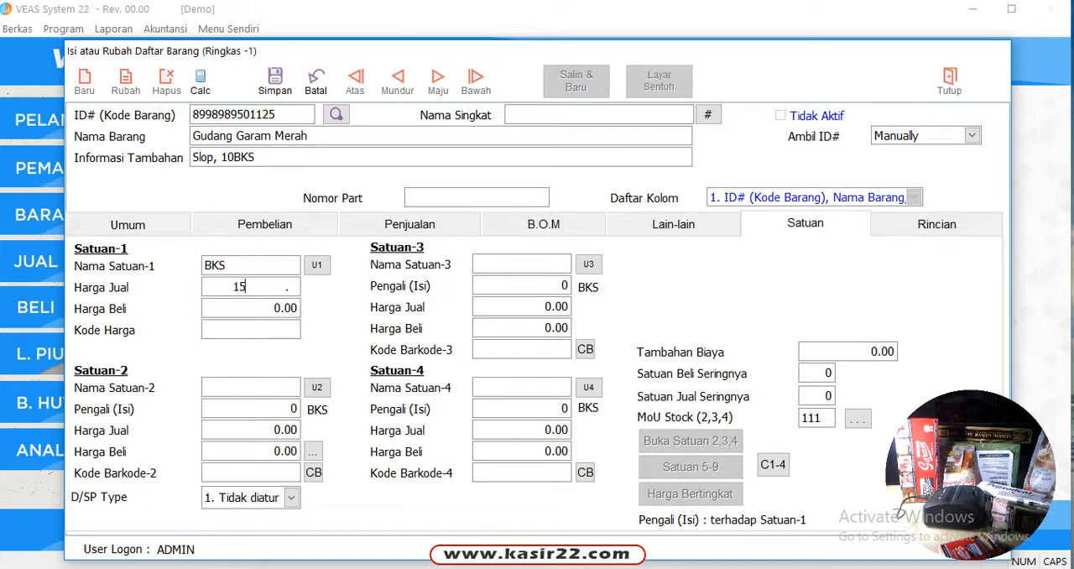
pyautogui.press('BackSpace')
pyautogui.press('BackSpace')
# Set the purchase price (Harga Beli) of the BKS unit to 10,000
pyautogui.doubleClick(230, 308)
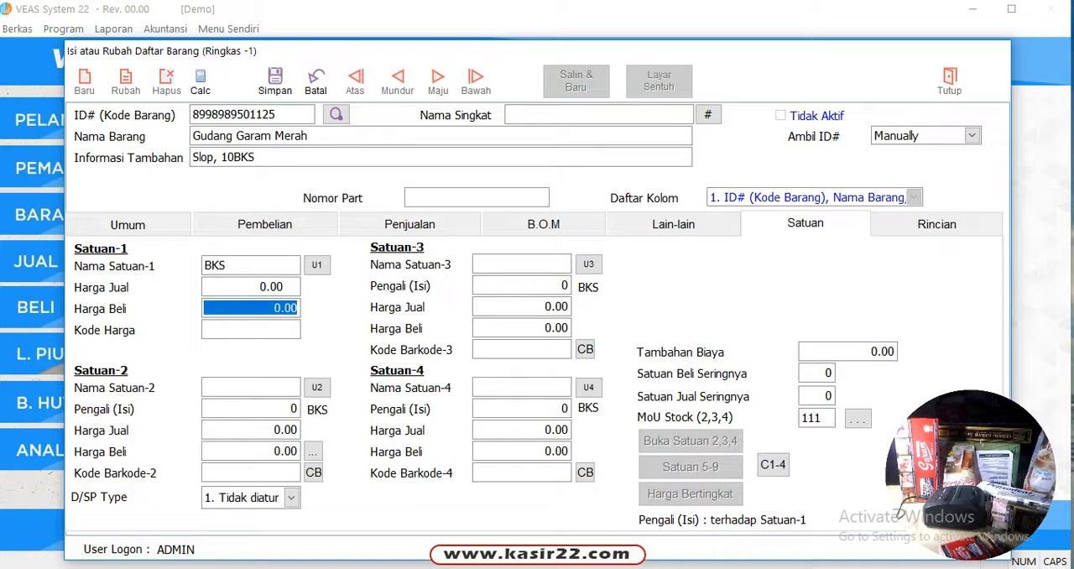
pyautogui.write('10000')
pyautogui.press('Return')
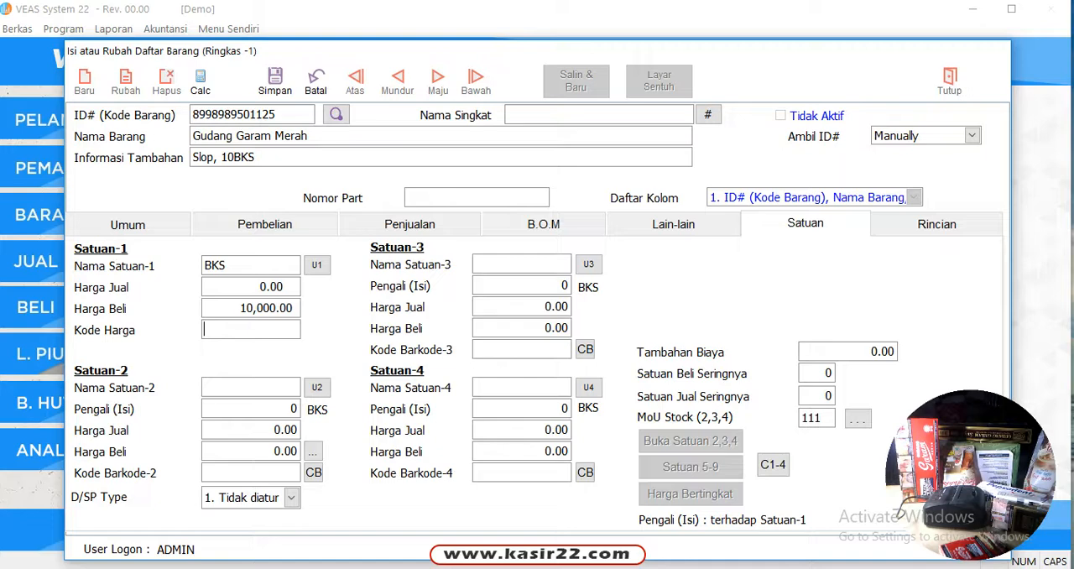
# Show the C1-4 price calculation fields and calculate the BKS selling price with a 15 percent markup
pyautogui.doubleClick(252, 287)
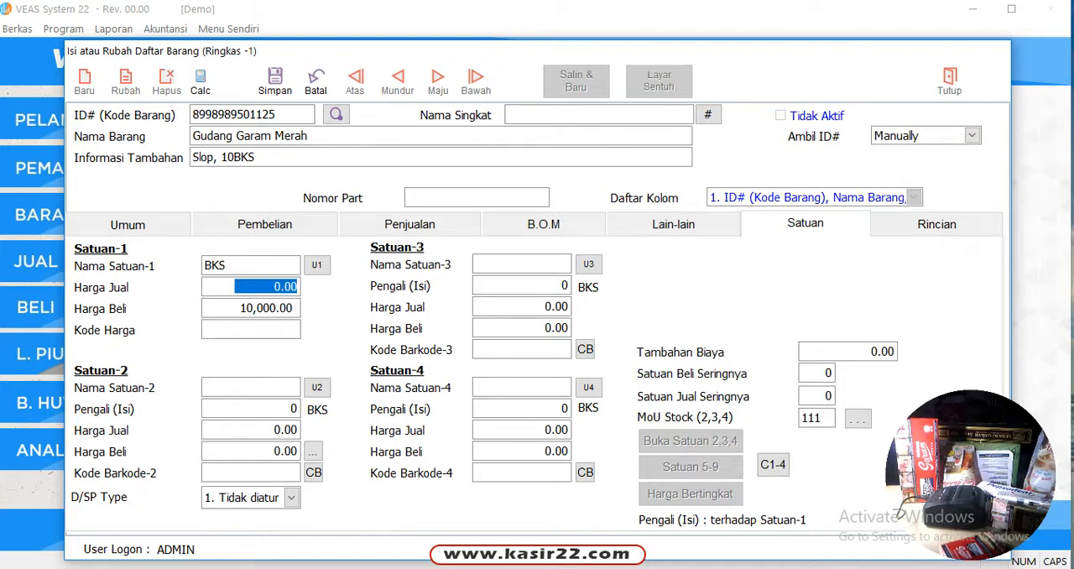
pyautogui.click(773, 465)
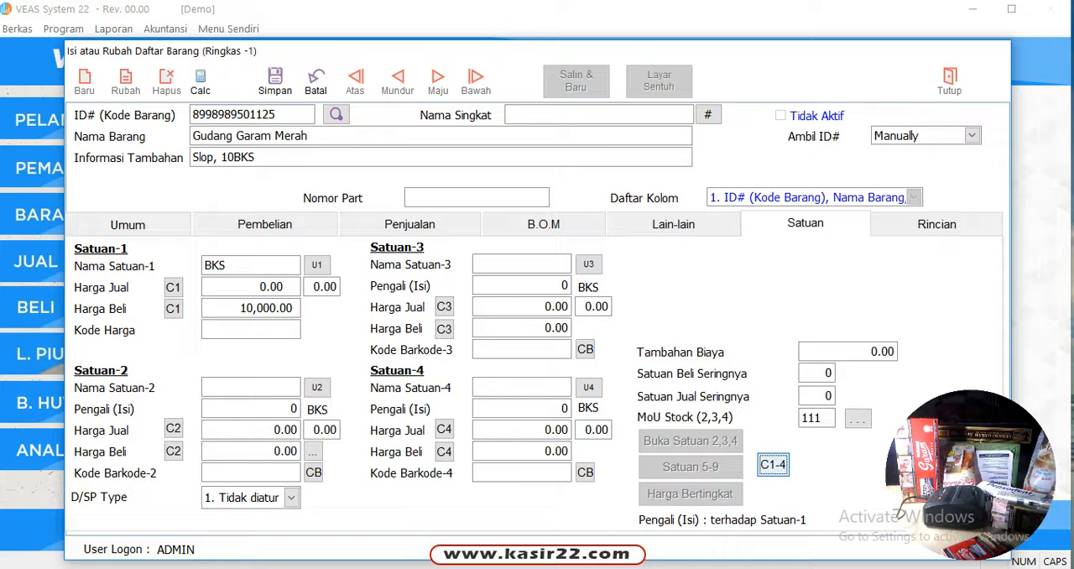
pyautogui.click(322, 288)
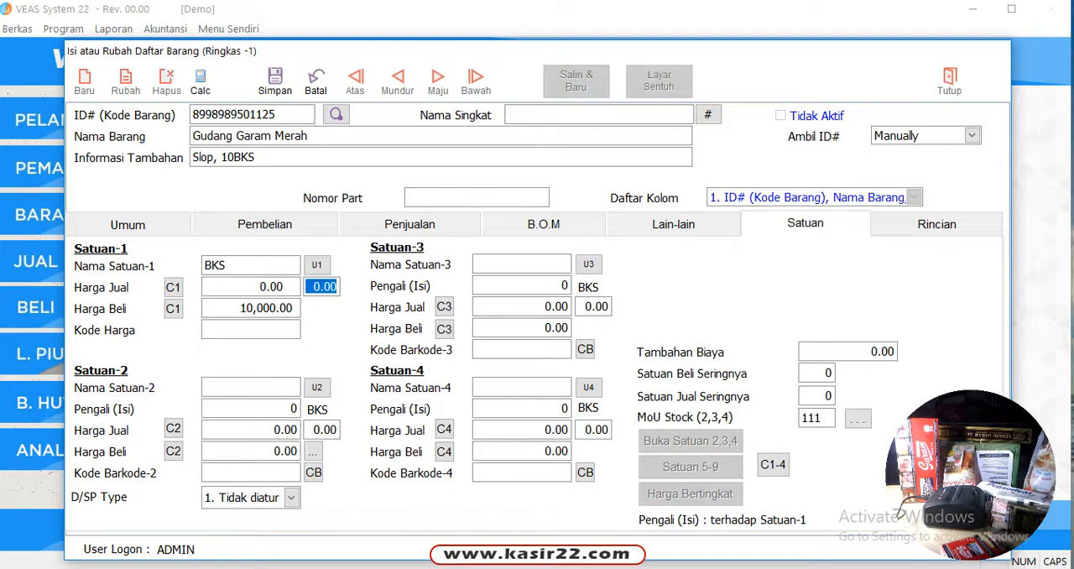
pyautogui.write('15.')
pyautogui.press('Return')
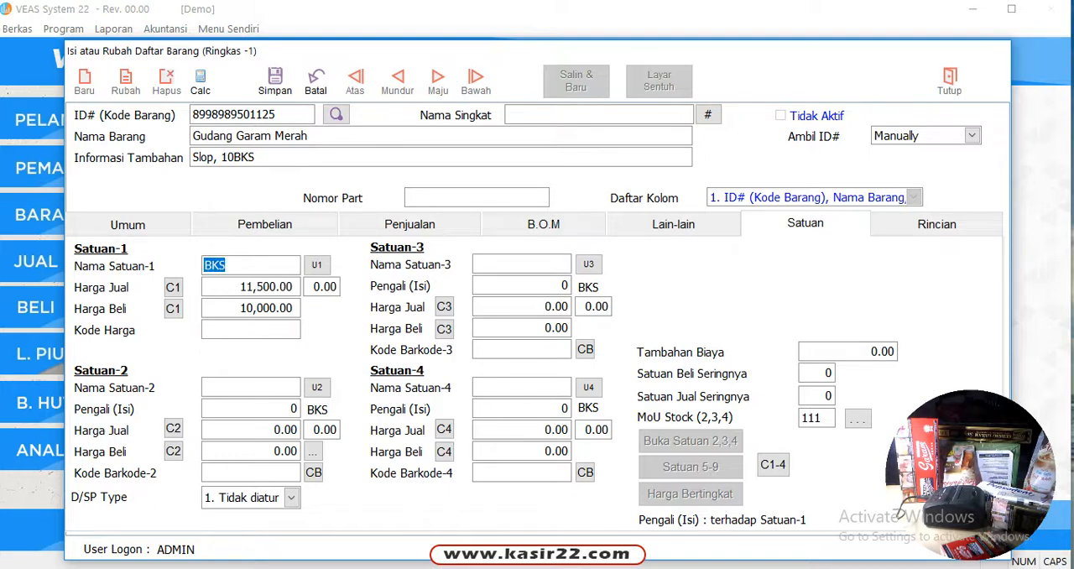
# Set the selling price (Harga Jual) of the BKS unit to 12,000
pyautogui.press('Return')
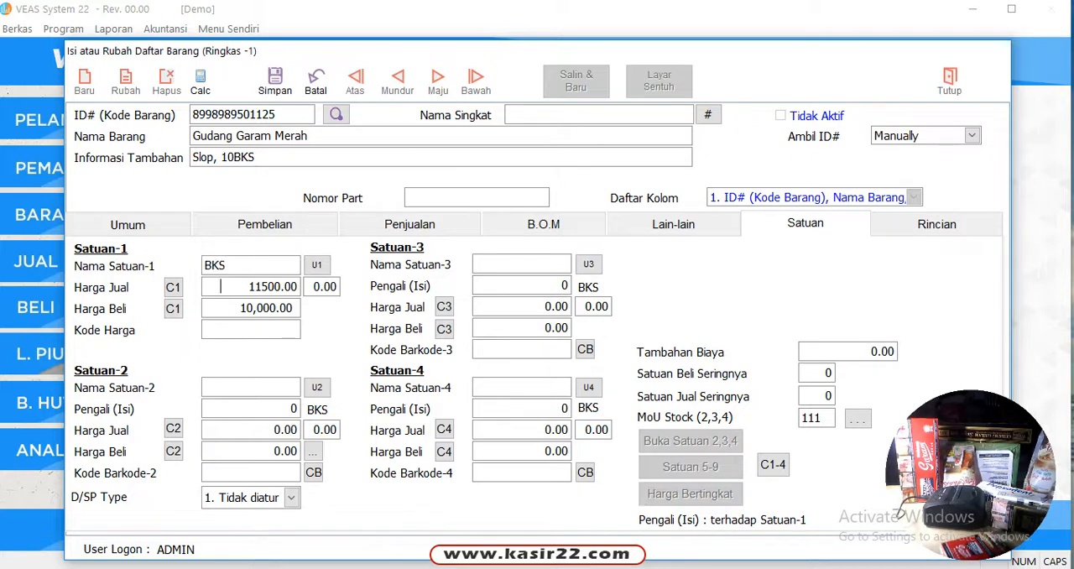
pyautogui.write('12000')
pyautogui.press('Return')
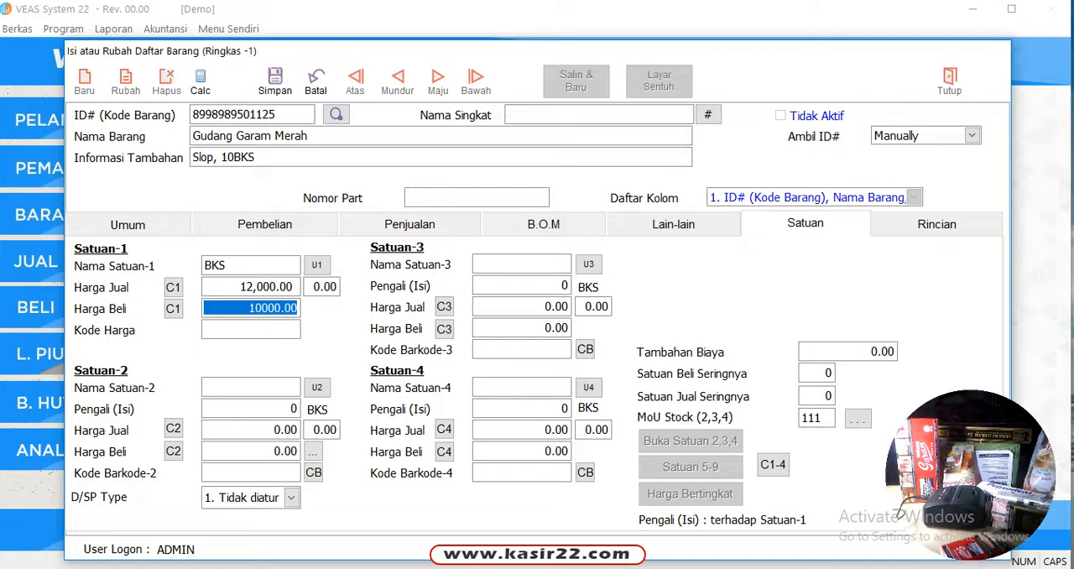
# Name the item's second unit (Satuan-2) SLOP and set its multiplier (Pengali) to 10 BKS
pyautogui.press('Return')
pyautogui.write('SLOP')
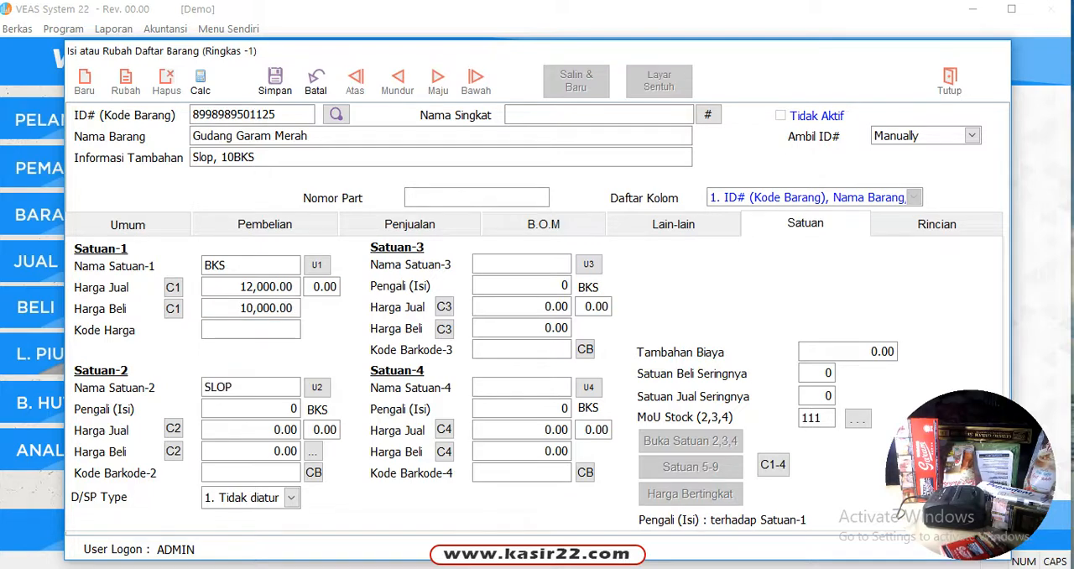
pyautogui.press('Return')
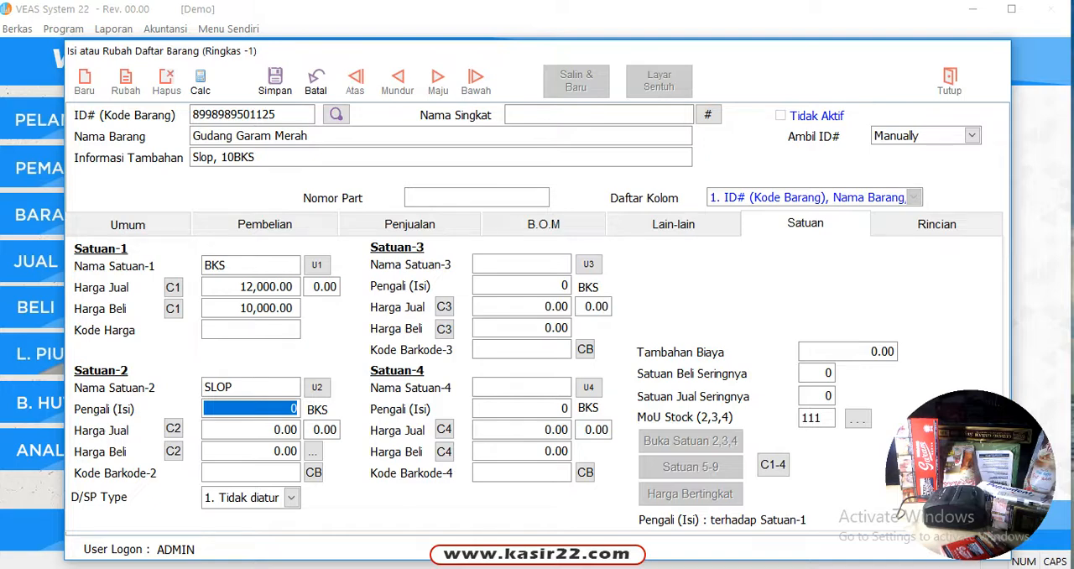
pyautogui.write('10')
pyautogui.press('Return')
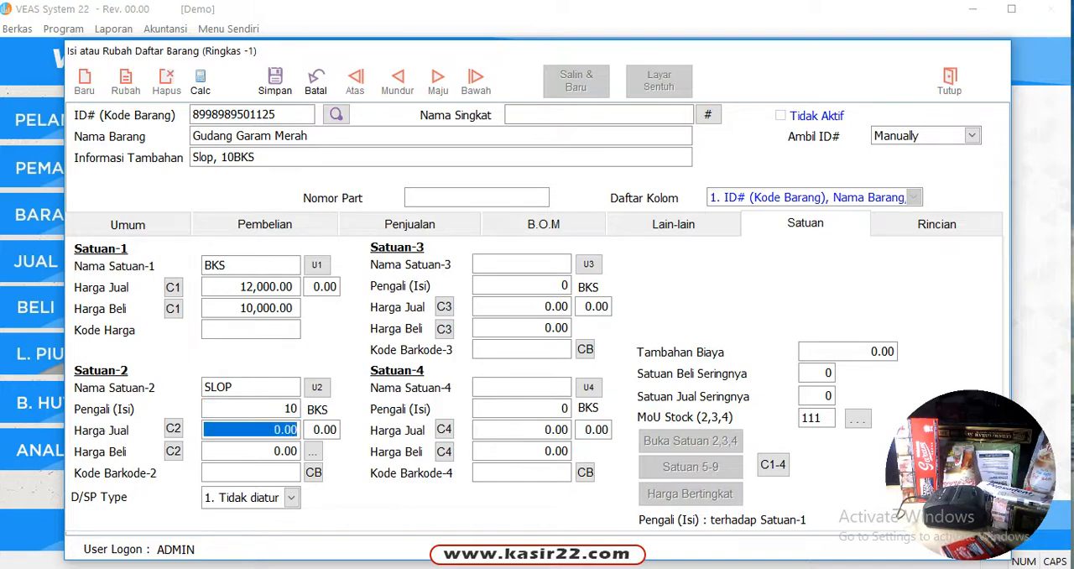
# Set the SLOP unit's purchase price (Harga Beli) to 100,000 and its selling price (Harga Jual) to 103,000
pyautogui.press('Return')
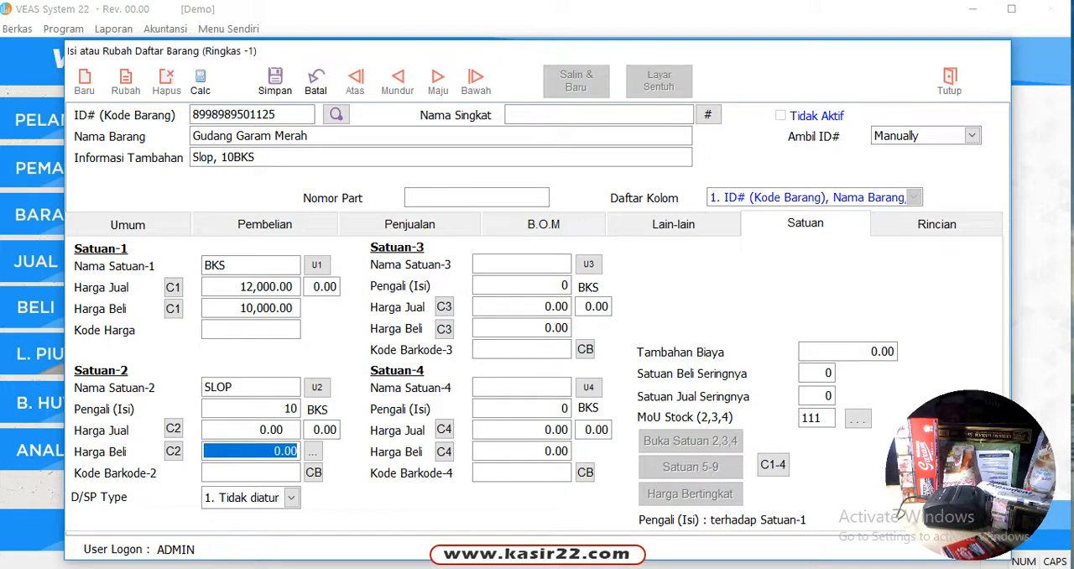
pyautogui.write('100000')
pyautogui.press('Return')
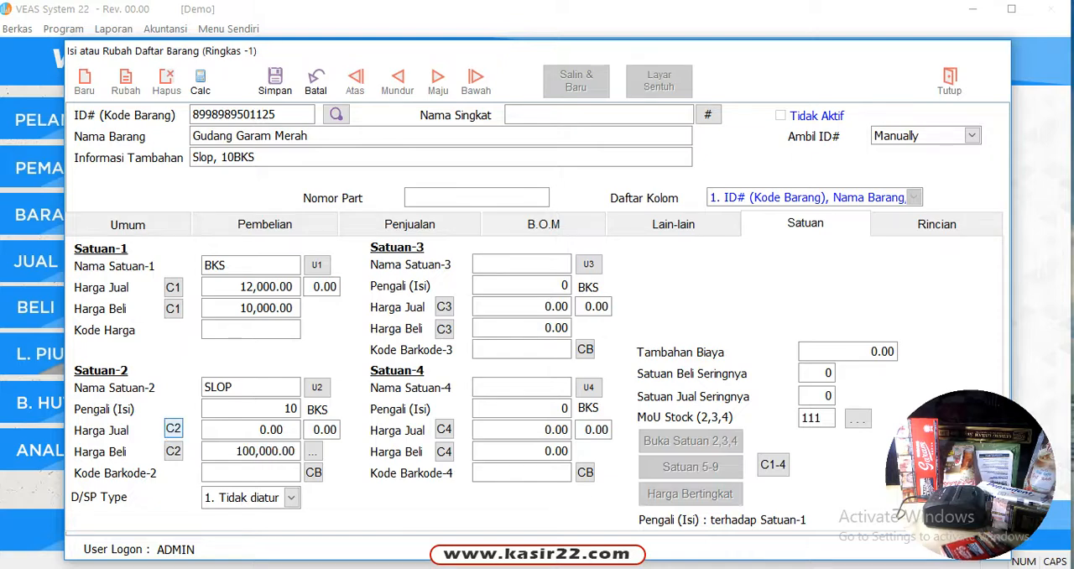
pyautogui.click(233, 430)
pyautogui.doubleClick(233, 430)
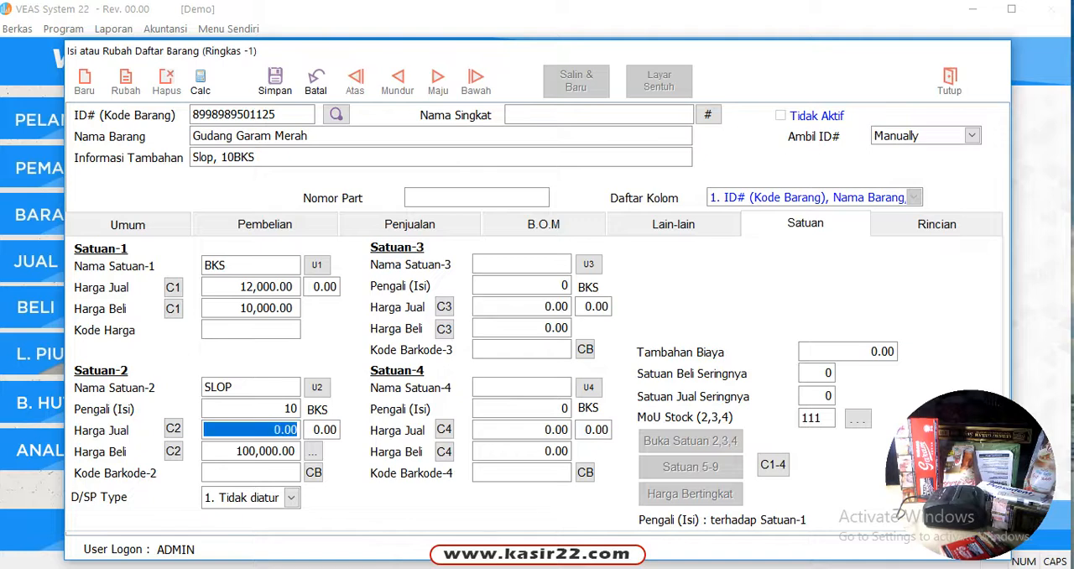
pyautogui.write('103,')
pyautogui.write('000 .')
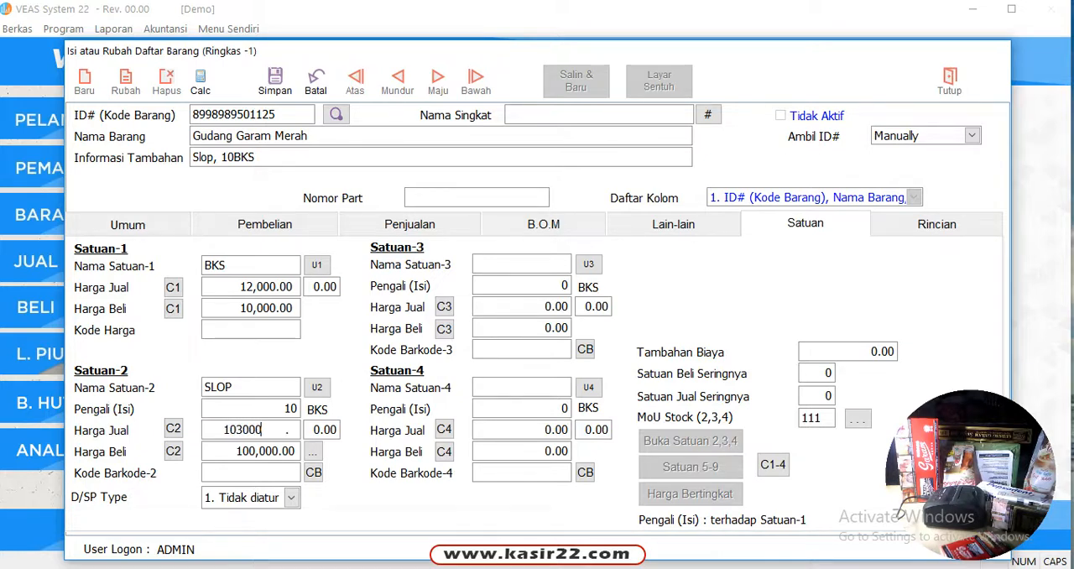
pyautogui.press('Return')
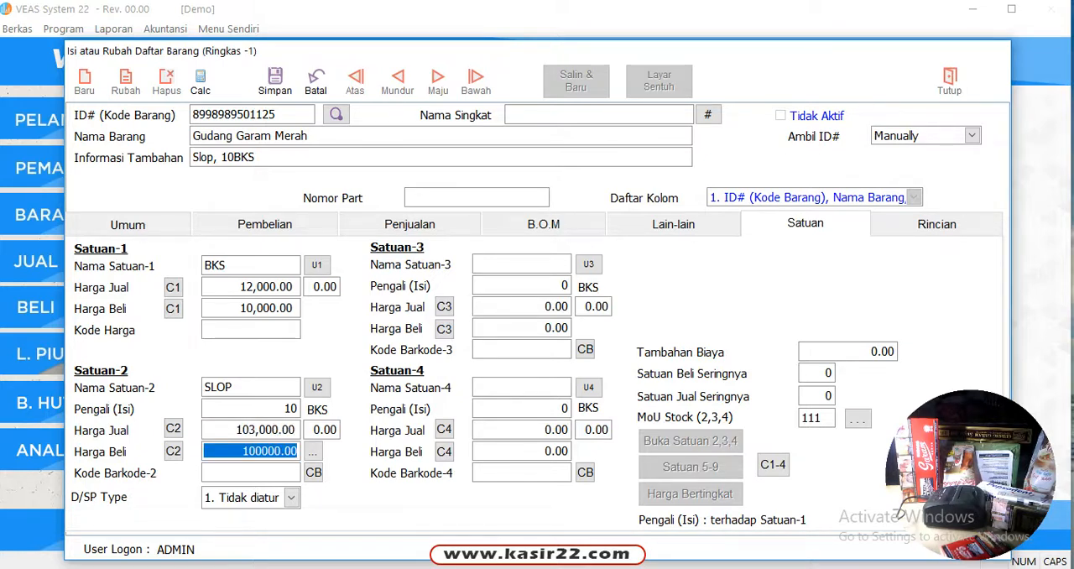
pyautogui.press('Return')
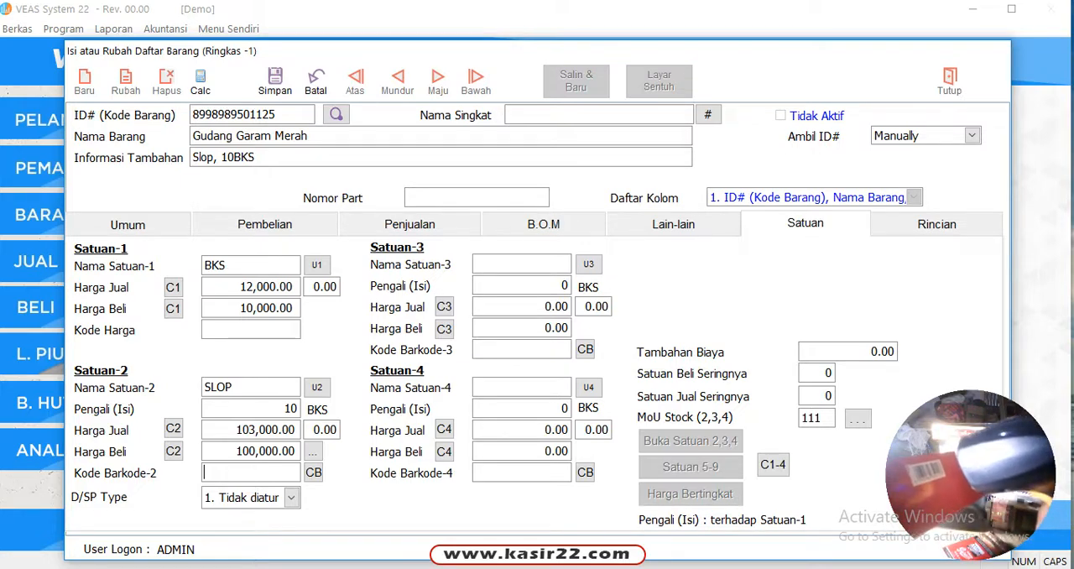
pyautogui.write('8998989850117')
pyautogui.press('Return')
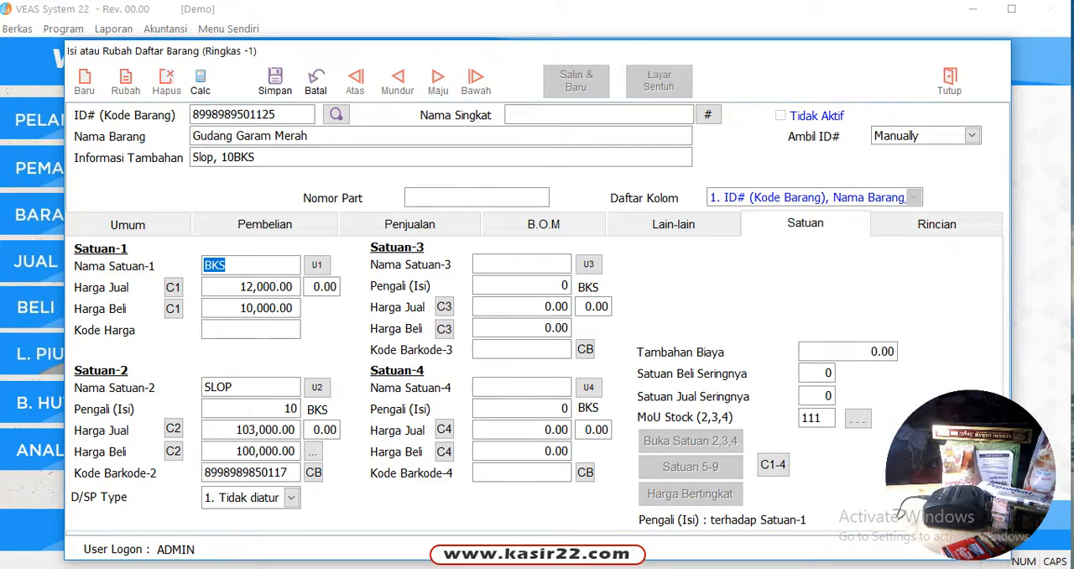
pyautogui.click(275, 81)
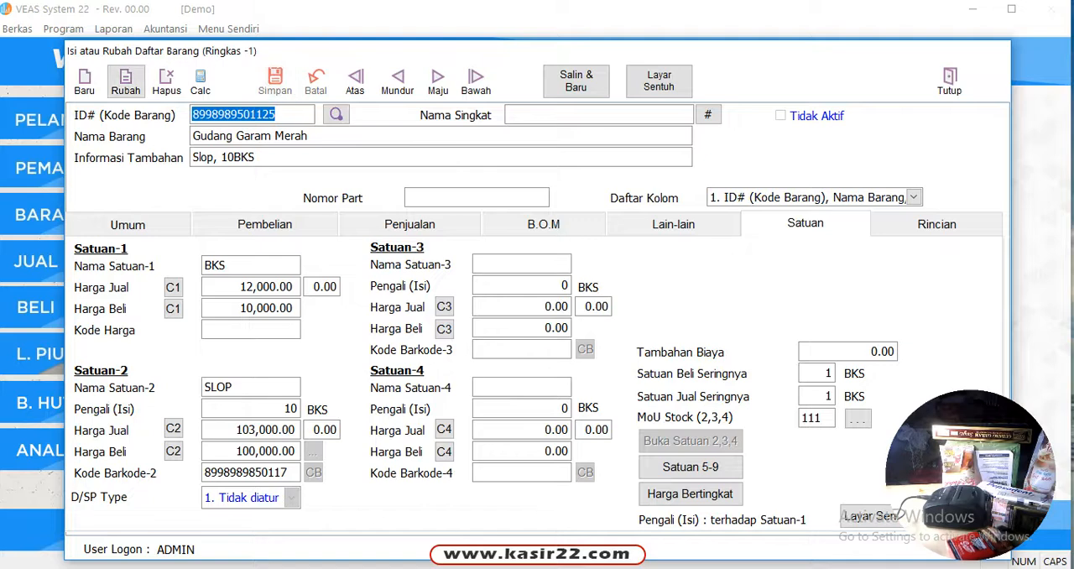
# Put the saved item into edit mode and set its usual purchase unit (Satuan Beli Seringnya) to 2, SLOP
pyautogui.click(125, 82)
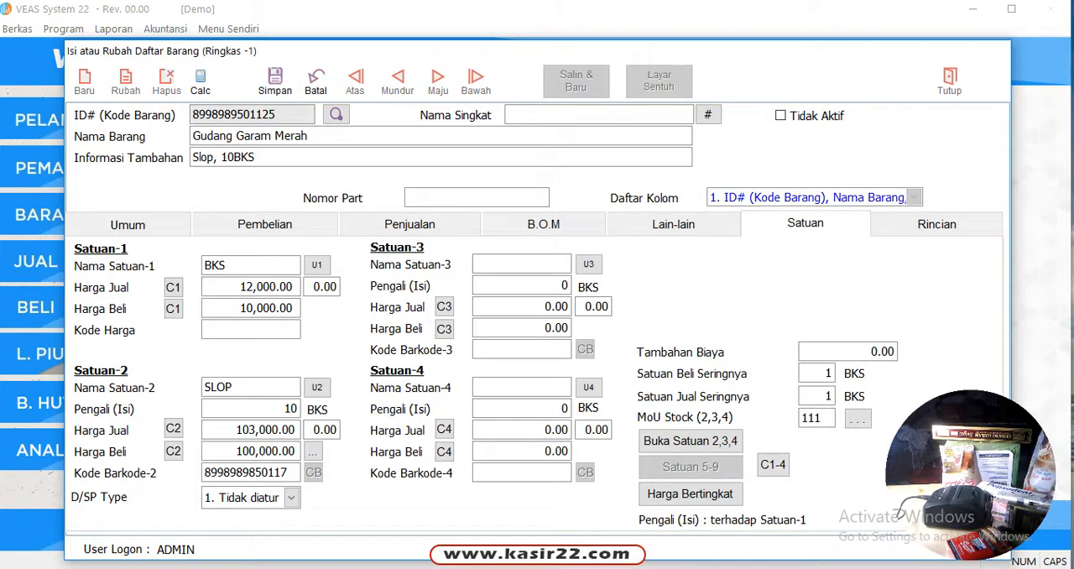
pyautogui.doubleClick(821, 374)
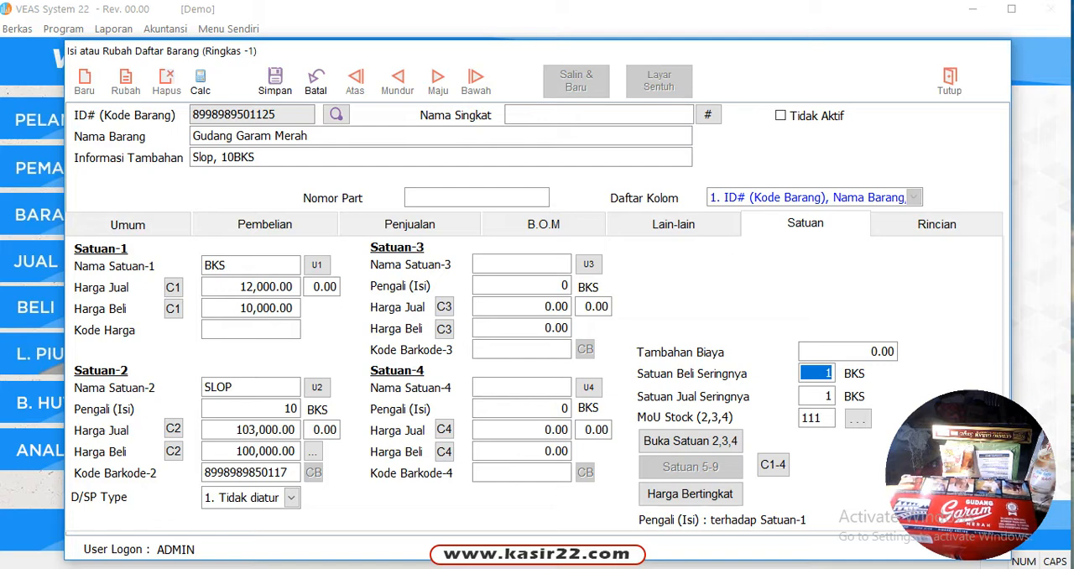
pyautogui.write('2')
pyautogui.press('Return')
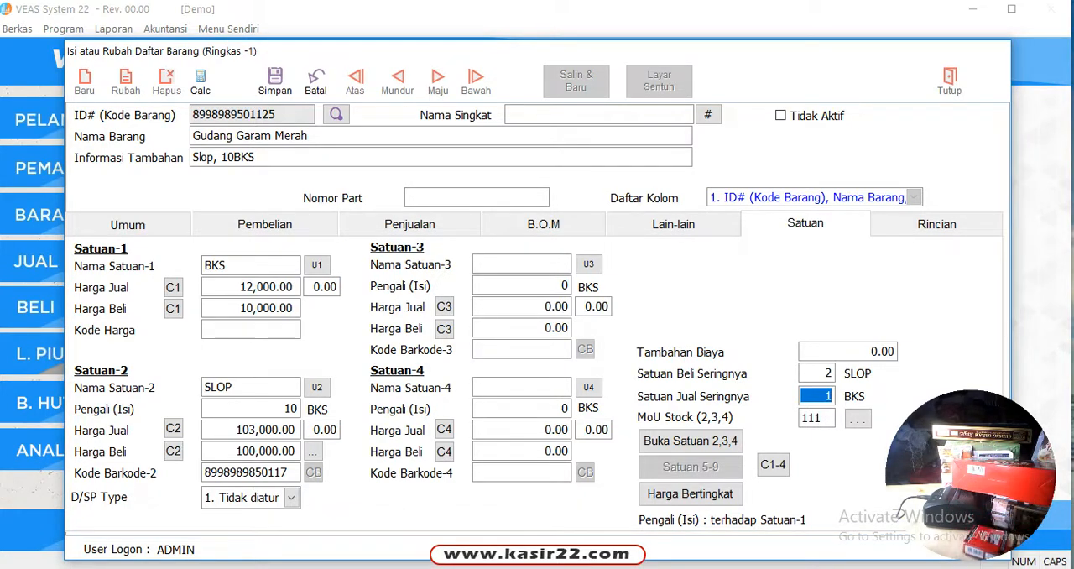
# Check which units are selected for the item's stock reports (MoU Stock) and save the item
pyautogui.click(858, 419)
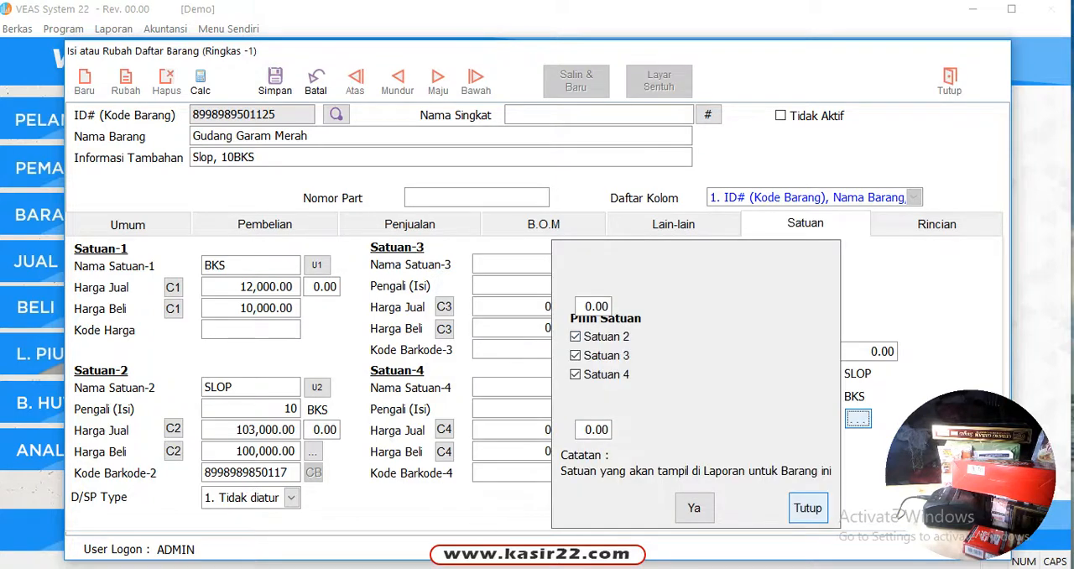
pyautogui.click(808, 508)
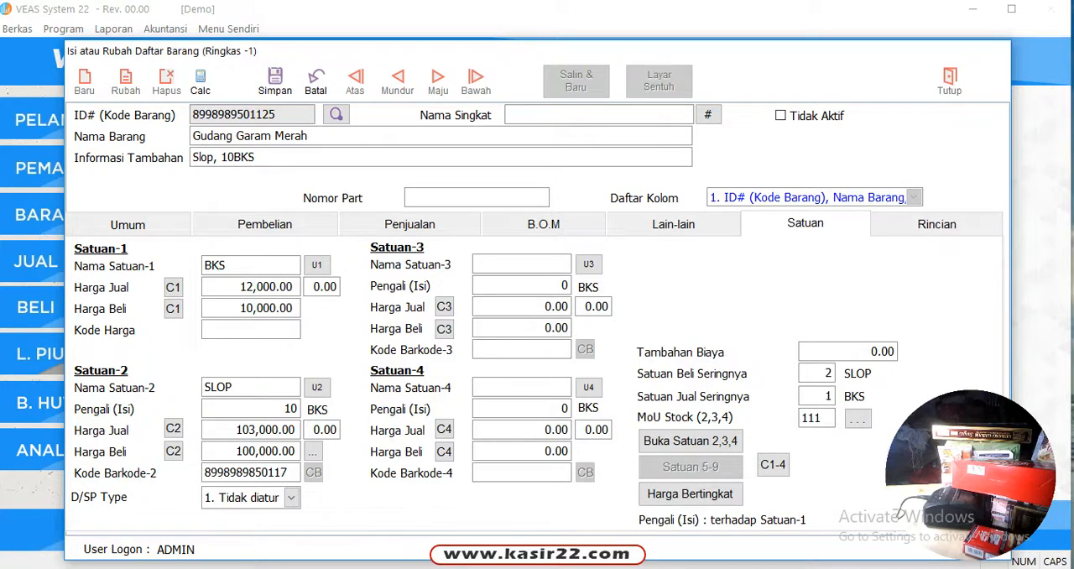
pyautogui.click(275, 81)
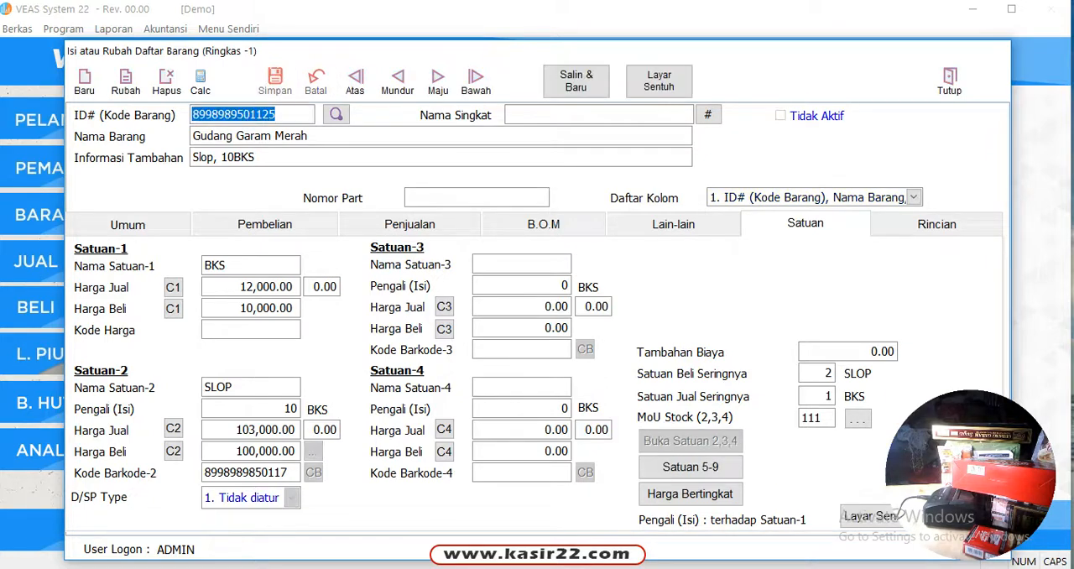
# Set the tiered BKS selling prices: SUPERMARKET 11,900, LUAR KOTA 11,800, MOTORIS 11,700 and MODERN-NAS 11,600
pyautogui.click(690, 493)
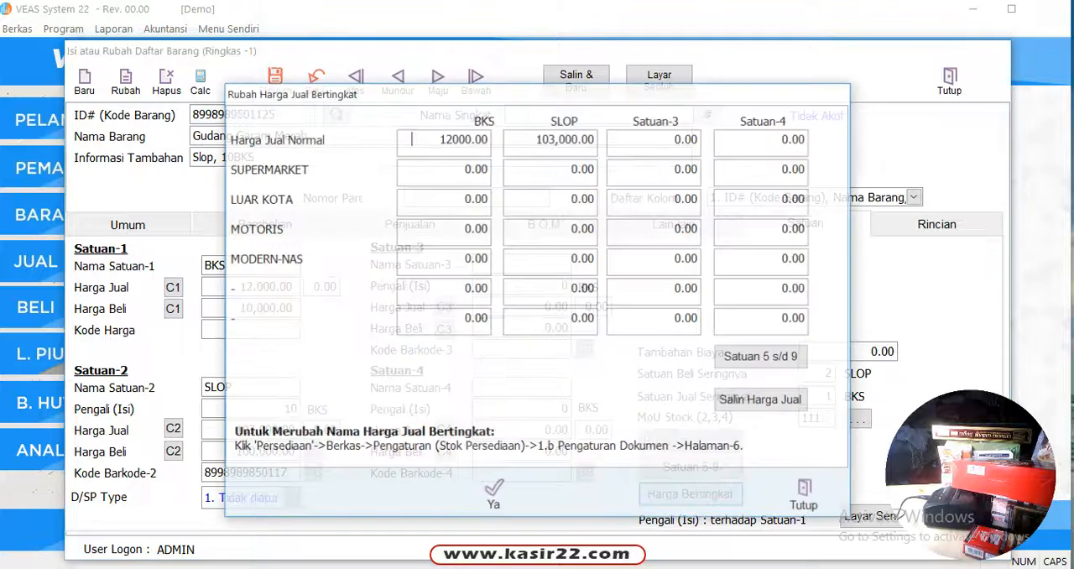
pyautogui.press('Return')
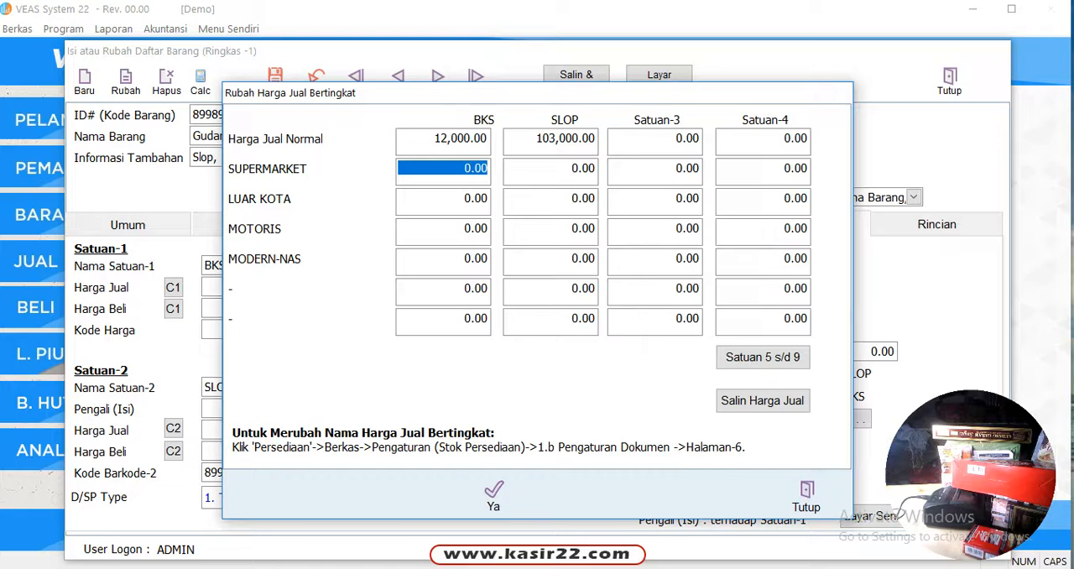
pyautogui.write('11,')
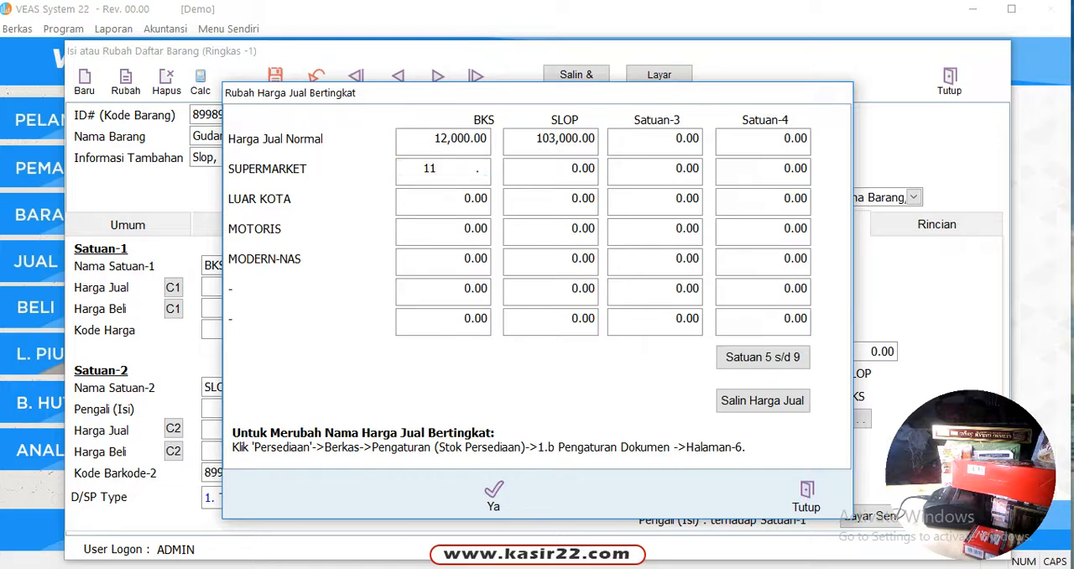
pyautogui.write('900')
pyautogui.press('Return')
pyautogui.write('11800')
pyautogui.press('Return')
pyautogui.write('11700')
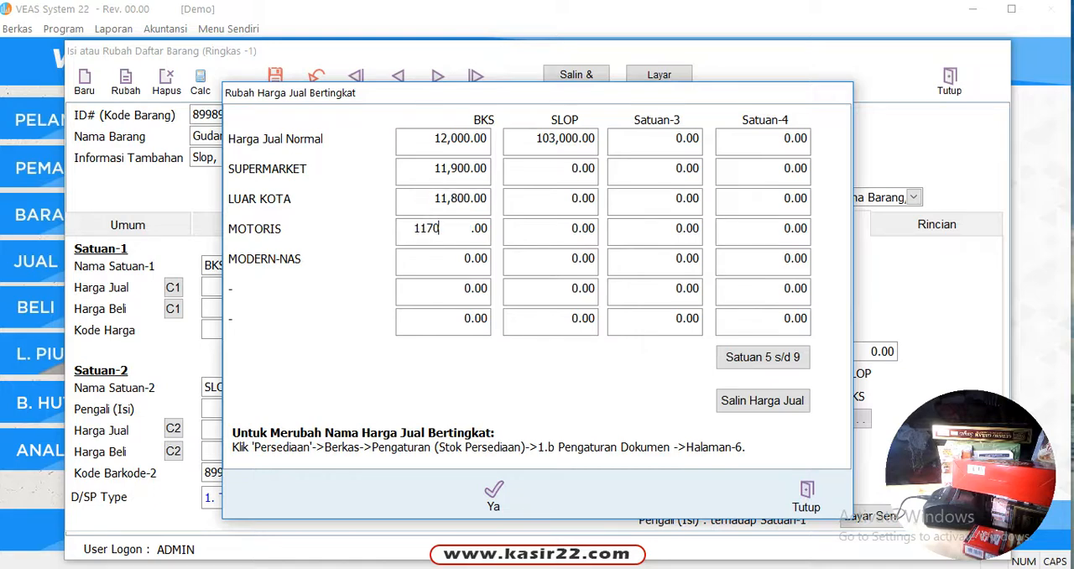
pyautogui.press('Return')
pyautogui.write('11,')
pyautogui.write('600')
pyautogui.press('Return')
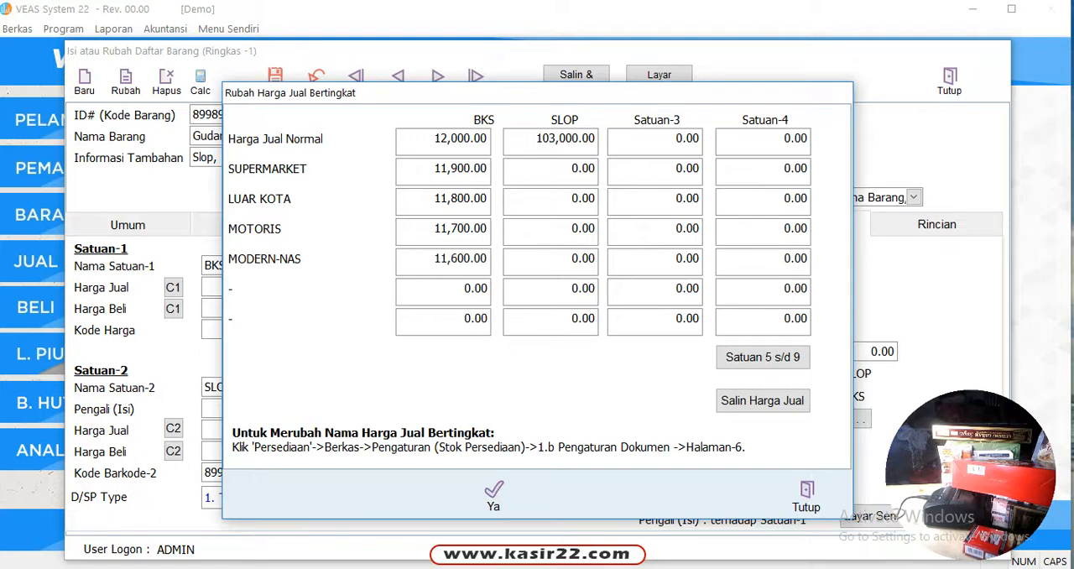
# Set the tiered SLOP selling prices to SUPERMARKET 102,700, LUAR KOTA 102,500, MOTORIS 102,400 and MODERN-NAS 102,300, and confirm them
pyautogui.doubleClick(535, 169)
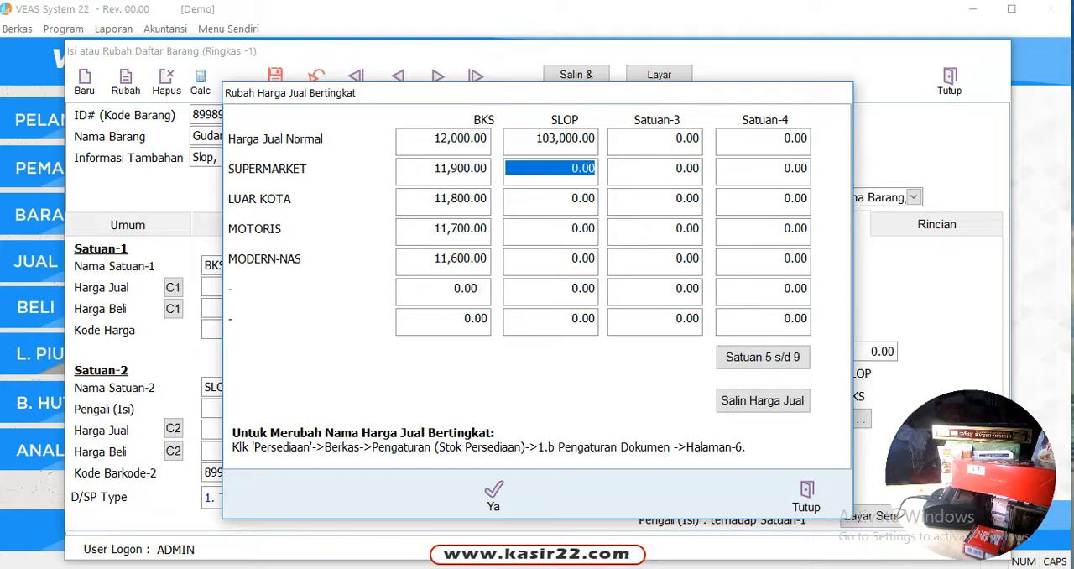
pyautogui.write('1025')
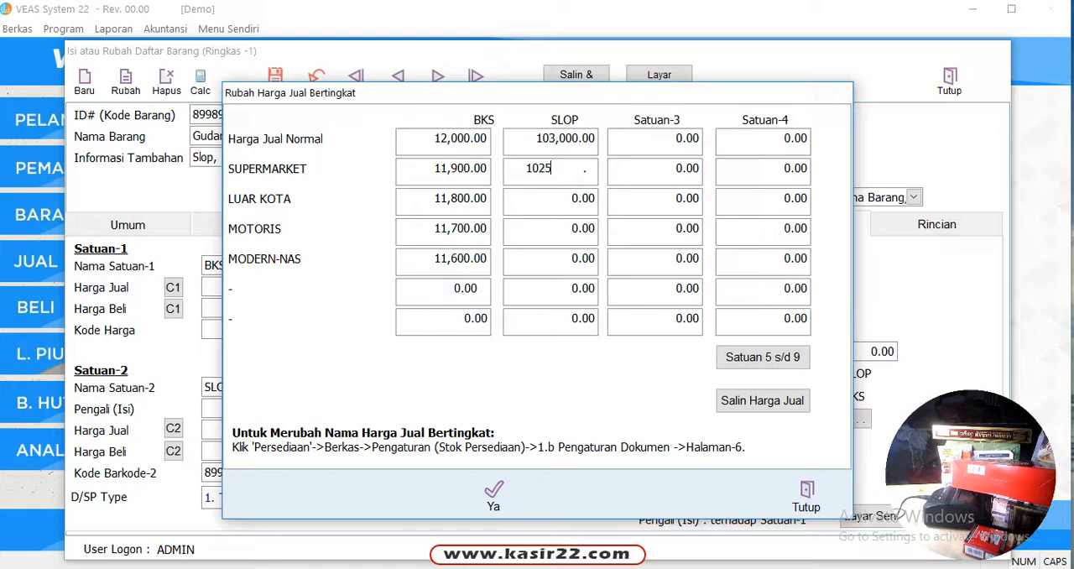
pyautogui.press('BackSpace')
pyautogui.write('700')
pyautogui.press('Return')
pyautogui.write('102,5')
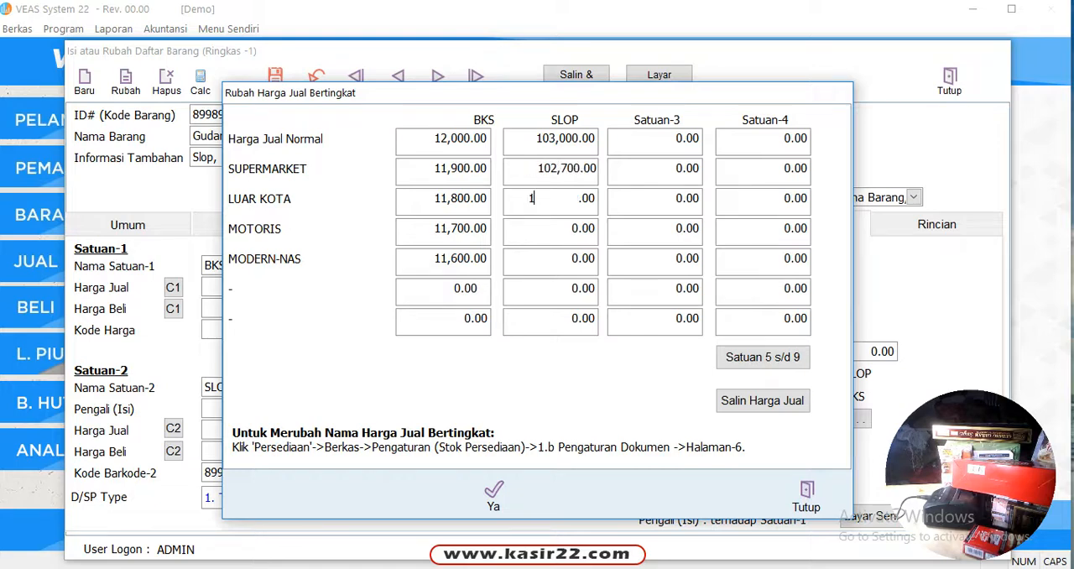
pyautogui.write('00')
pyautogui.press('Return')
pyautogui.write('102,40')
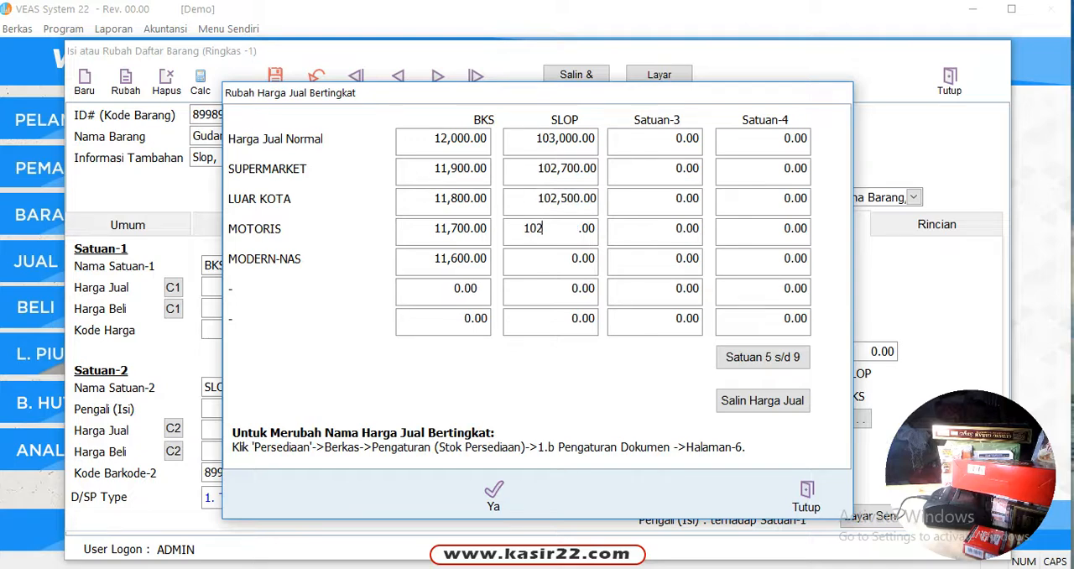
pyautogui.write('0')
pyautogui.press('Return')
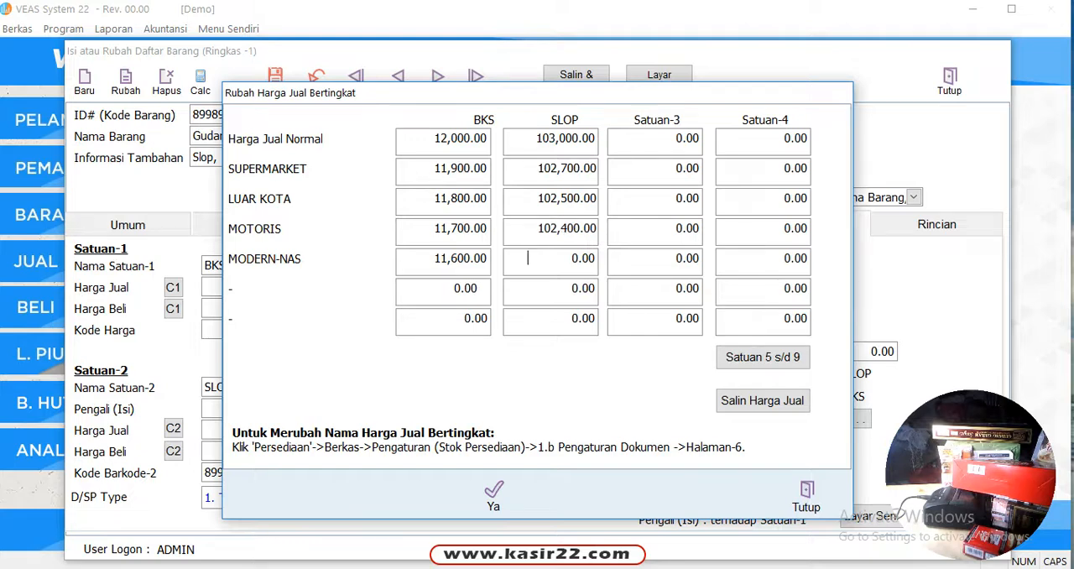
pyautogui.write('102,')
pyautogui.write('300')
pyautogui.press('Return')
pyautogui.click(494, 494)
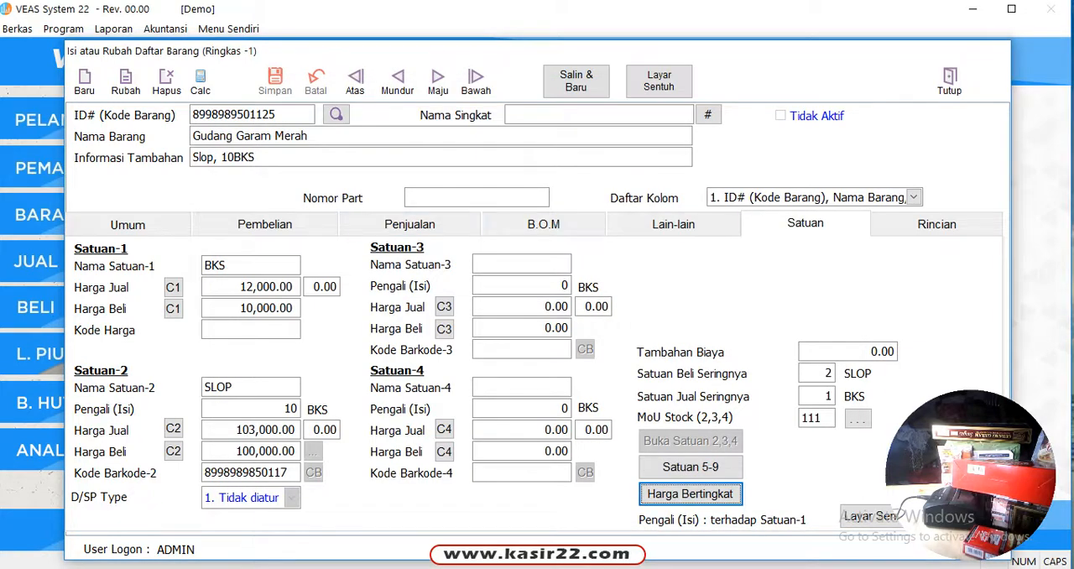
# Recheck the item's saved tiered selling prices, also after moving to the previous item and back, and close the item form
pyautogui.click(690, 493)
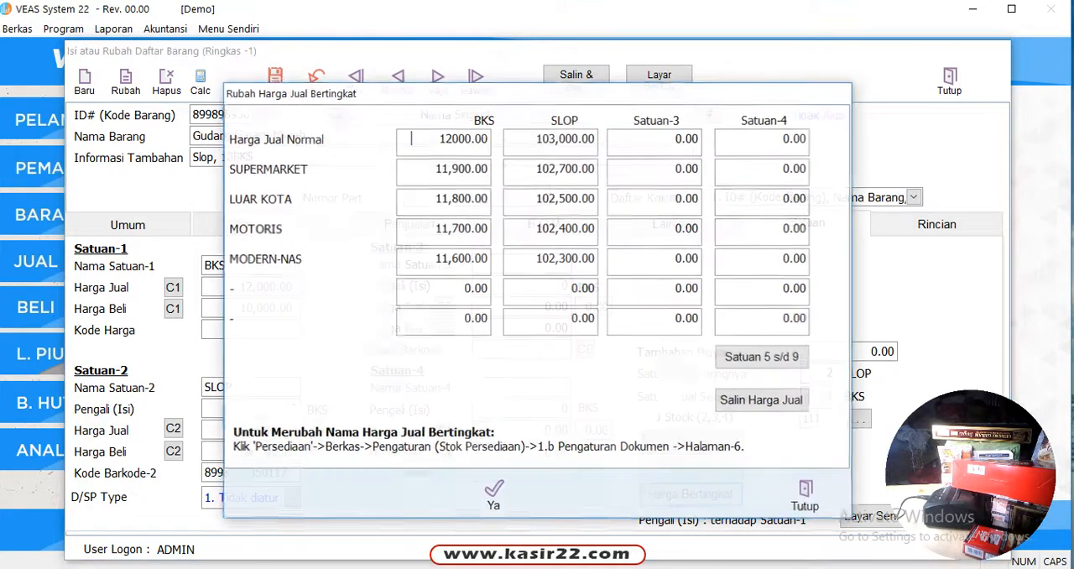
pyautogui.click(803, 495)
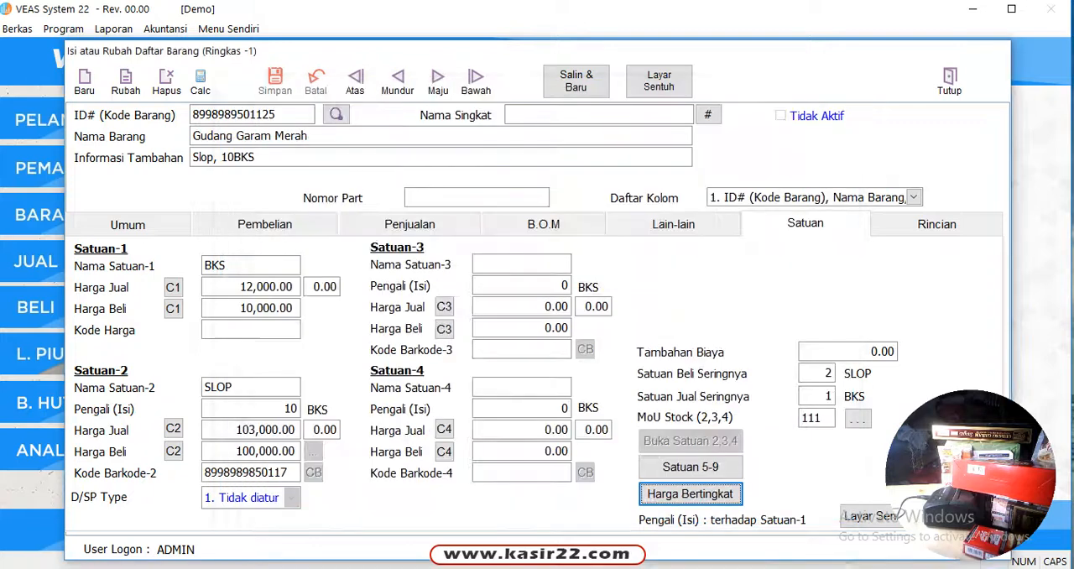
pyautogui.click(397, 82)
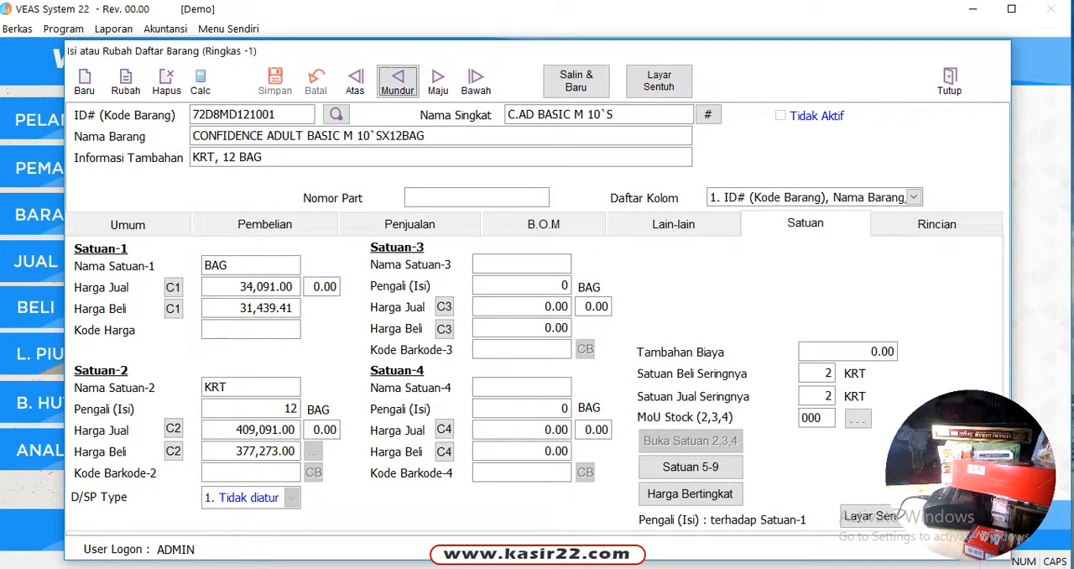
pyautogui.click(437, 83)
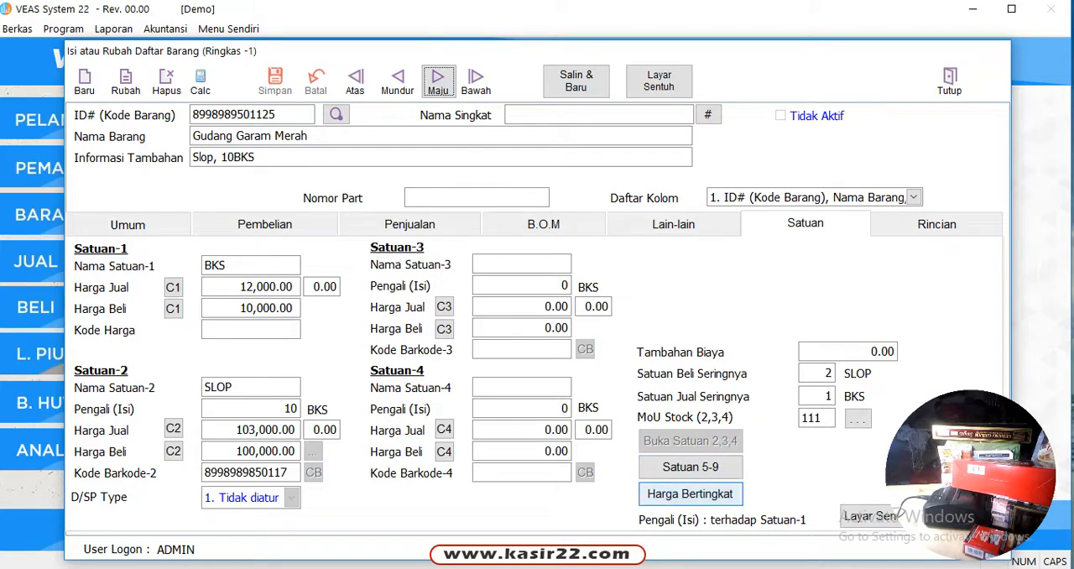
pyautogui.click(690, 493)
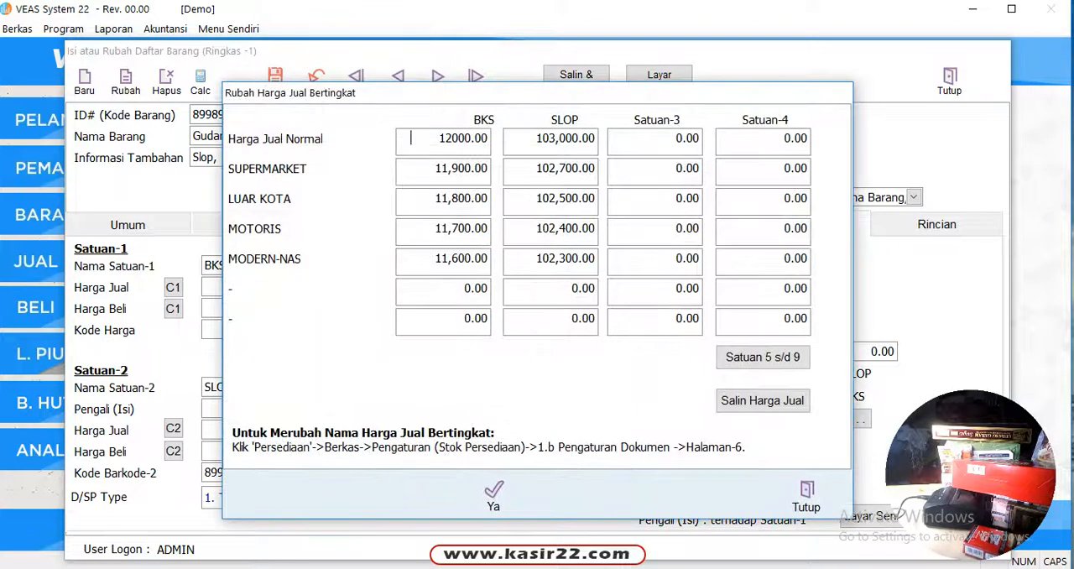
pyautogui.click(806, 495)
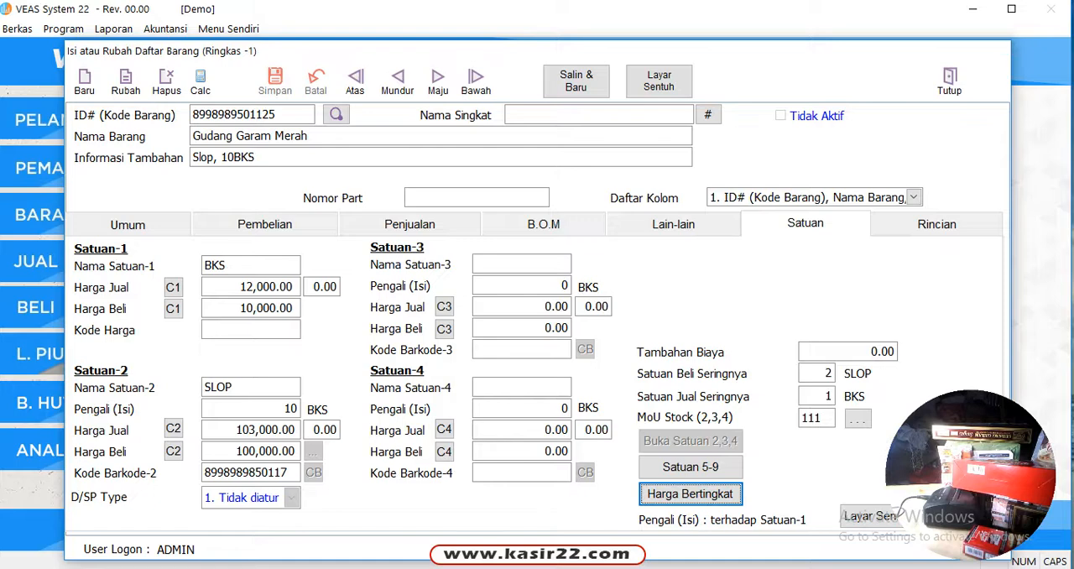
pyautogui.click(950, 81)
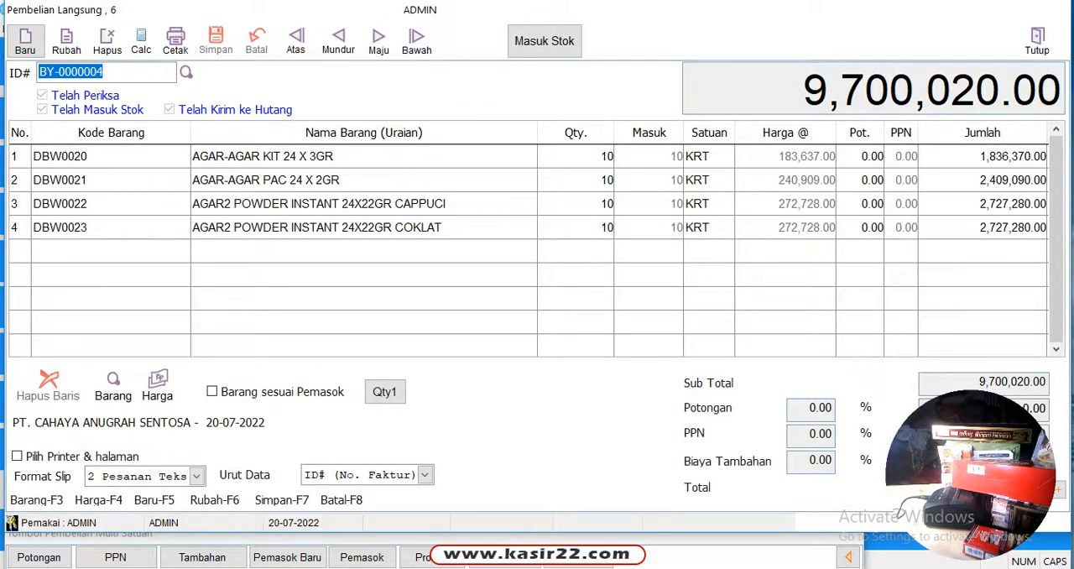
# Start a new direct purchase and add Gudang Garam Merah as its first item by searching for GUDANG
pyautogui.click(25, 41)
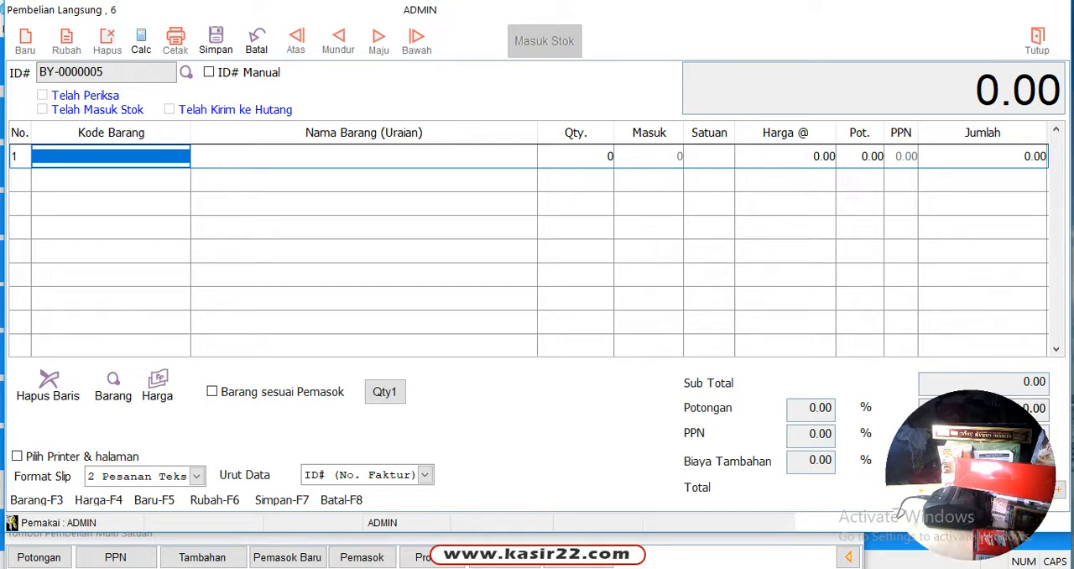
pyautogui.write('GU')
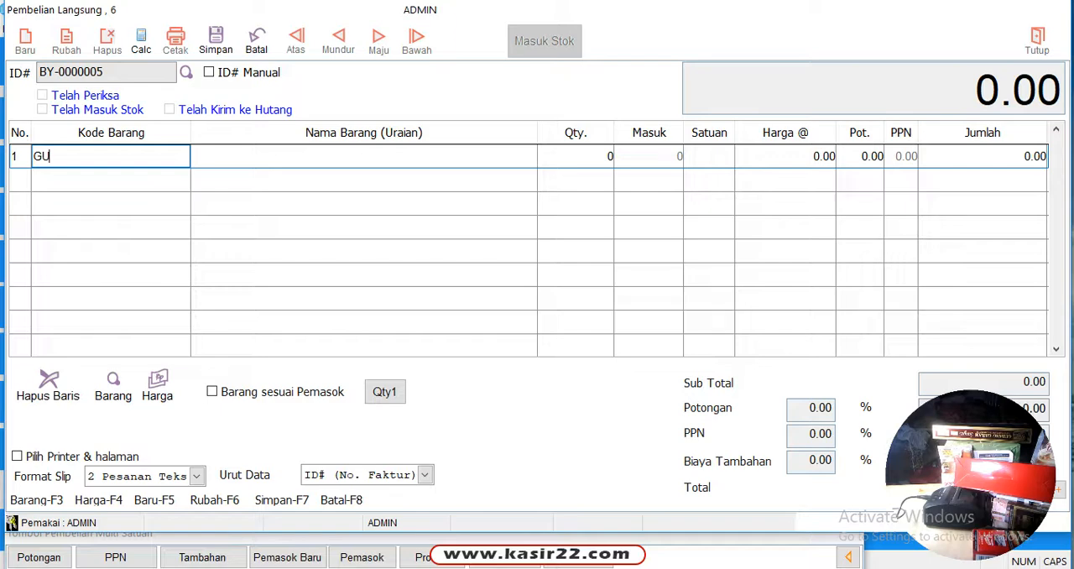
pyautogui.write('DANG')
pyautogui.press('Return')
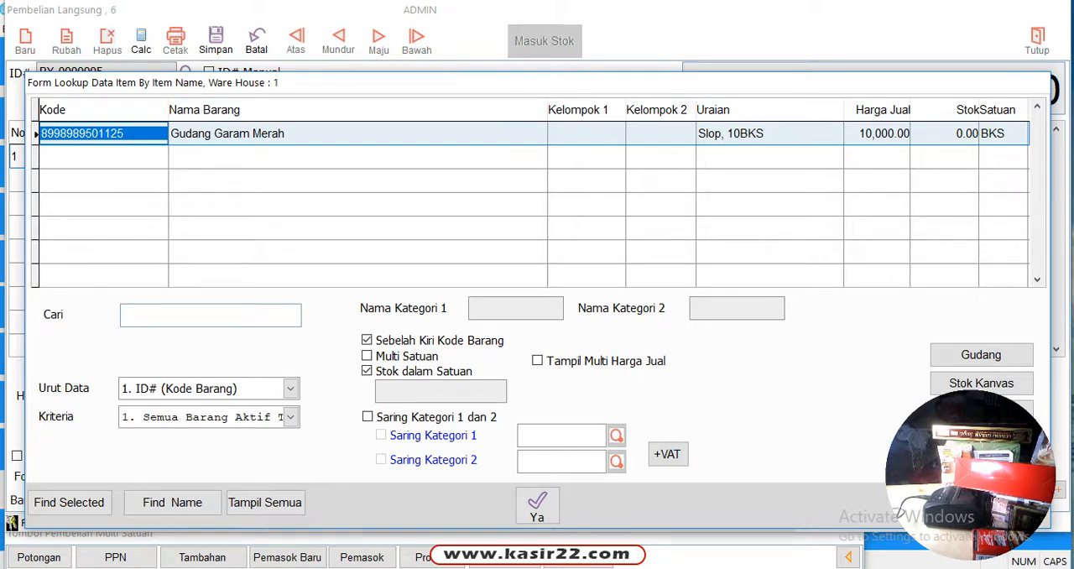
pyautogui.press('Return')
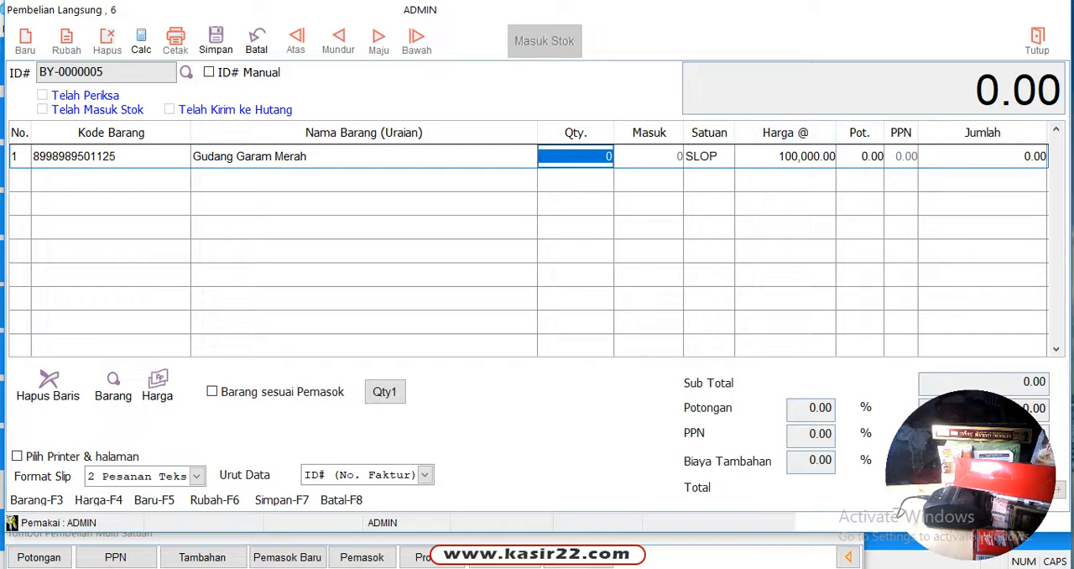
# Choose SLOP as the unit of the Gudang Garam Merah line, set its quantity to 10 and complete the line
pyautogui.click(710, 156)
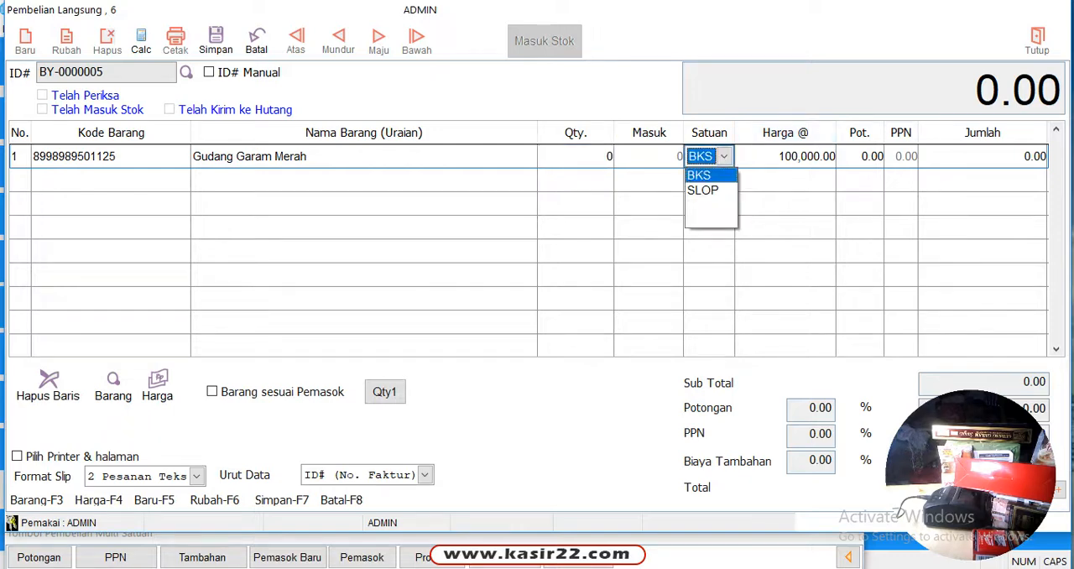
pyautogui.press('Down')
pyautogui.press('Return')
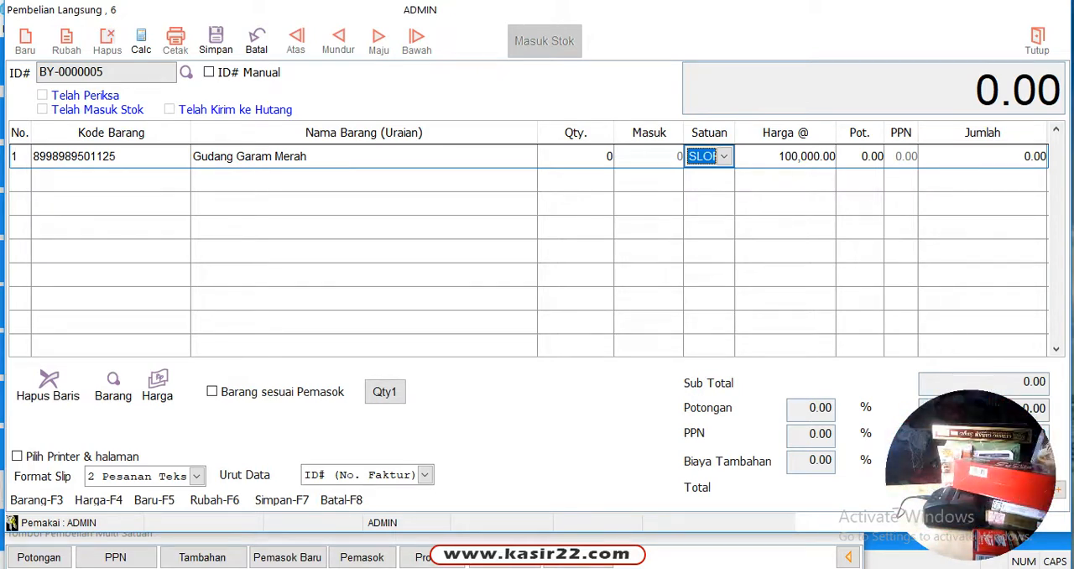
pyautogui.click(588, 157)
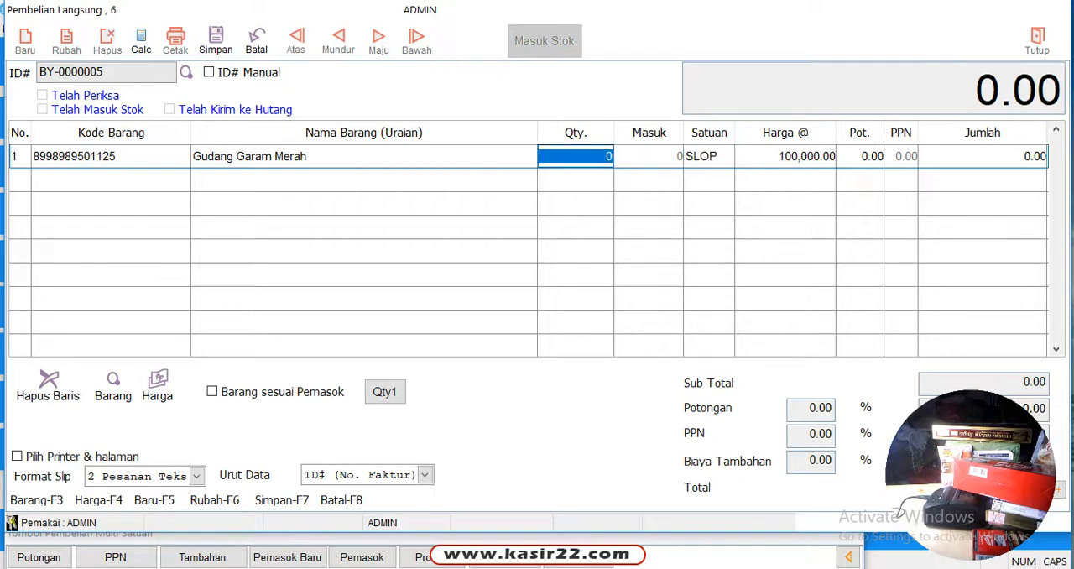
pyautogui.write('10')
pyautogui.press('Return')
pyautogui.press('Return')
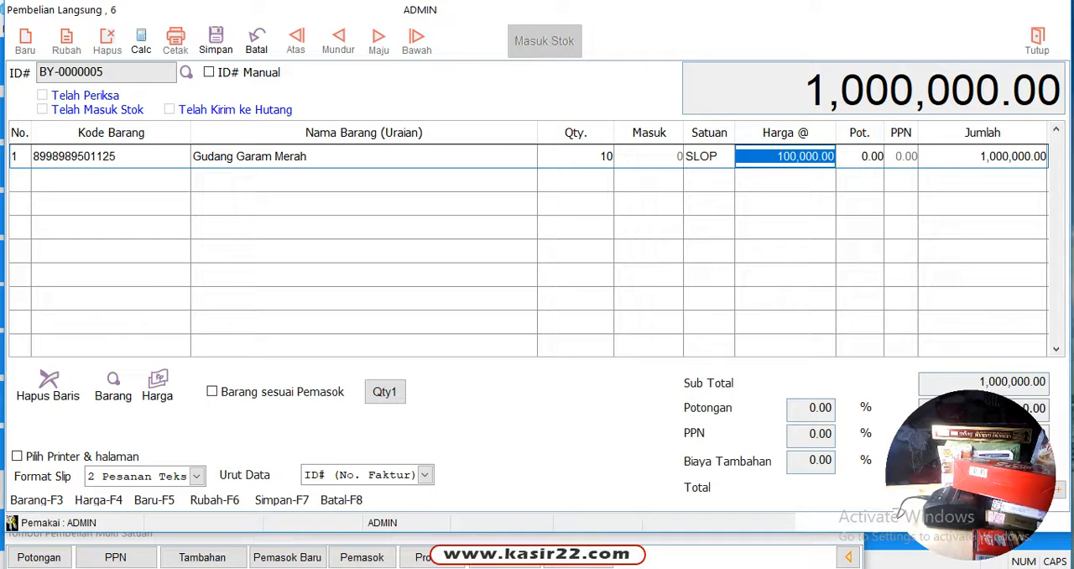
pyautogui.press('Return')
pyautogui.press('Return')
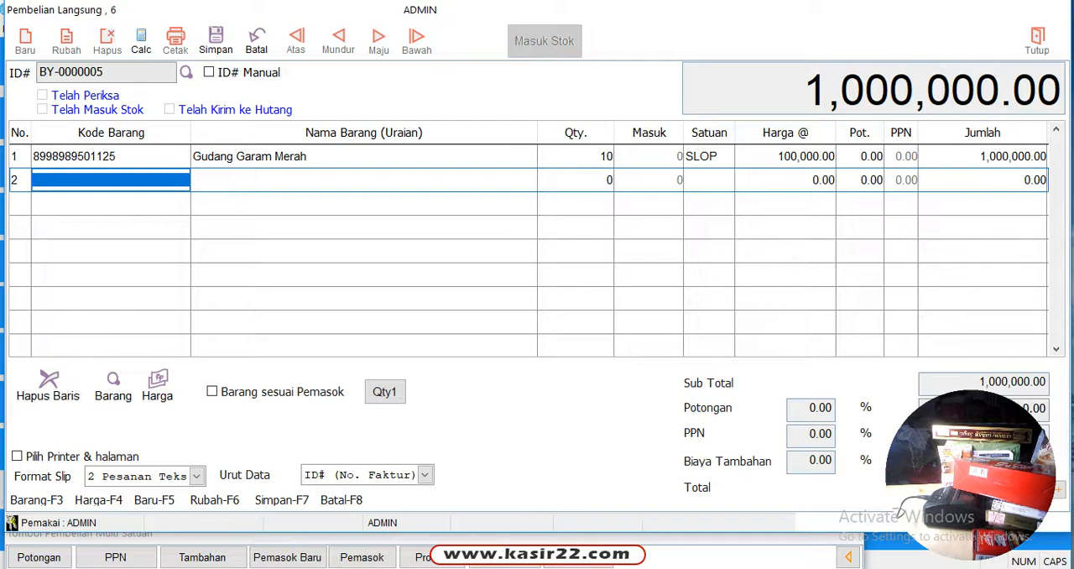
# Search for SWEE and add SWEETY B.WPS MINYAK TELON 50+10`SX36 to the purchase with quantity 10
pyautogui.write('SWE')
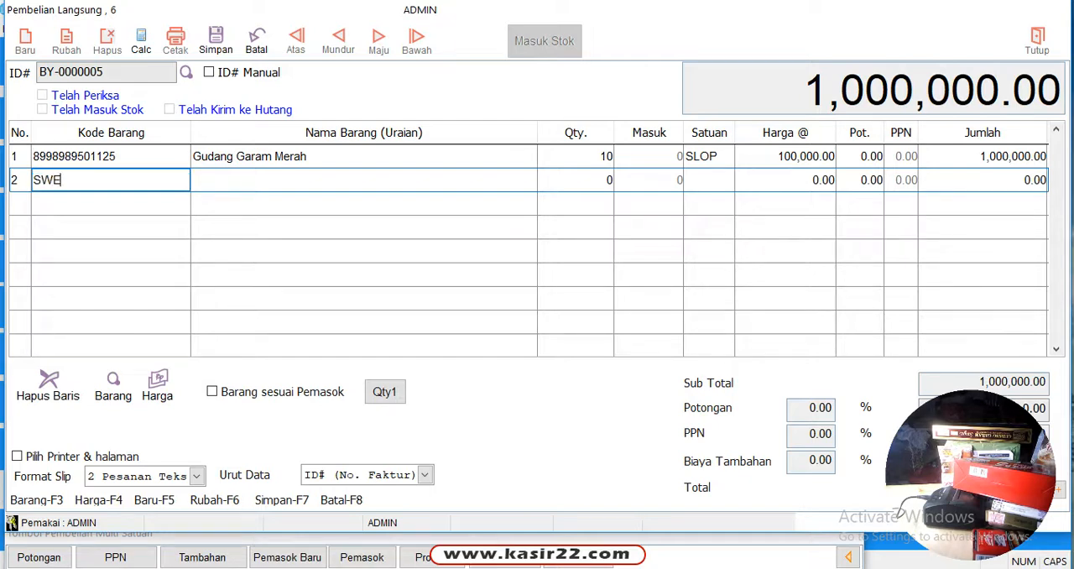
pyautogui.write('E')
pyautogui.press('Return')
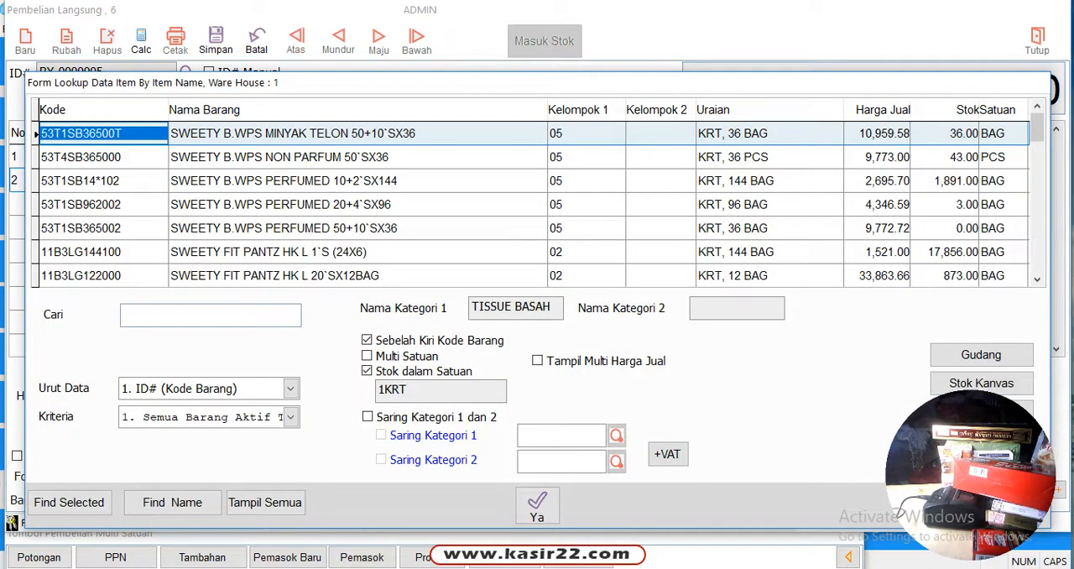
pyautogui.press('Return')
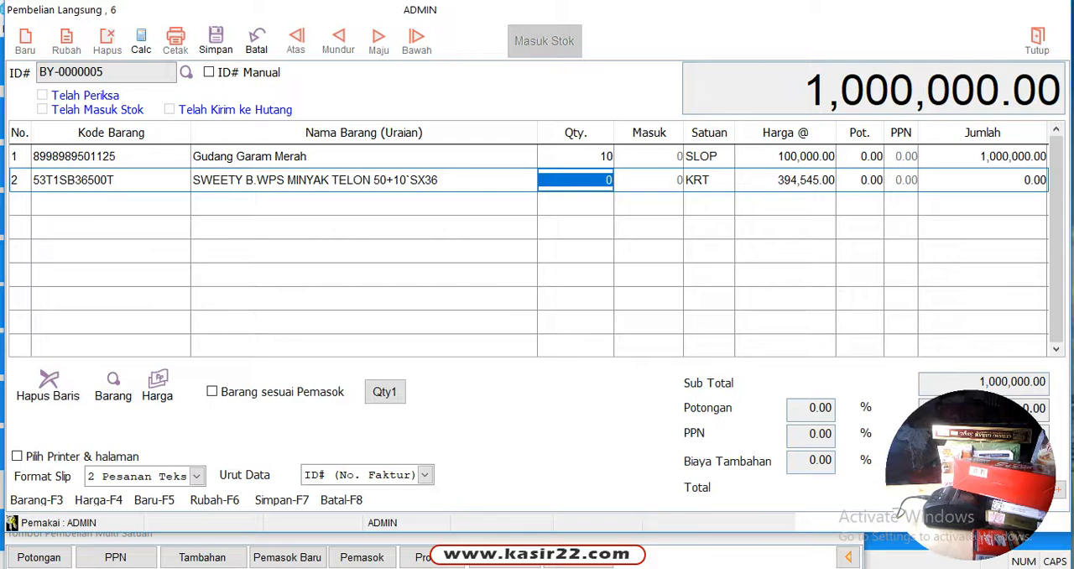
pyautogui.write('10')
pyautogui.press('Return')
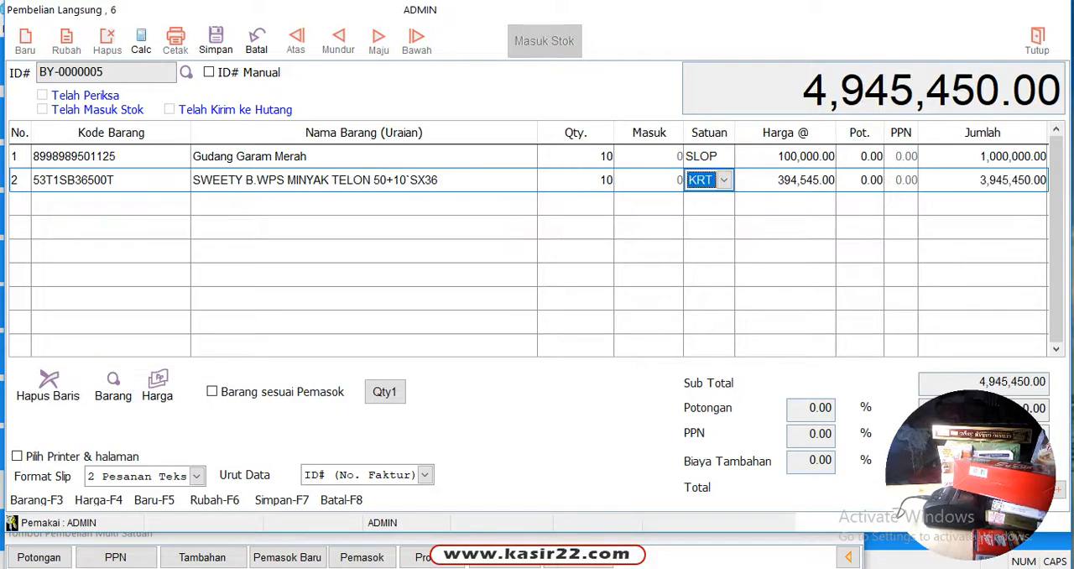
# Try the BAG unit on the SWEETY line to compare its price and return the unit to KRT
pyautogui.press('space')
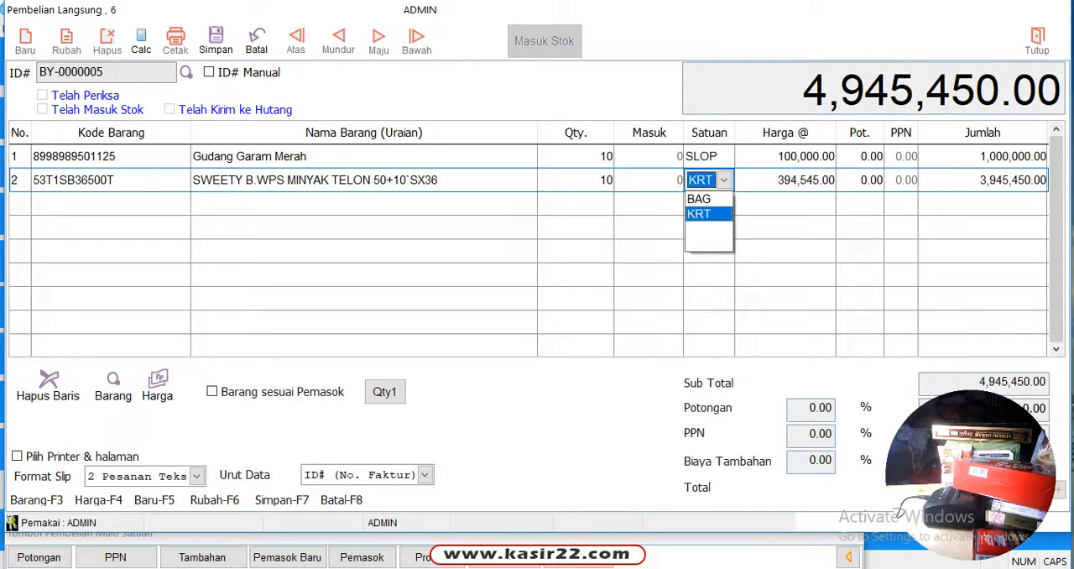
pyautogui.press('Up')
pyautogui.press('Return')
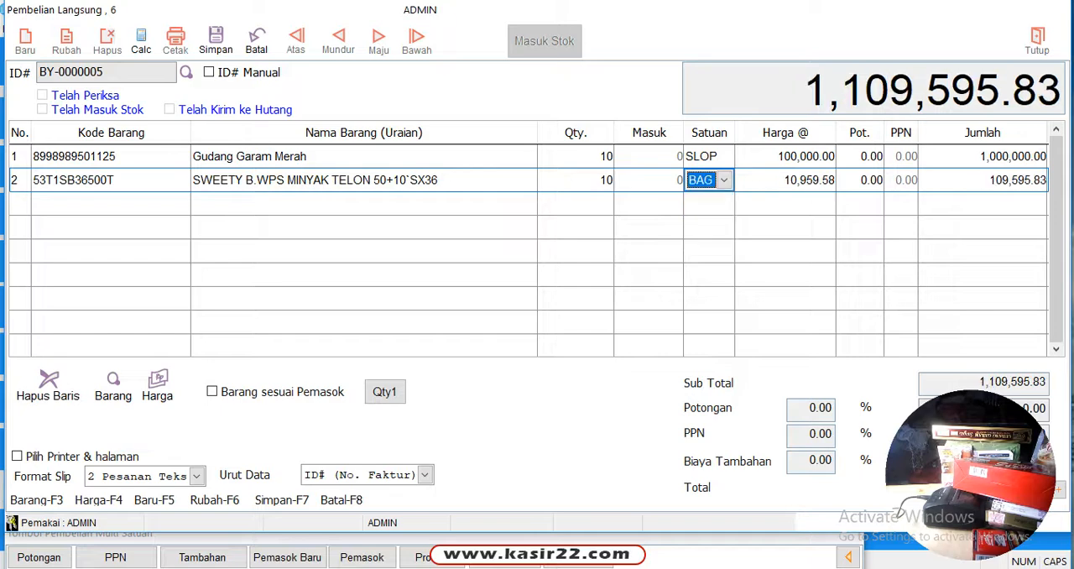
pyautogui.press('space')
pyautogui.press('Down')
pyautogui.press('Return')
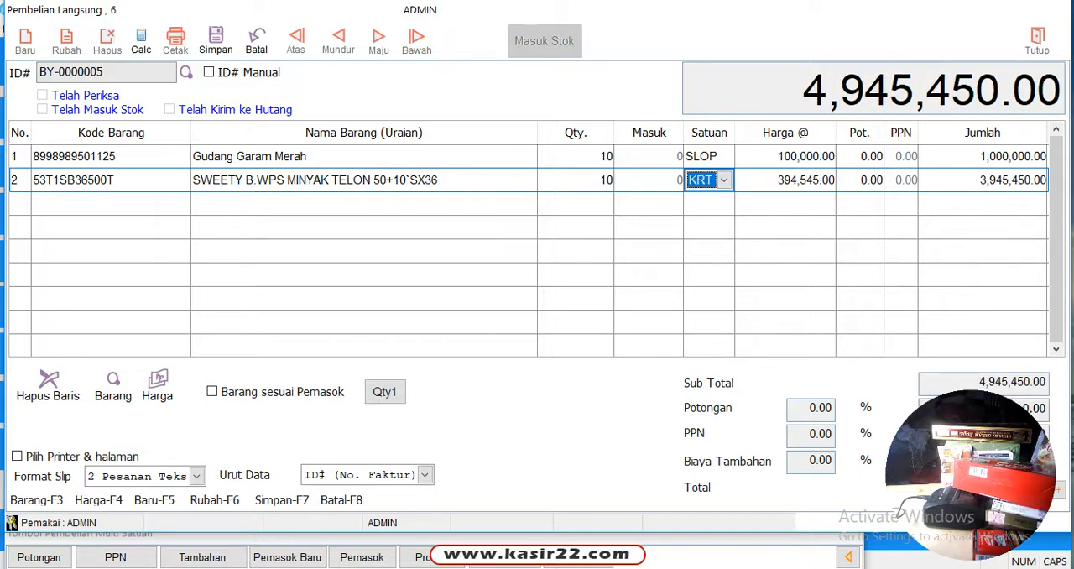
# Complete the SWEETY line, search for SOFT and add SOFTEX 2 IN 1 (20`SX24) as the third item
pyautogui.press('Return')
pyautogui.press('Return')
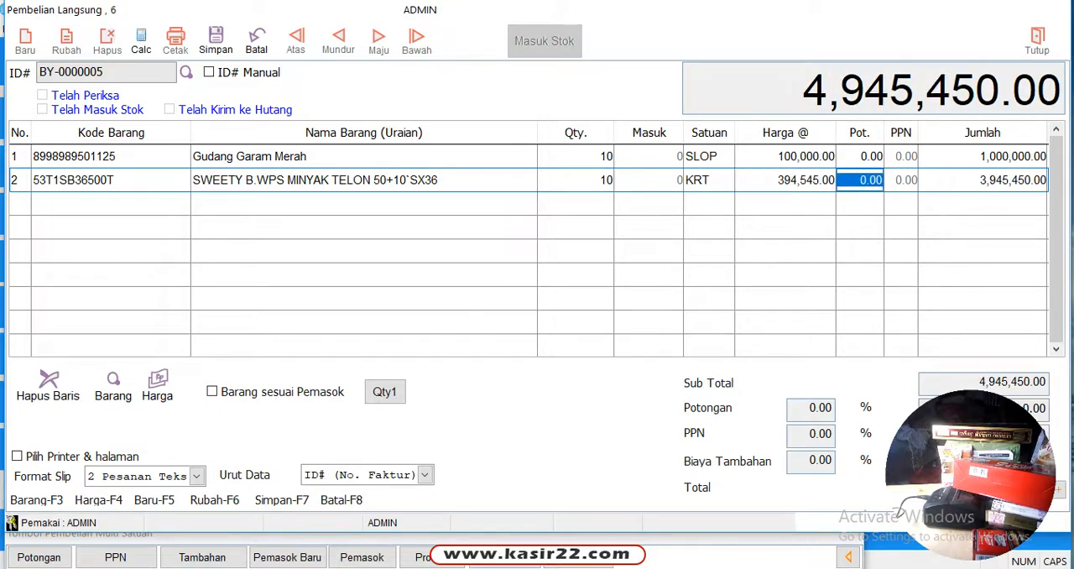
pyautogui.press('Return')
pyautogui.write('SOFR')
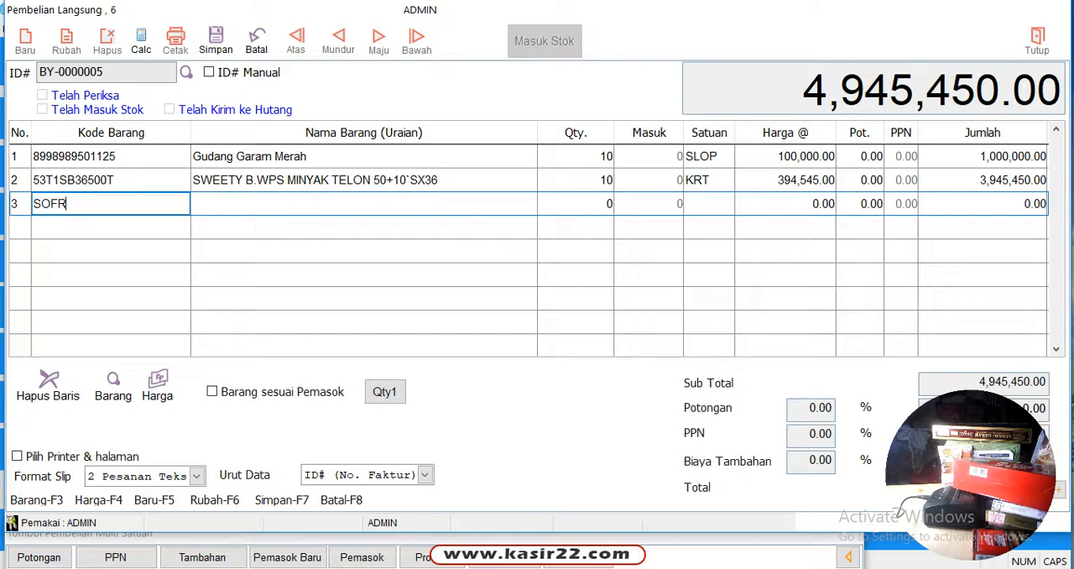
pyautogui.press('BackSpace')
pyautogui.write('T')
pyautogui.press('Return')
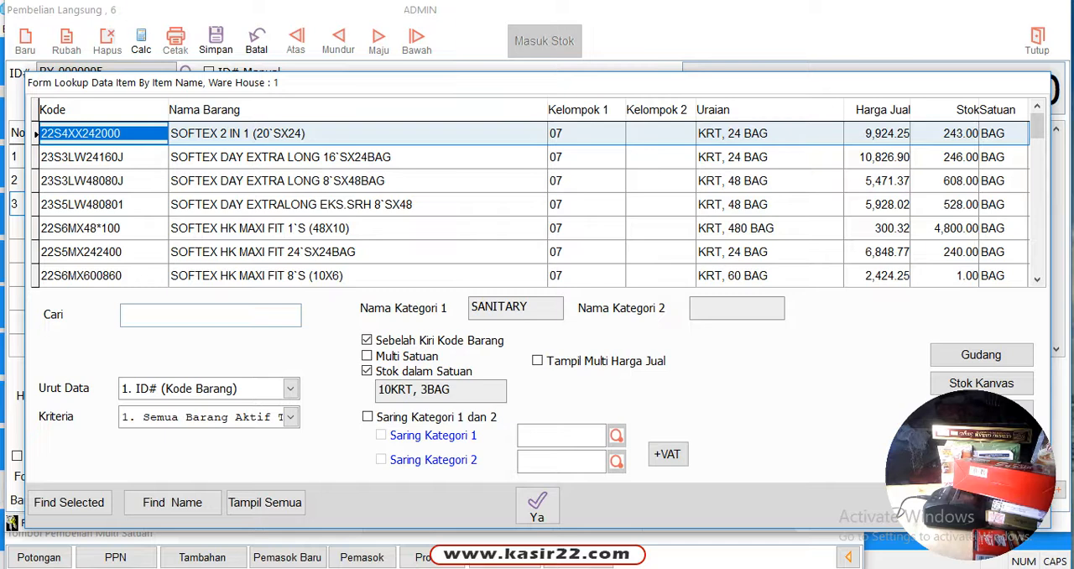
pyautogui.scroll(-4, 531, 204)
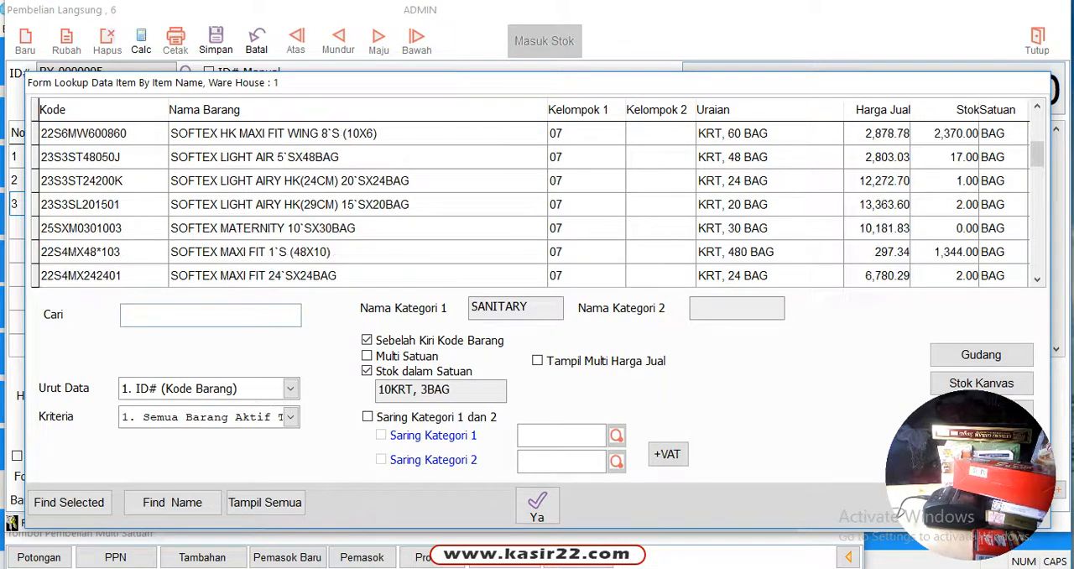
pyautogui.scroll(2, 530, 204)
pyautogui.scroll(2, 530, 204)
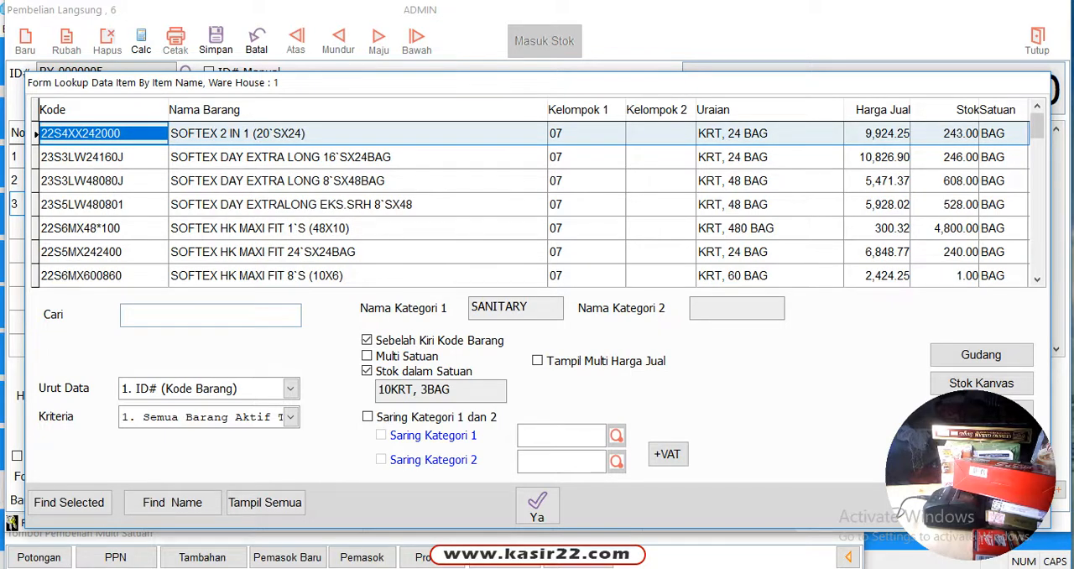
pyautogui.scroll(-1, 531, 204)
pyautogui.scroll(1, 530, 204)
pyautogui.press('Return')
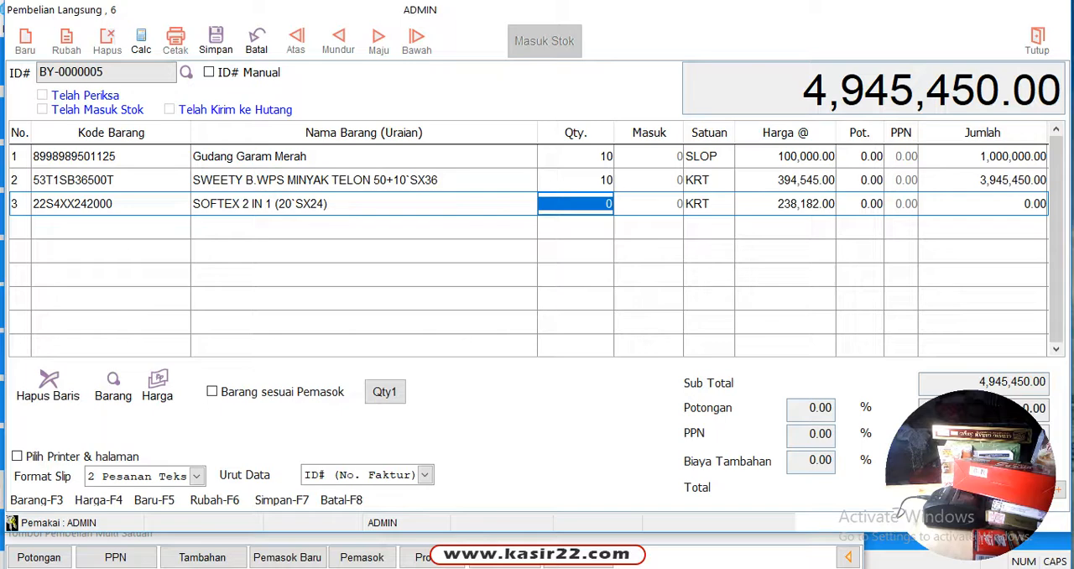
# Set the SOFTEX 2 IN 1 quantity to 10 and complete the line with its default unit and price
pyautogui.write('10')
pyautogui.press('Return')
pyautogui.press('Return')
pyautogui.press('Return')
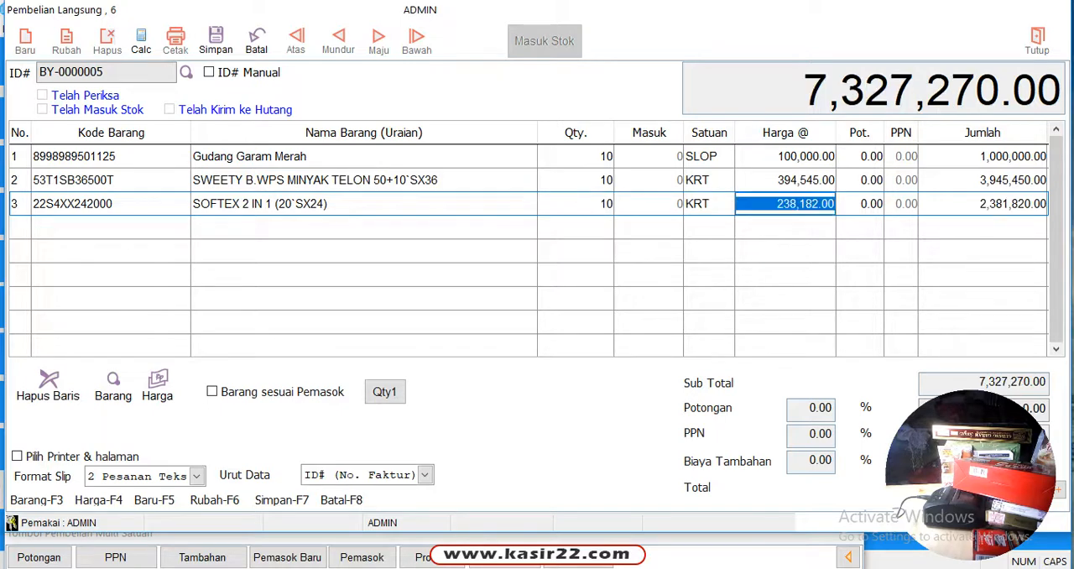
pyautogui.press('Return')
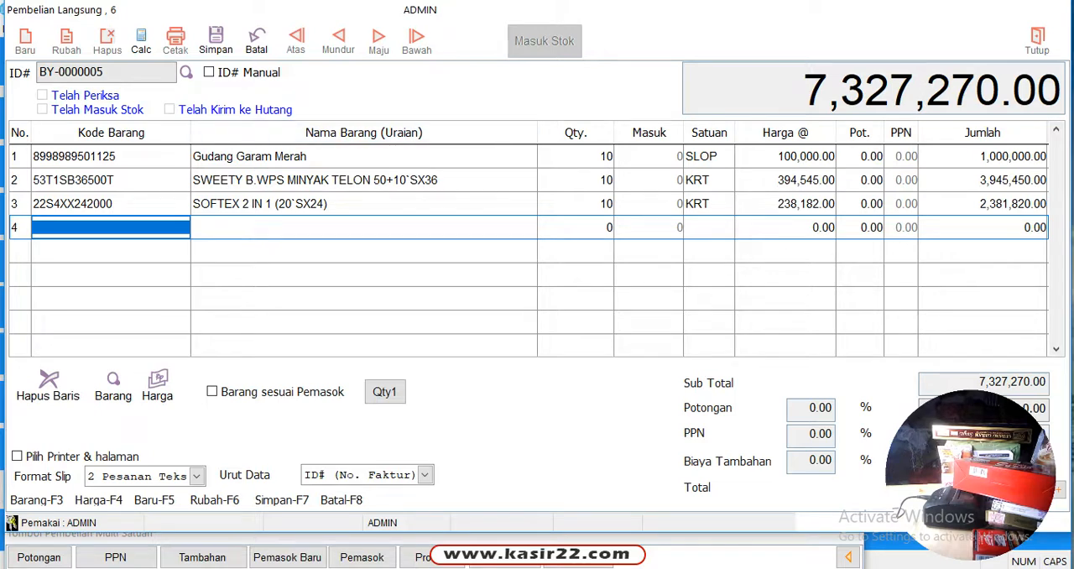
# Search for SOFT and add SOFTEX DAY EXTRA LONG 16`SX24BAG as the fourth item with quantity 10
pyautogui.write('SOFT')
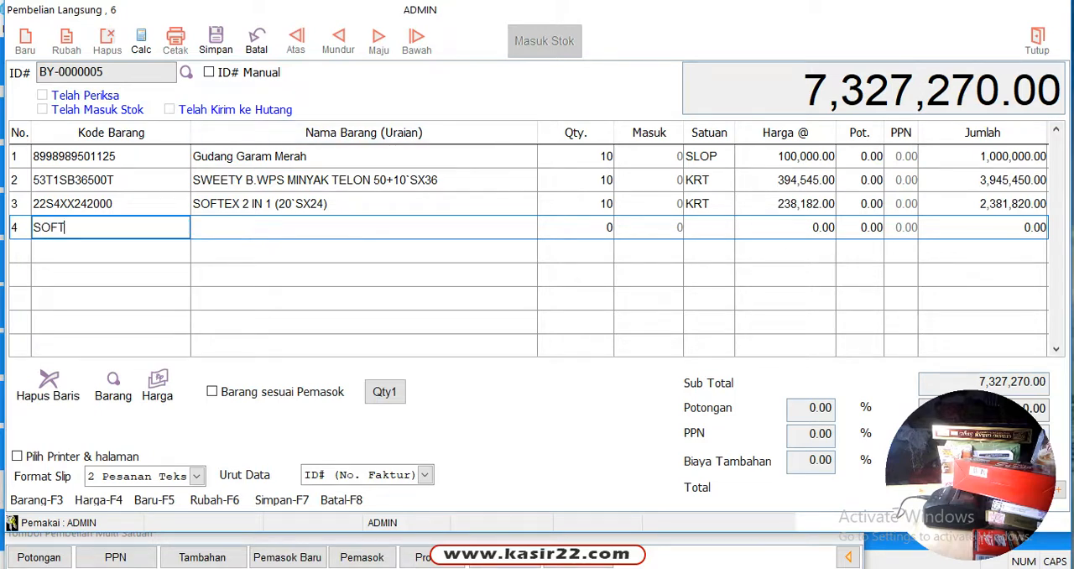
pyautogui.press('Return')
pyautogui.press('Down')
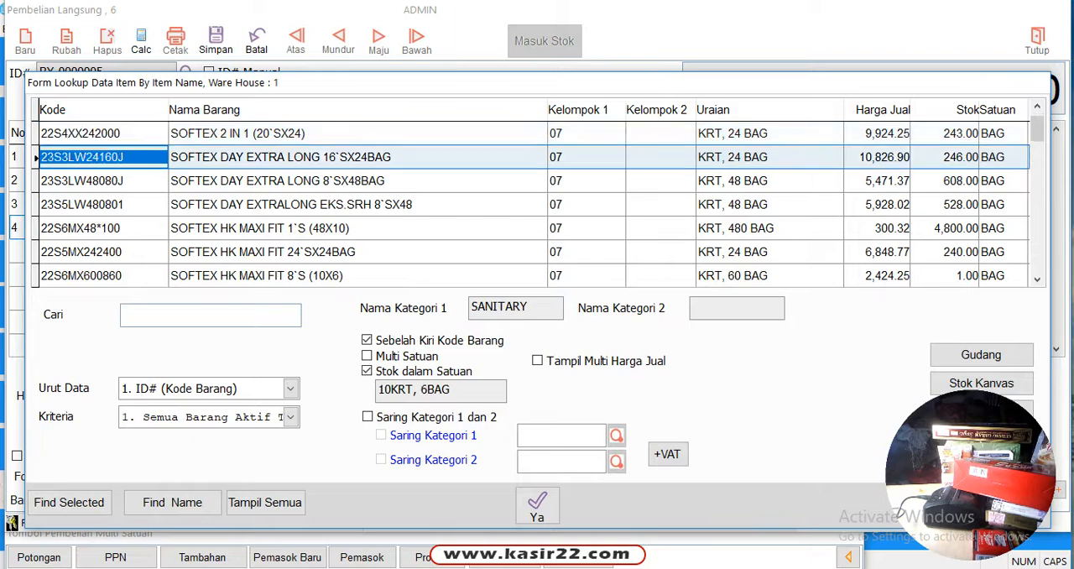
pyautogui.press('Return')
pyautogui.write('10')
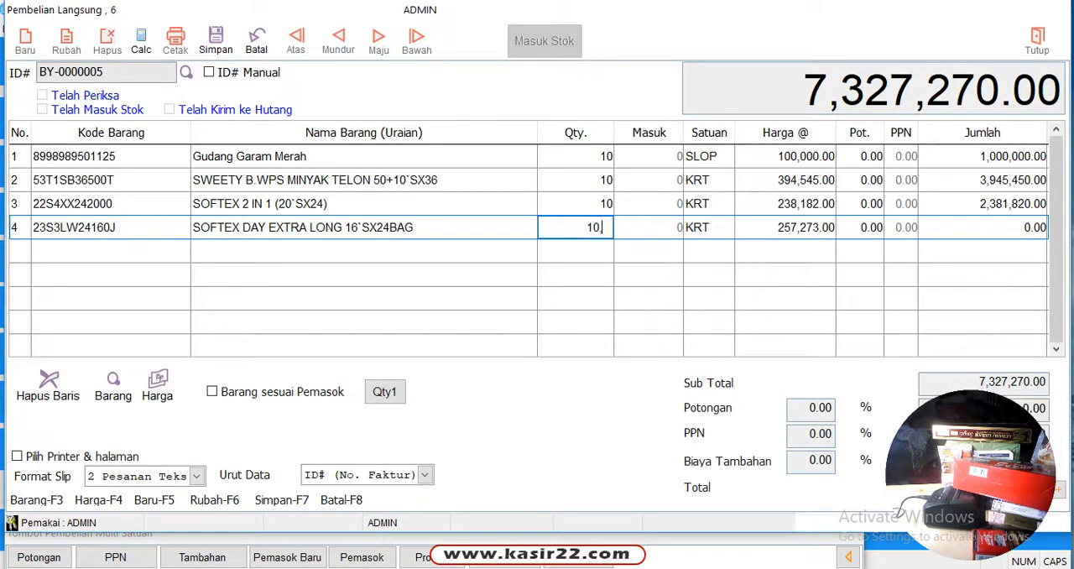
pyautogui.press('Return')
pyautogui.press('Return')
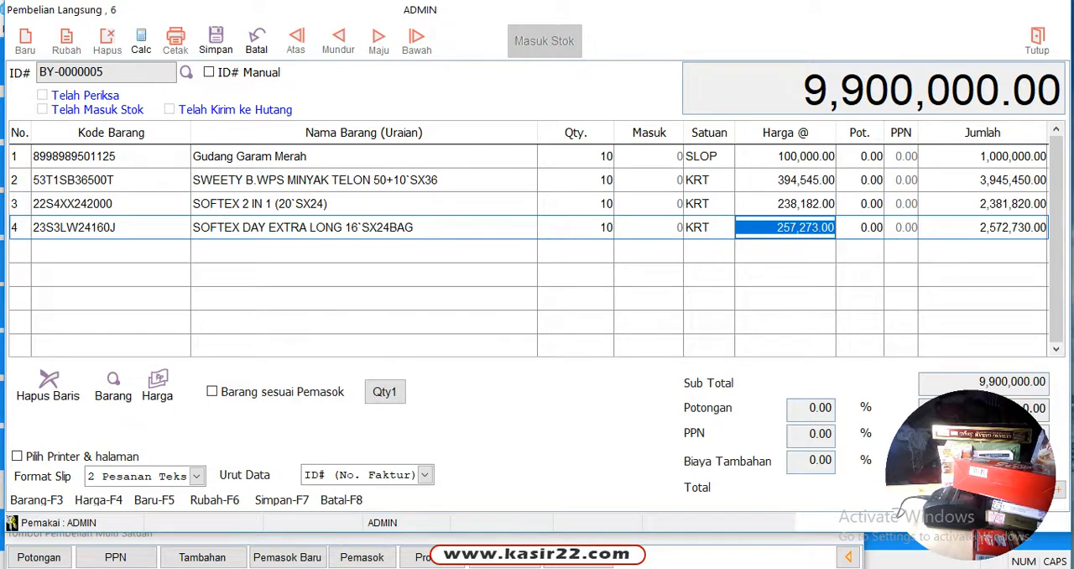
# Change the purchase price of the SOFTEX DAY EXTRA LONG line to 257,800
pyautogui.doubleClick(801, 228)
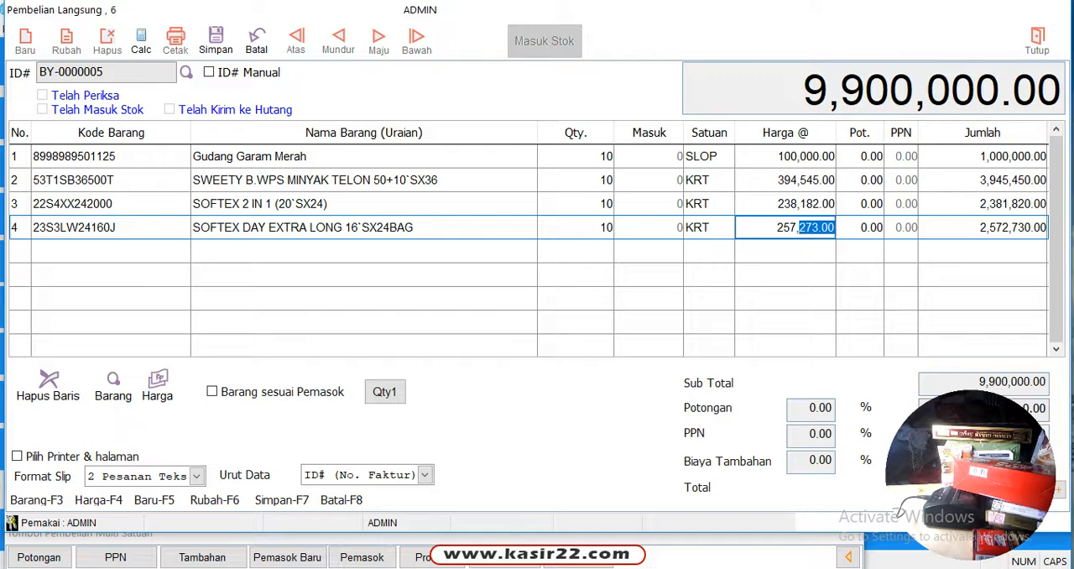
pyautogui.write('800')
pyautogui.press('Return')
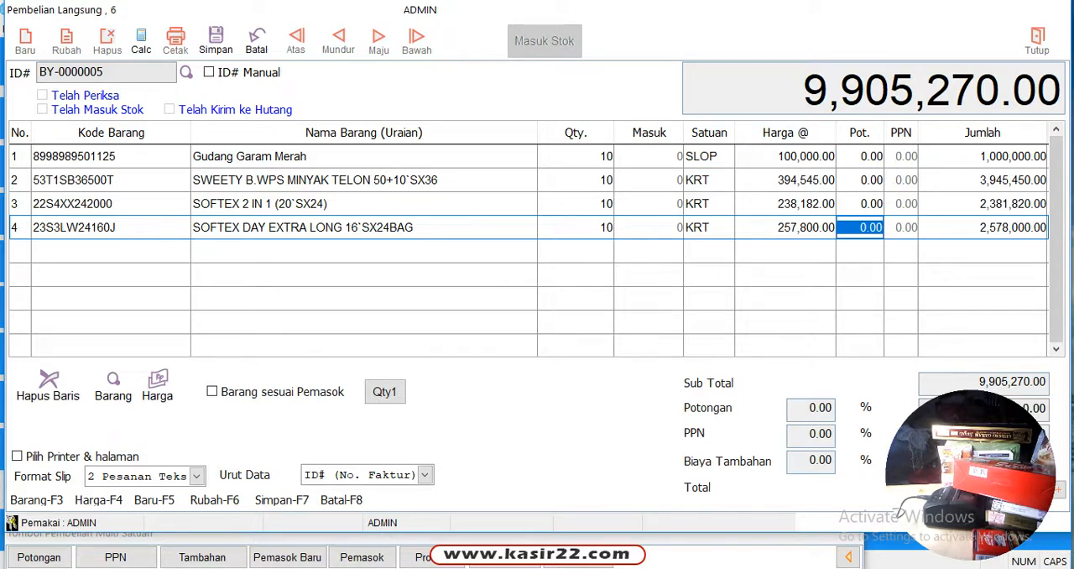
# Save the purchase with Kredit as the payment type and confirm the payment
pyautogui.click(216, 38)
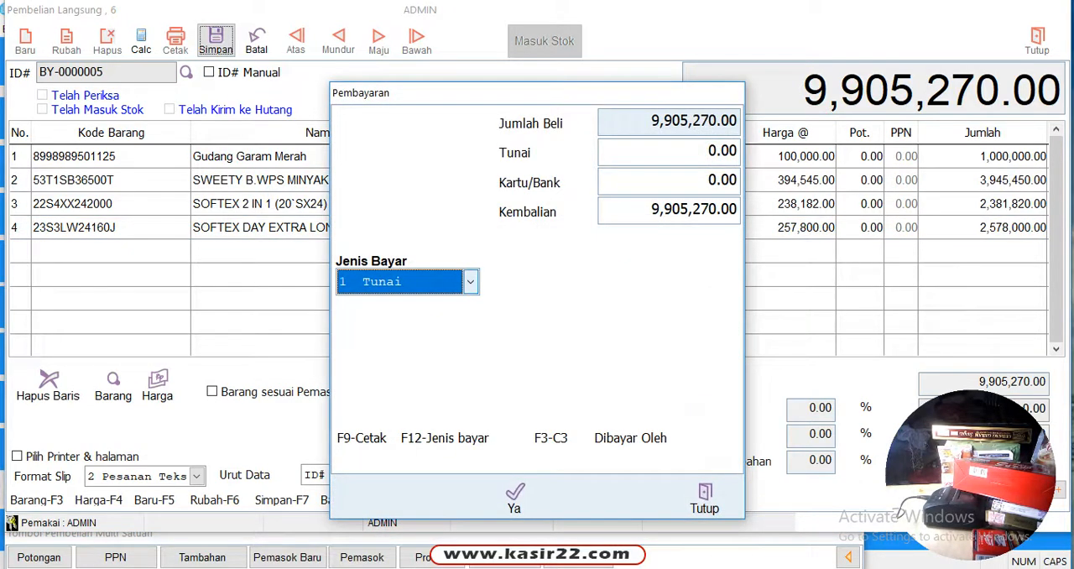
pyautogui.press('Return')
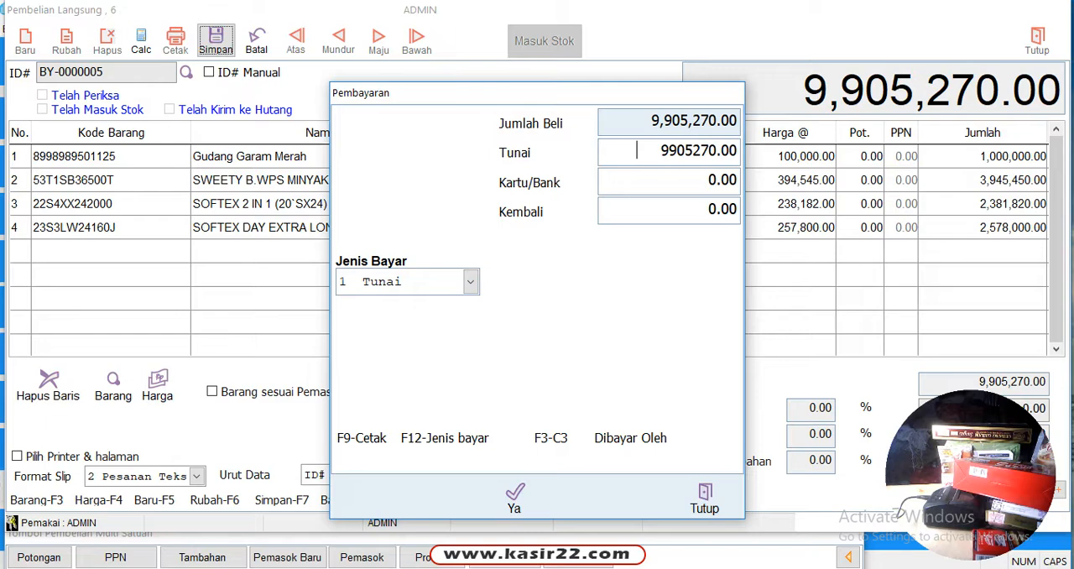
pyautogui.press('F12')
pyautogui.press('Down')
pyautogui.press('Down')
pyautogui.press('Down')
pyautogui.press('Down')
pyautogui.press('Down')
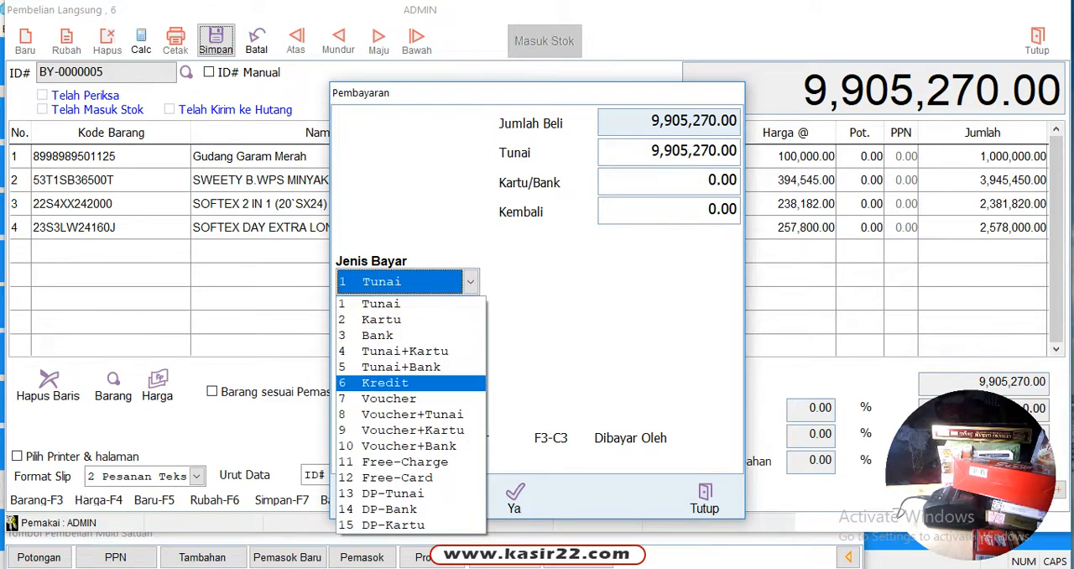
pyautogui.press('Return')
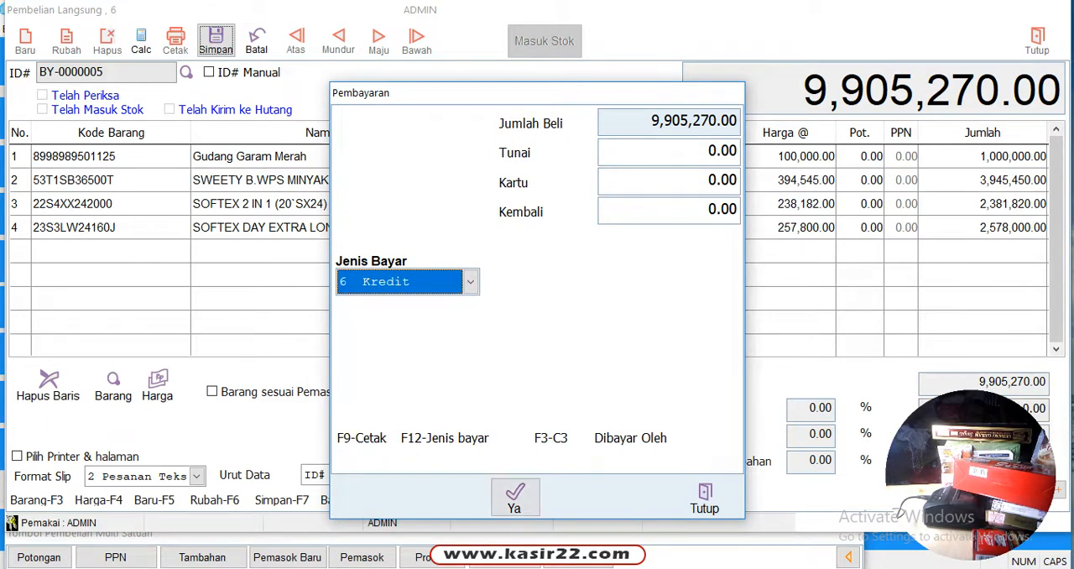
pyautogui.press('Return')
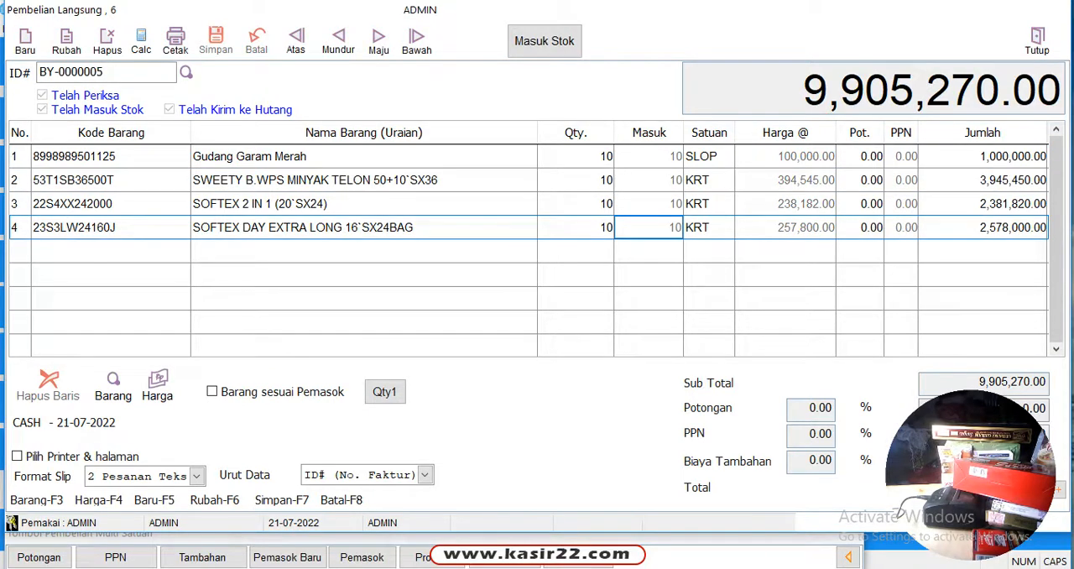
# Preview the purchase slip in the 3 VEAS Grafikal 1/2 Halaman A4 format, and close the preview and the purchase form
pyautogui.click(196, 476)
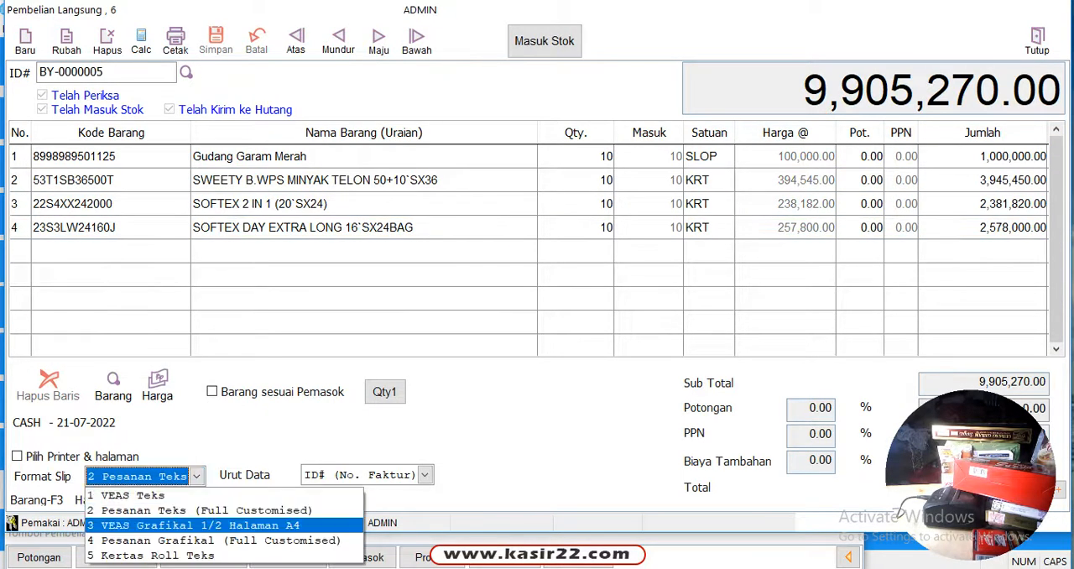
pyautogui.click(194, 525)
pyautogui.click(175, 41)
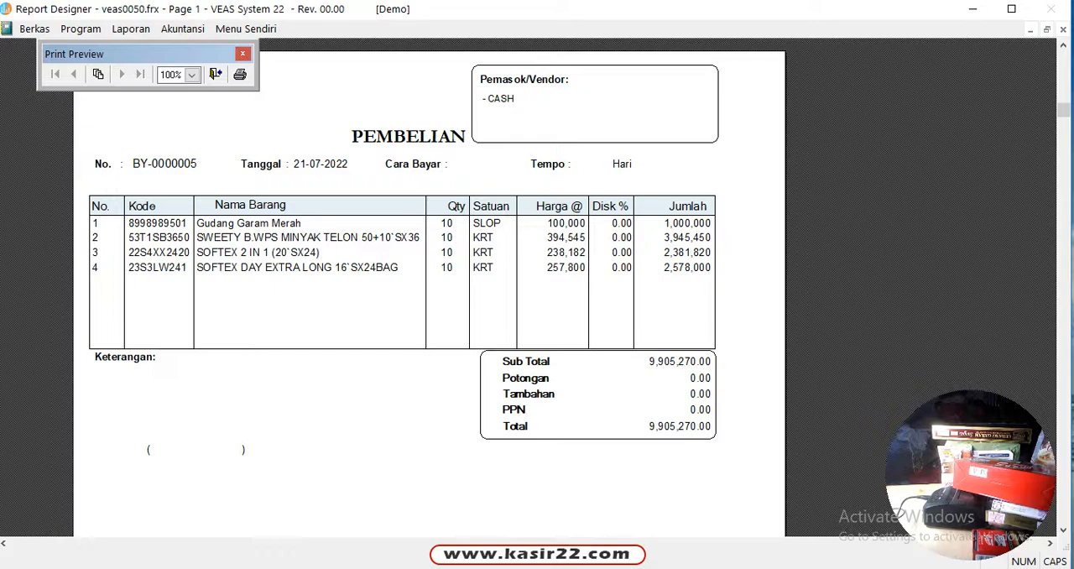
pyautogui.scroll(1, 430, 294)
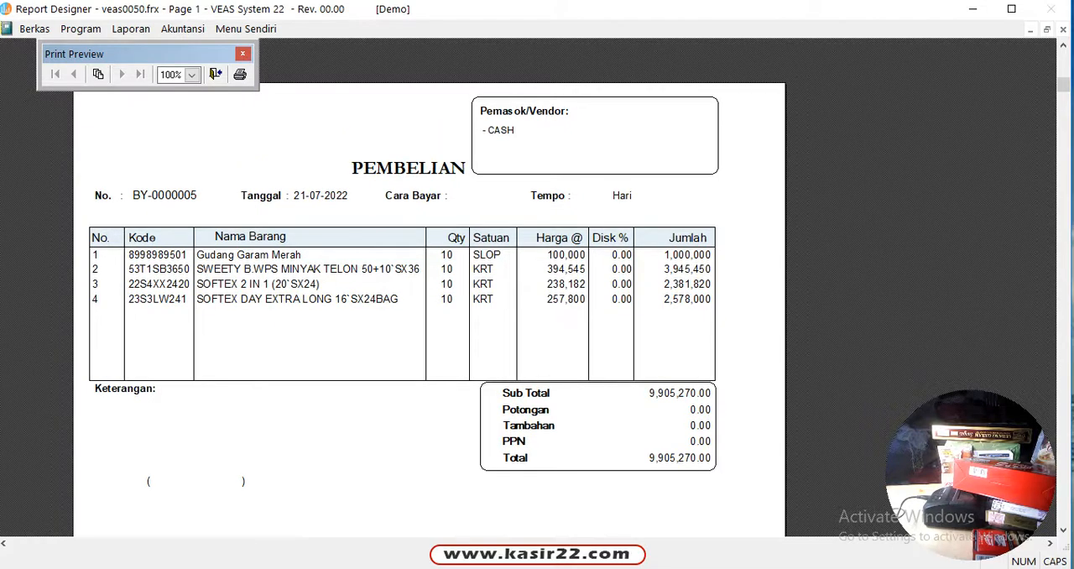
pyautogui.click(215, 74)
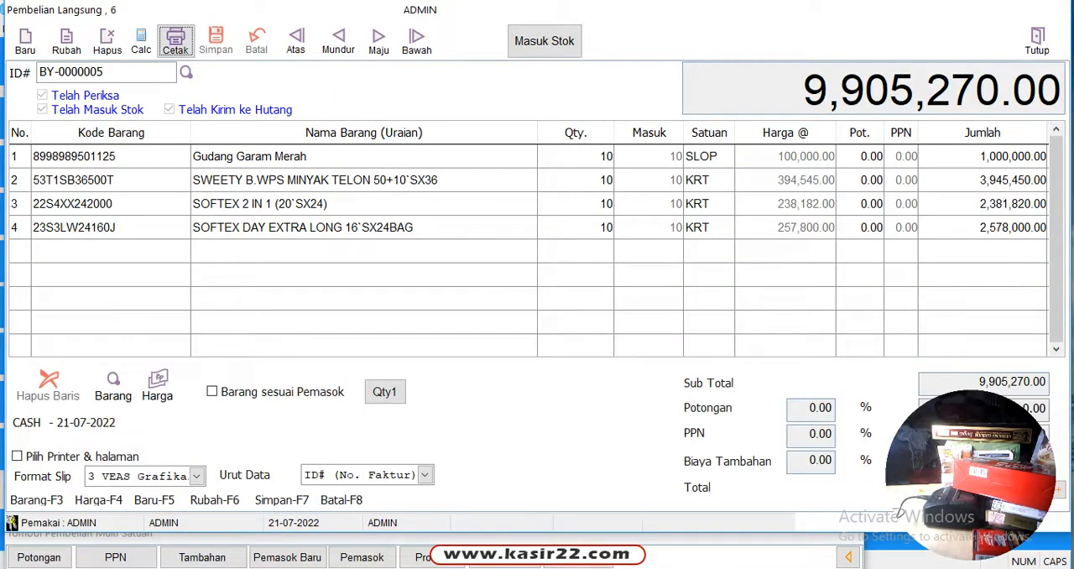
pyautogui.click(1038, 41)
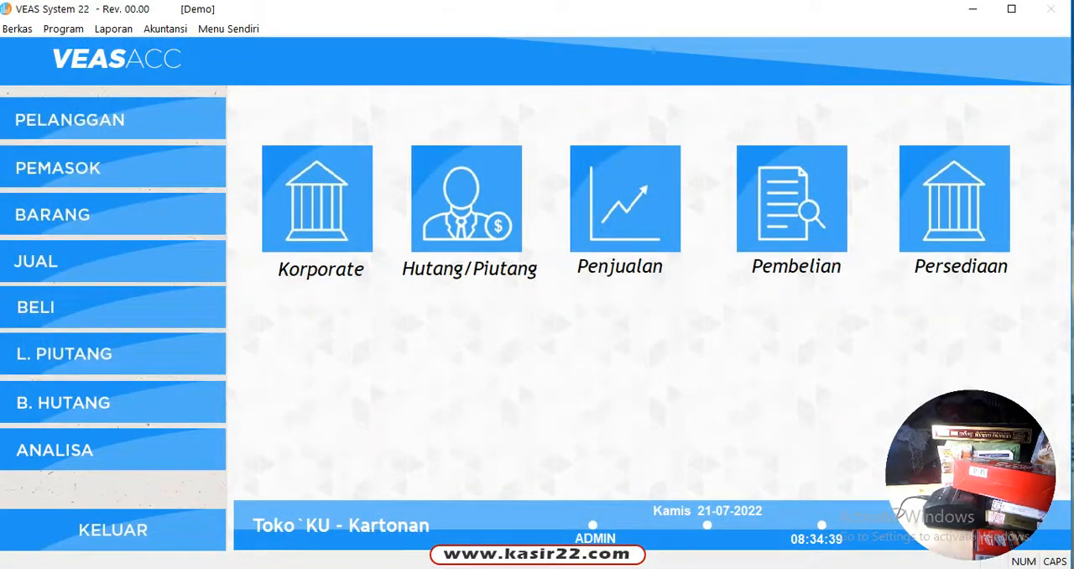
# View the Daftar Barang inventory report for all active items with stock and selling price, and close the preview
pyautogui.click(955, 199)
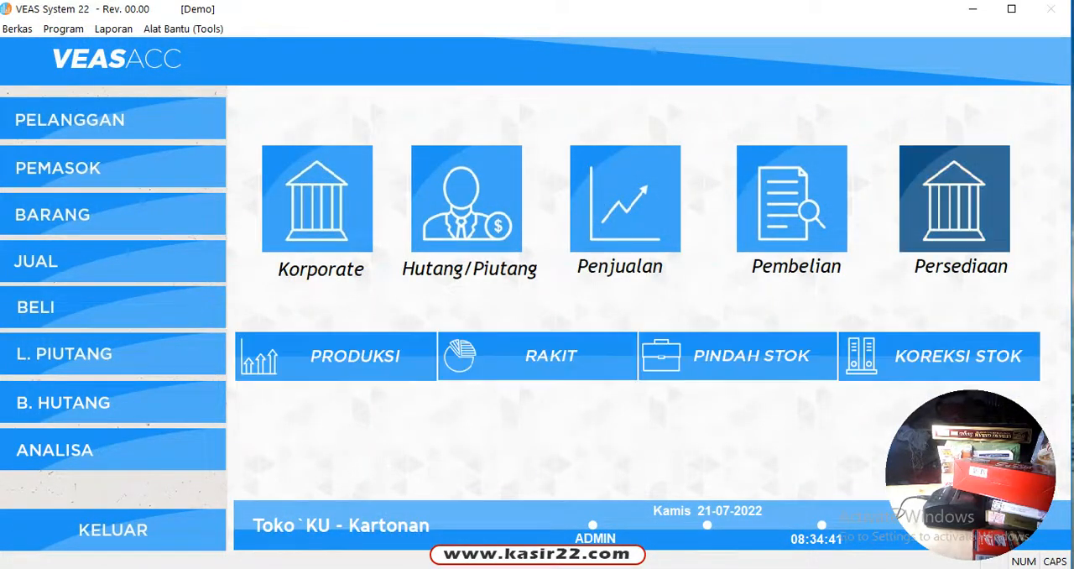
pyautogui.click(113, 28)
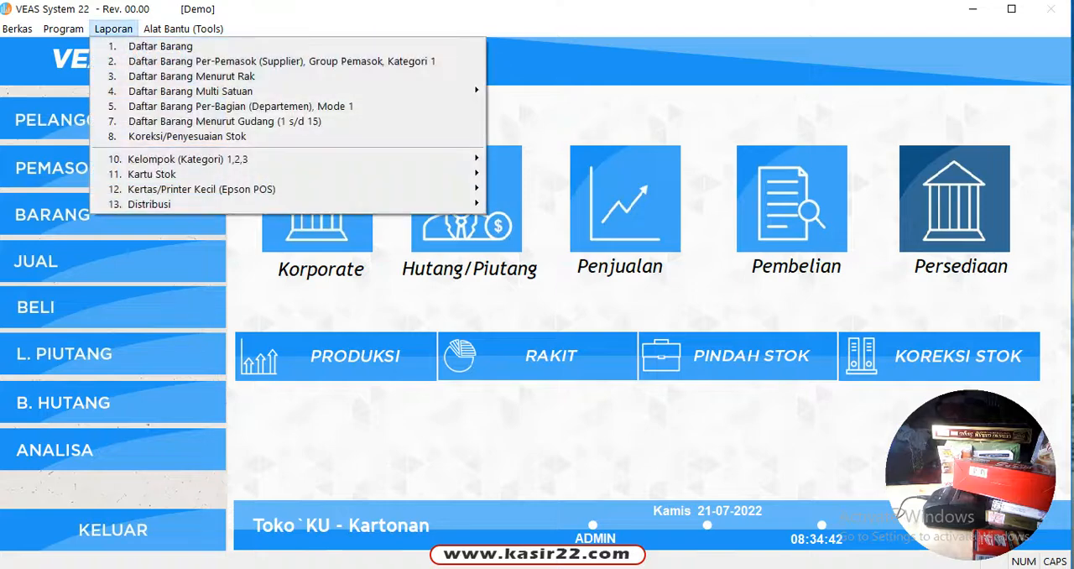
pyautogui.click(161, 46)
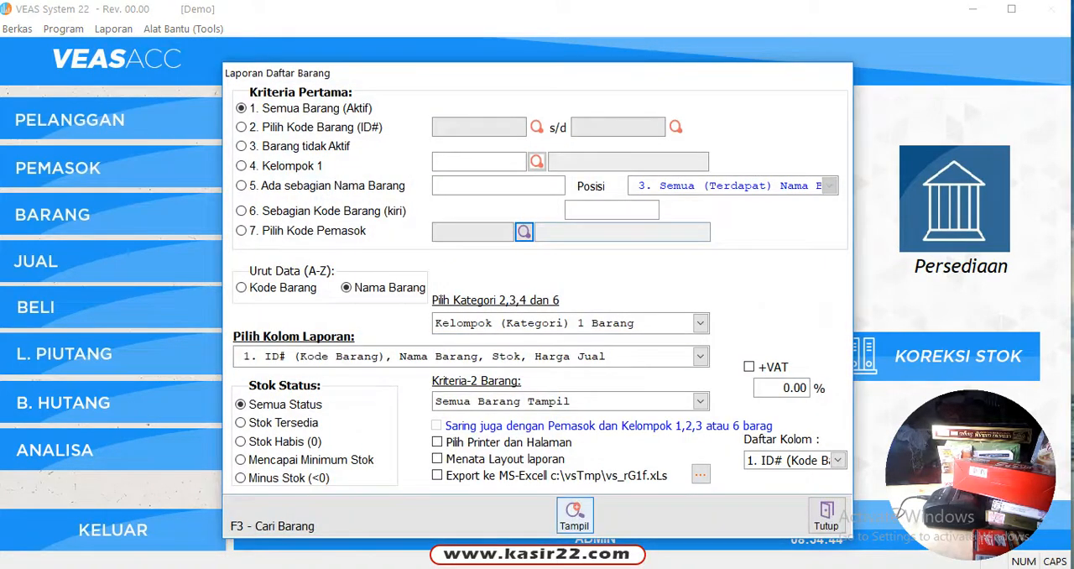
pyautogui.click(574, 513)
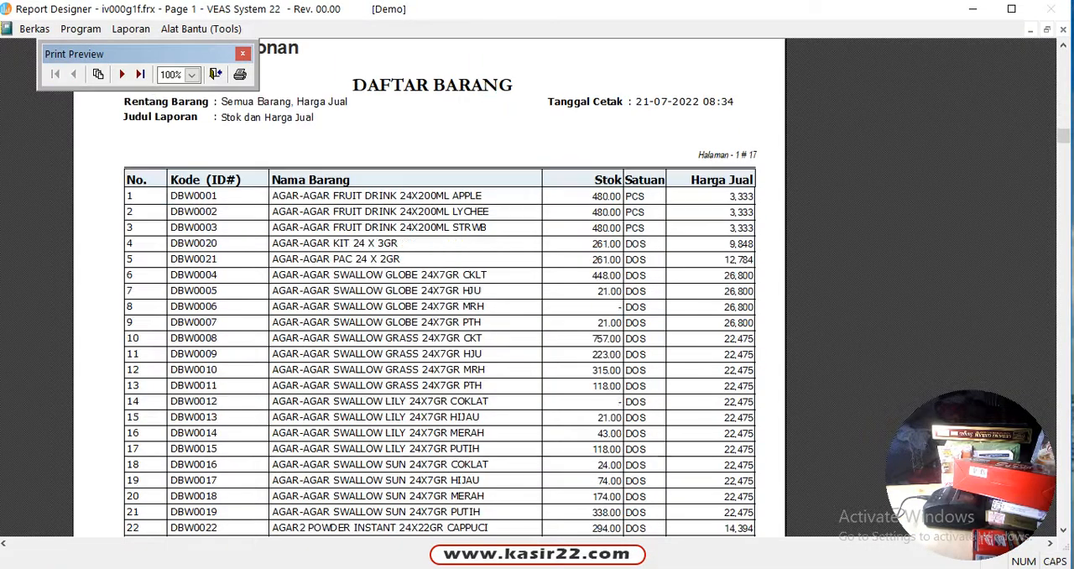
pyautogui.scroll(2, 433, 287)
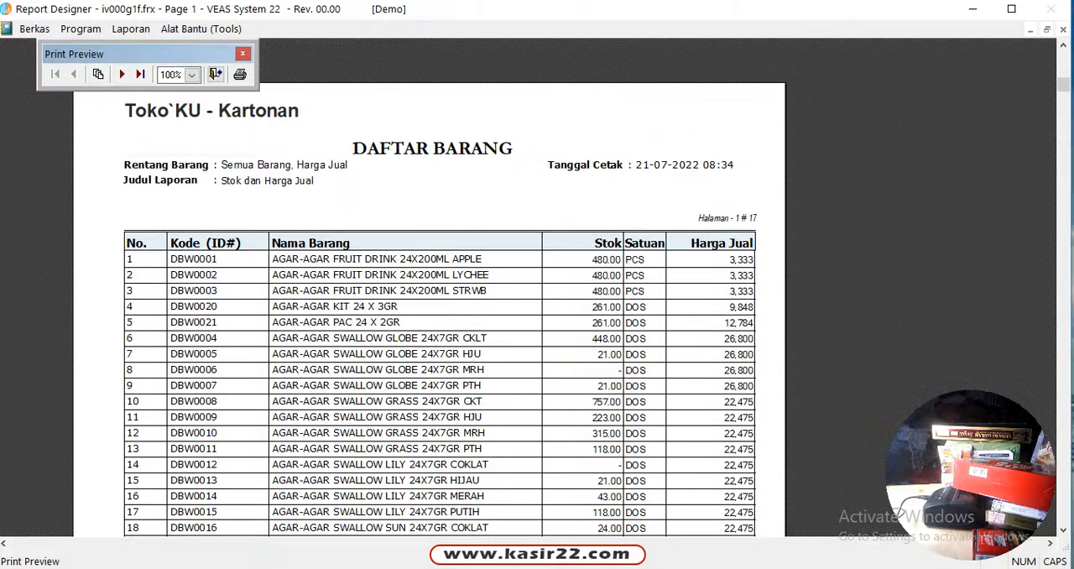
pyautogui.click(216, 74)
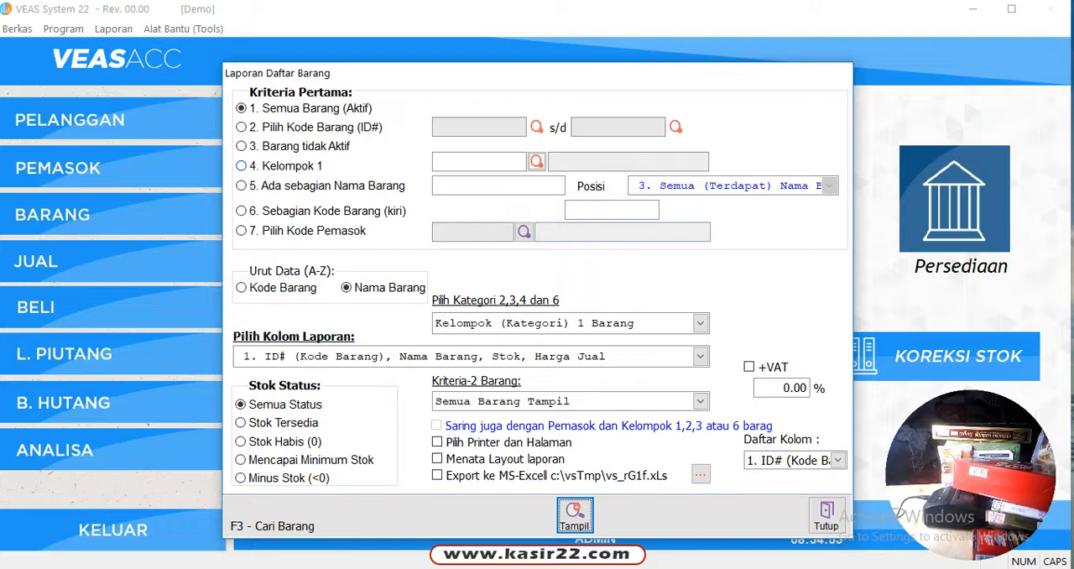
# Filter the Daftar Barang report to items with GUDANG in their name and view its preview
pyautogui.click(243, 186)
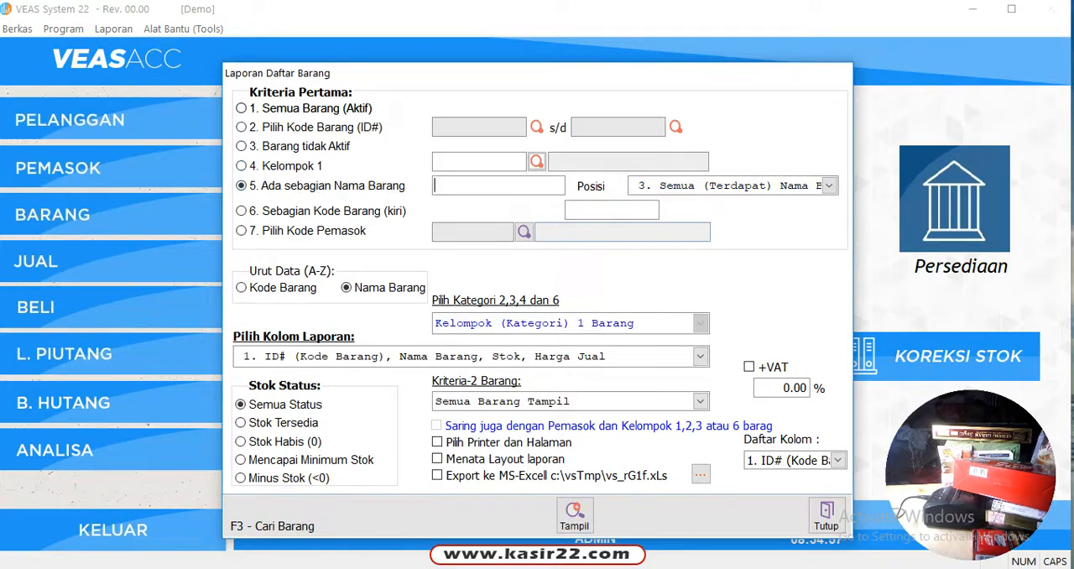
pyautogui.write('GIDA')
pyautogui.press('BackSpace')
pyautogui.press('BackSpace')
pyautogui.press('BackSpace')
pyautogui.write('UDANG')
pyautogui.click(575, 515)
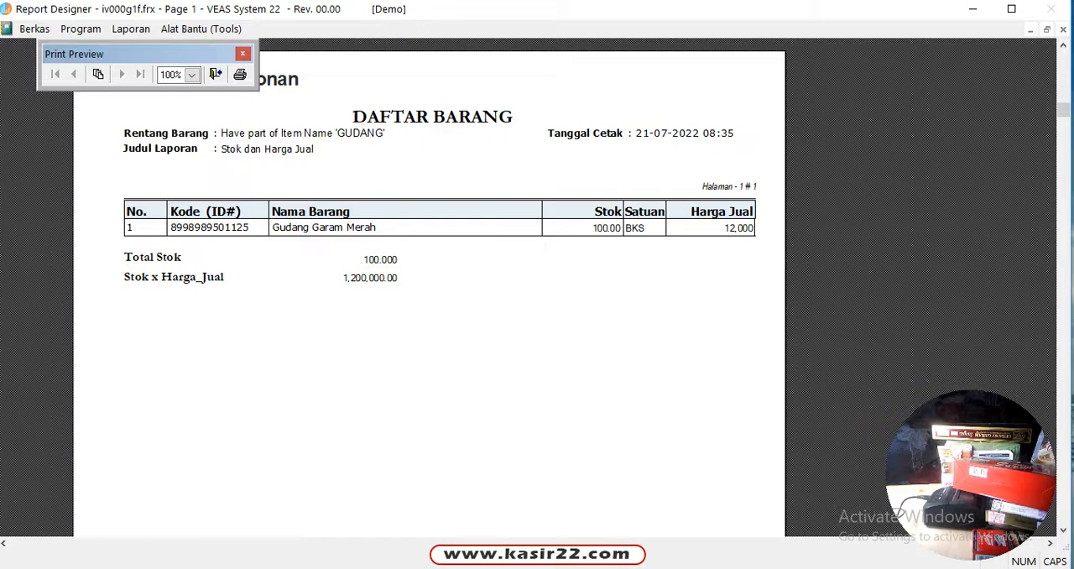
pyautogui.click(215, 74)
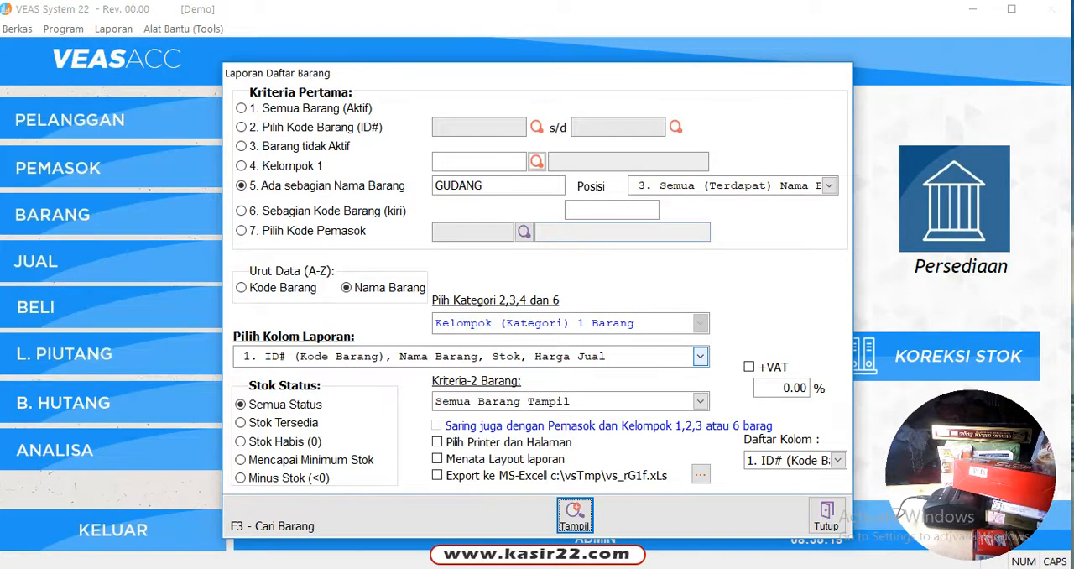
# View the GUDANG item report with the column layout 2. ID#, Nama Barang, Stok, Stok_Satuan
pyautogui.click(700, 356)
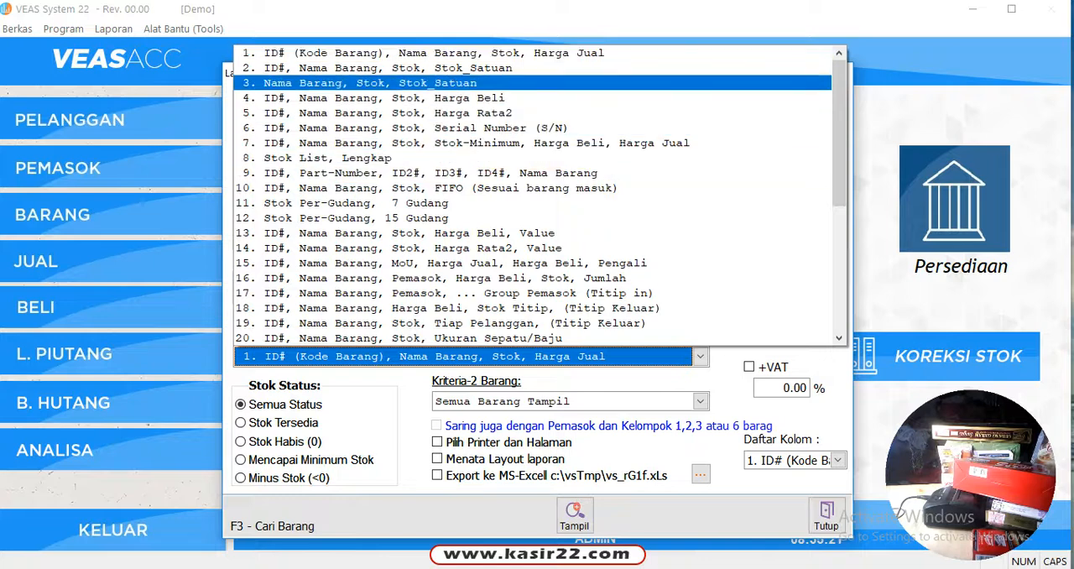
pyautogui.click(386, 68)
pyautogui.click(575, 516)
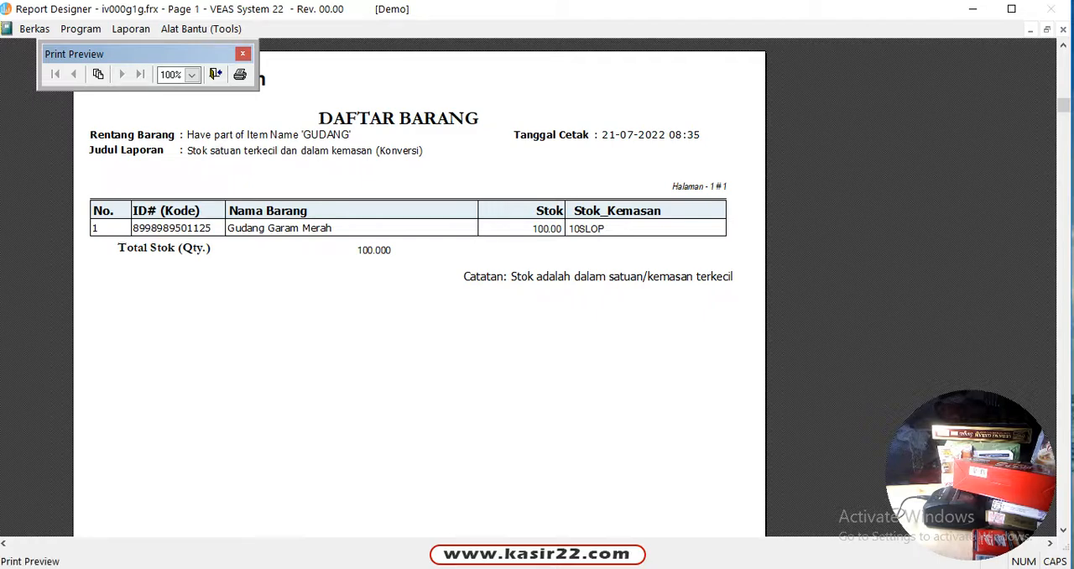
pyautogui.click(215, 74)
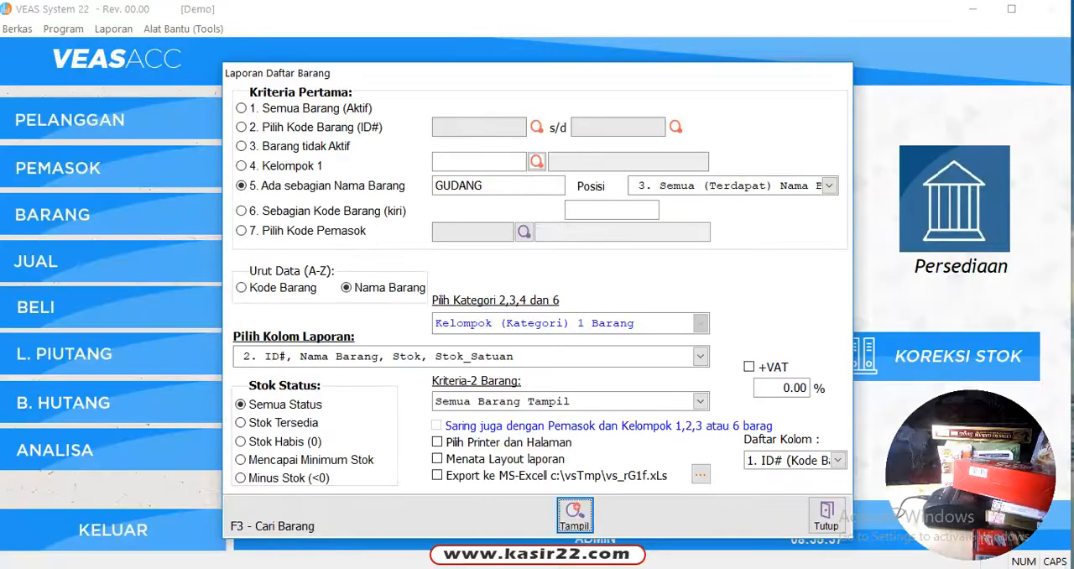
# Set the report criterion to Semua Barang (Aktif) and examine the first page of stock by packaging unit
pyautogui.click(243, 108)
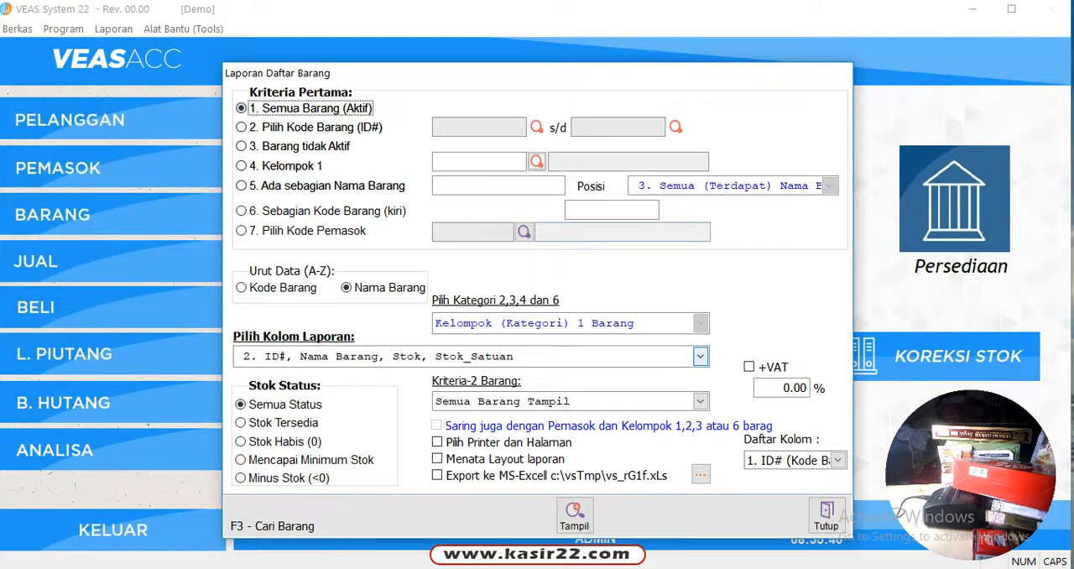
pyautogui.click(574, 514)
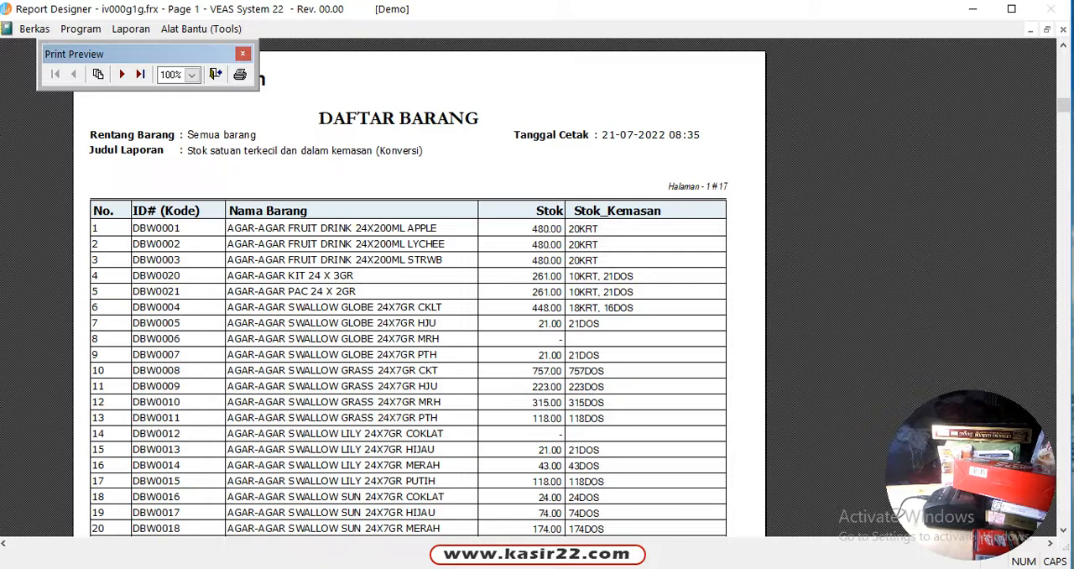
pyautogui.scroll(-10, 420, 294)
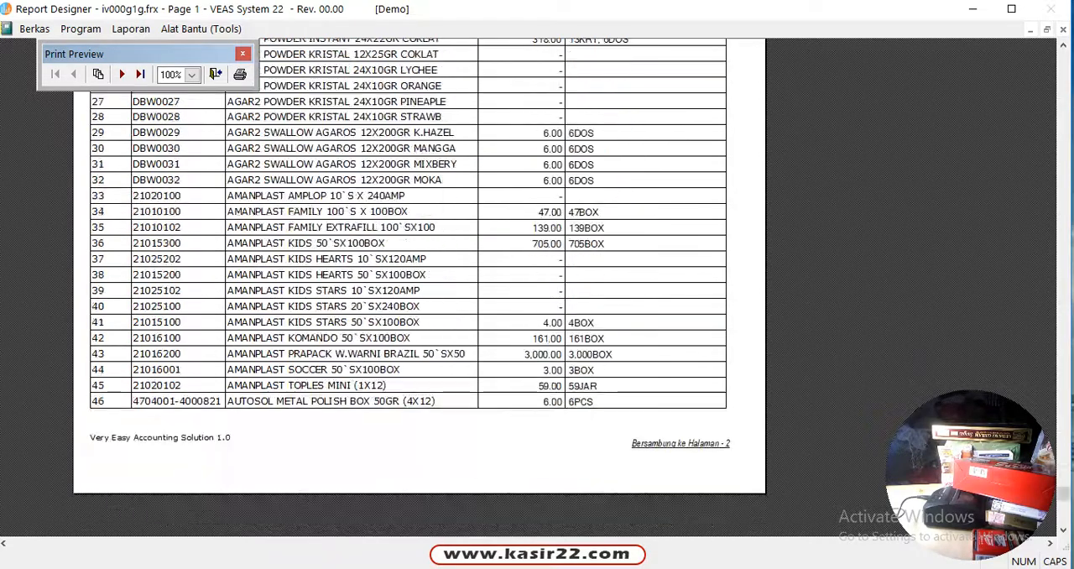
pyautogui.scroll(10, 420, 294)
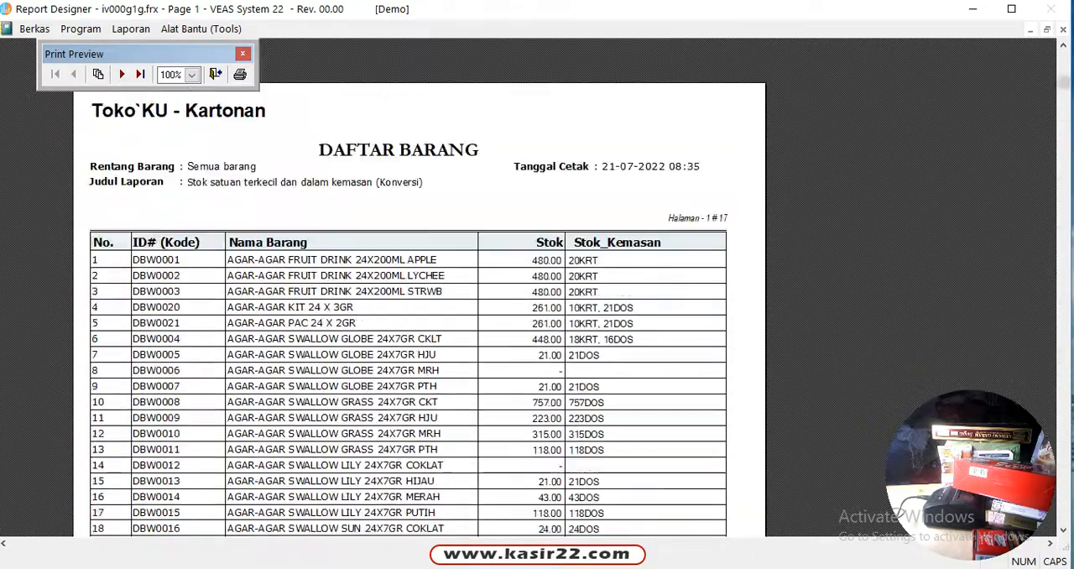
# Browse the following report pages to examine each item's smallest-unit stock and packaged stock, and close the report
pyautogui.click(122, 73)
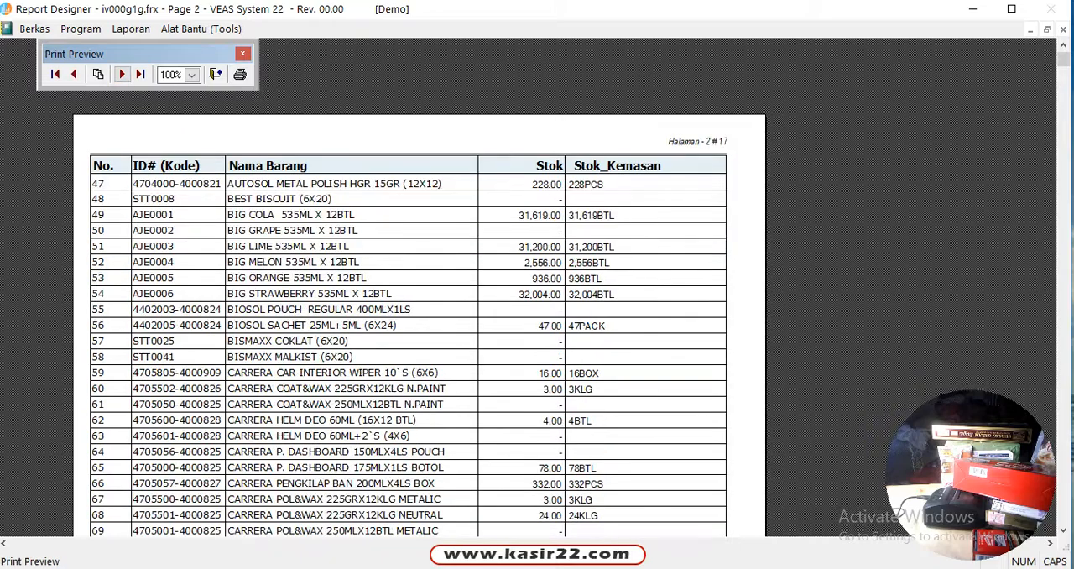
pyautogui.click(122, 74)
pyautogui.click(122, 74)
pyautogui.click(122, 73)
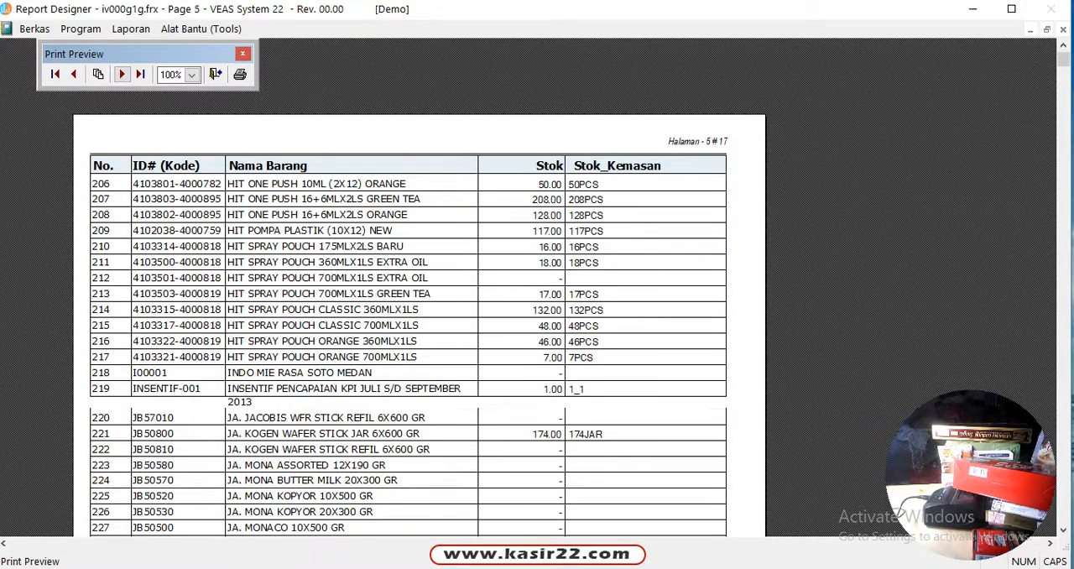
pyautogui.click(122, 74)
pyautogui.click(122, 74)
pyautogui.click(121, 74)
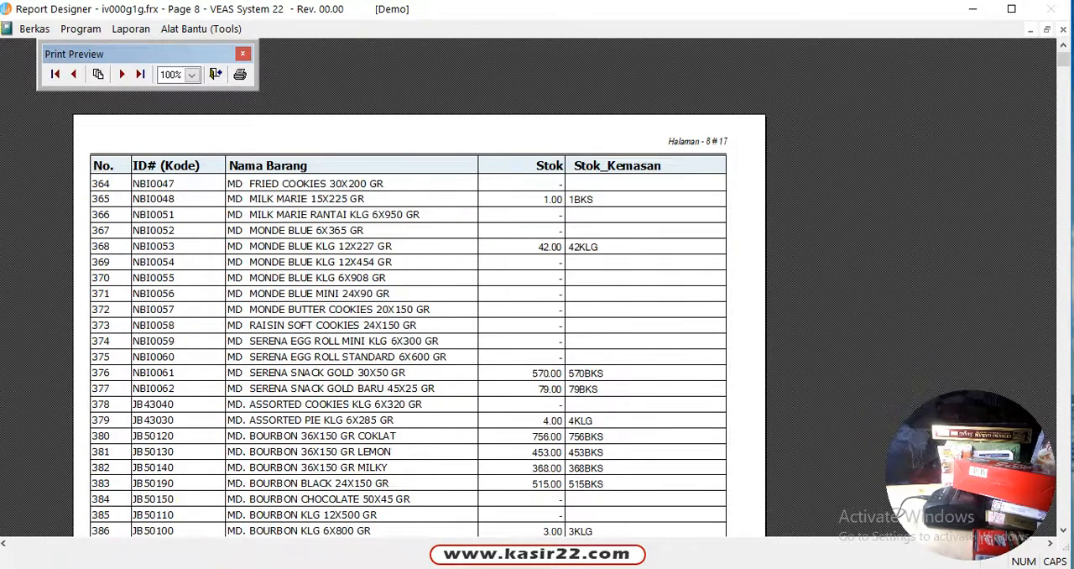
pyautogui.scroll(-3, 420, 327)
pyautogui.scroll(2, 420, 327)
pyautogui.click(122, 74)
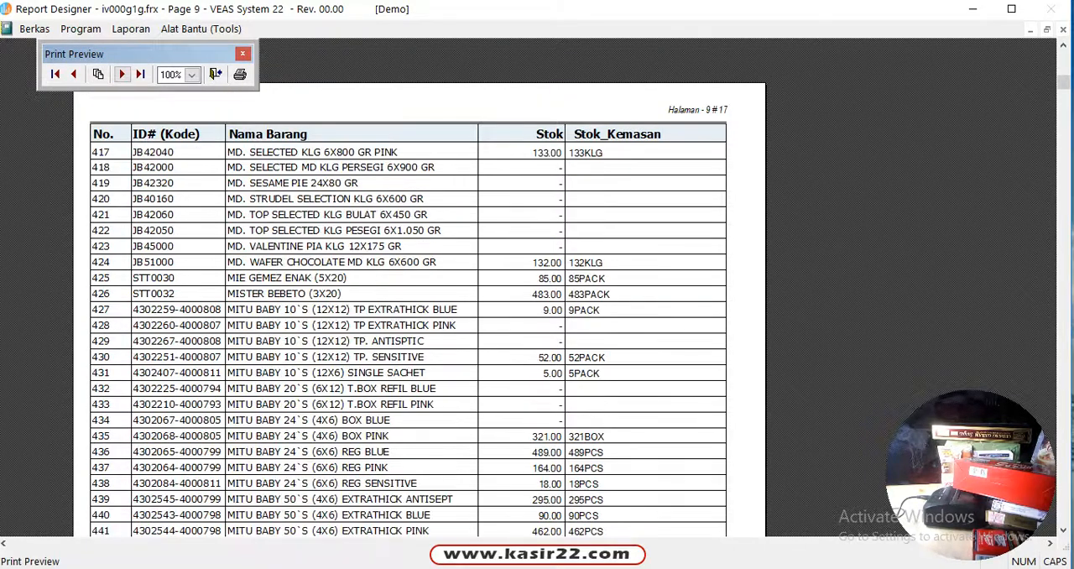
pyautogui.click(122, 73)
pyautogui.click(121, 74)
pyautogui.click(121, 74)
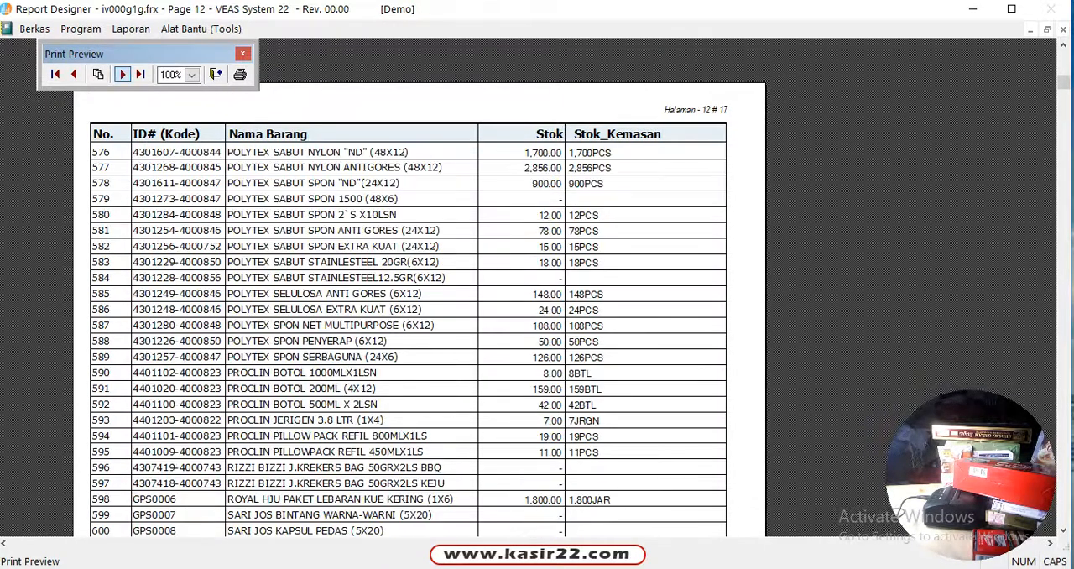
pyautogui.click(122, 74)
pyautogui.click(217, 74)
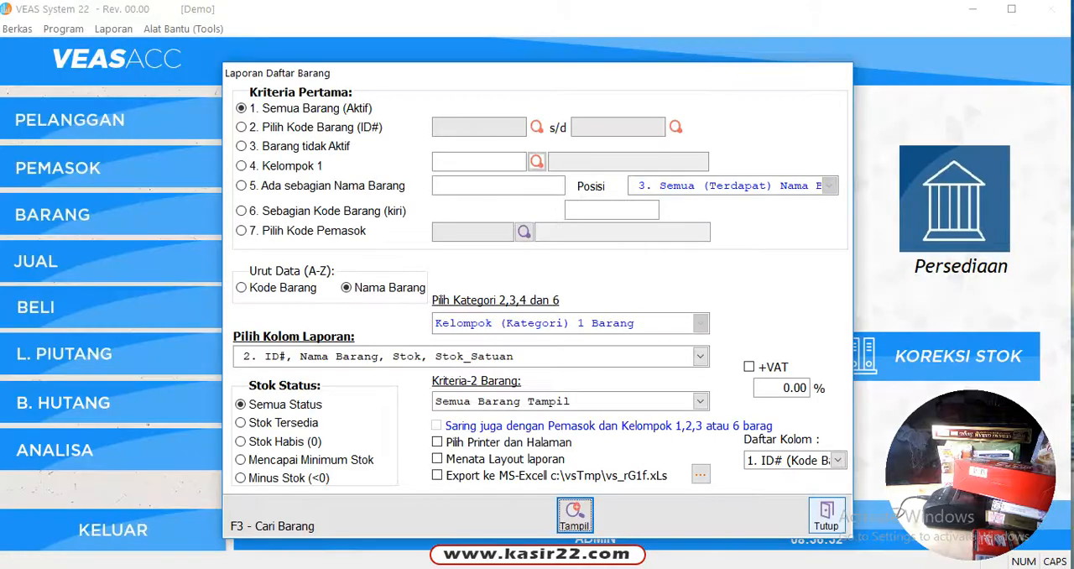
pyautogui.click(827, 515)
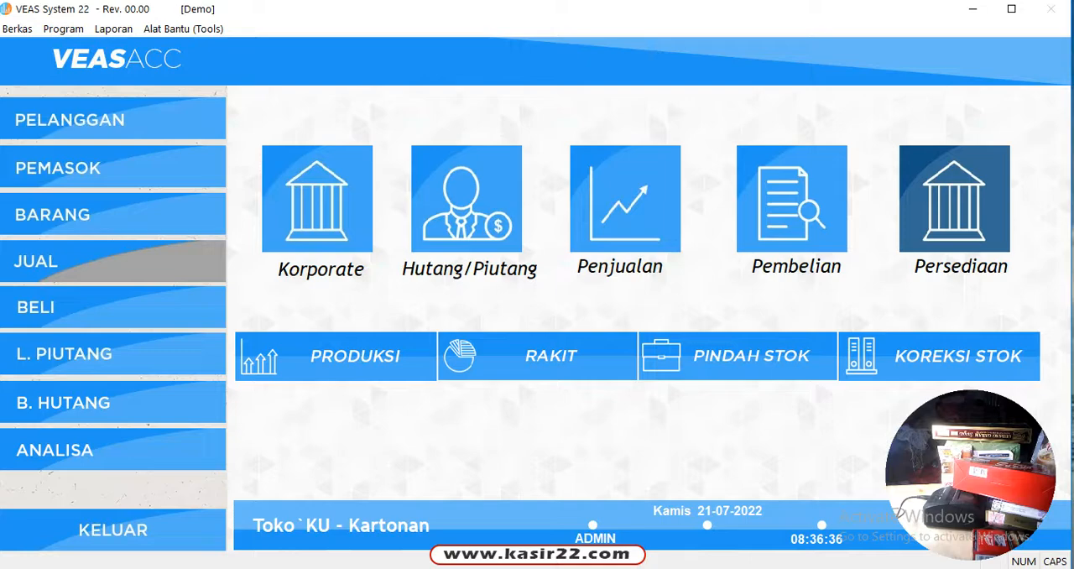
# Start a new direct sale, choose the shop ZAHRA CELL-LIMBOTO from the full customer list, and go to the first item line
pyautogui.click(113, 261)
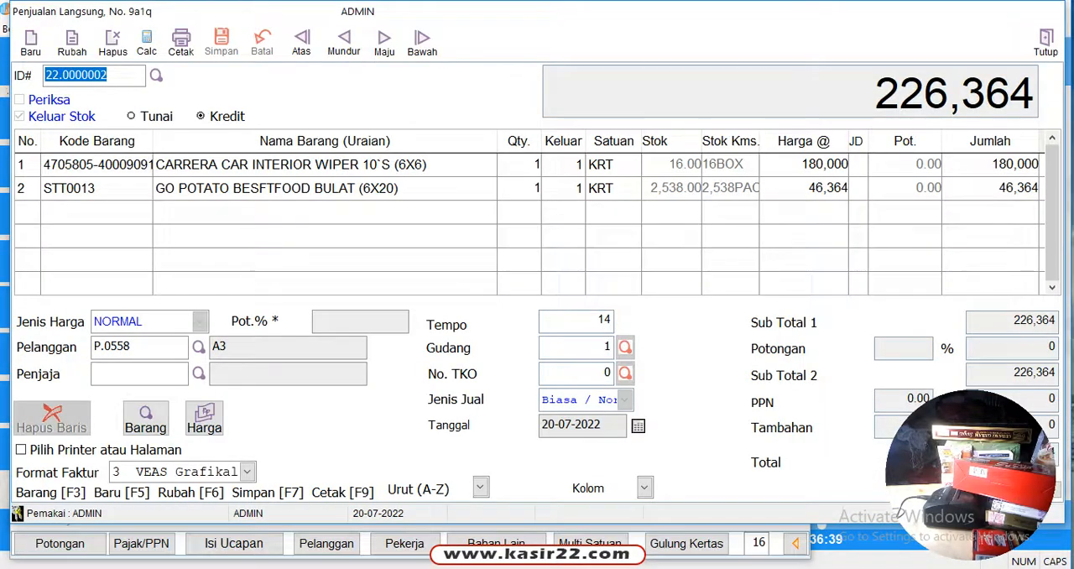
pyautogui.press('F5')
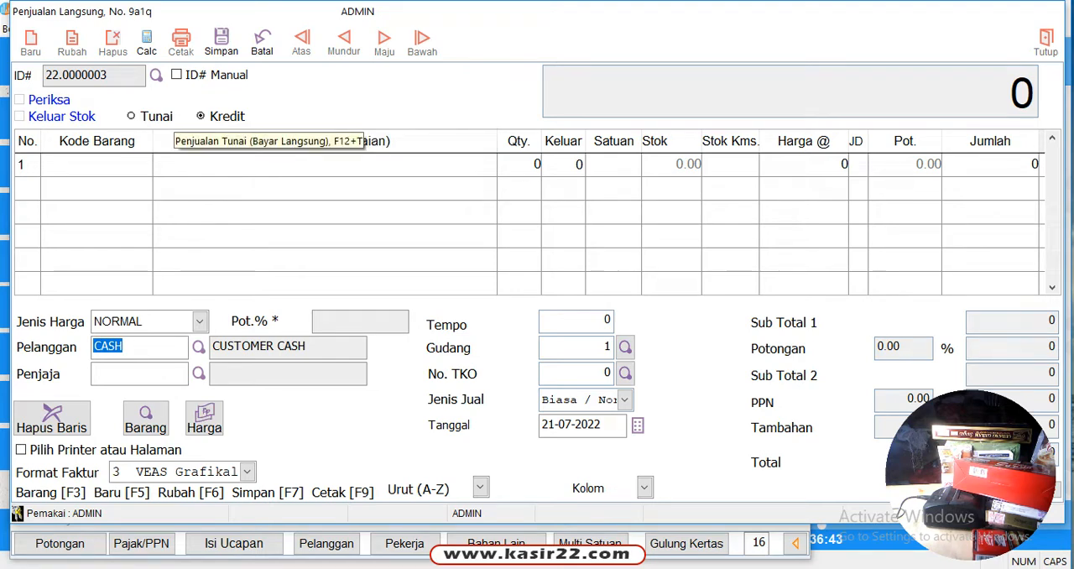
pyautogui.click(198, 346)
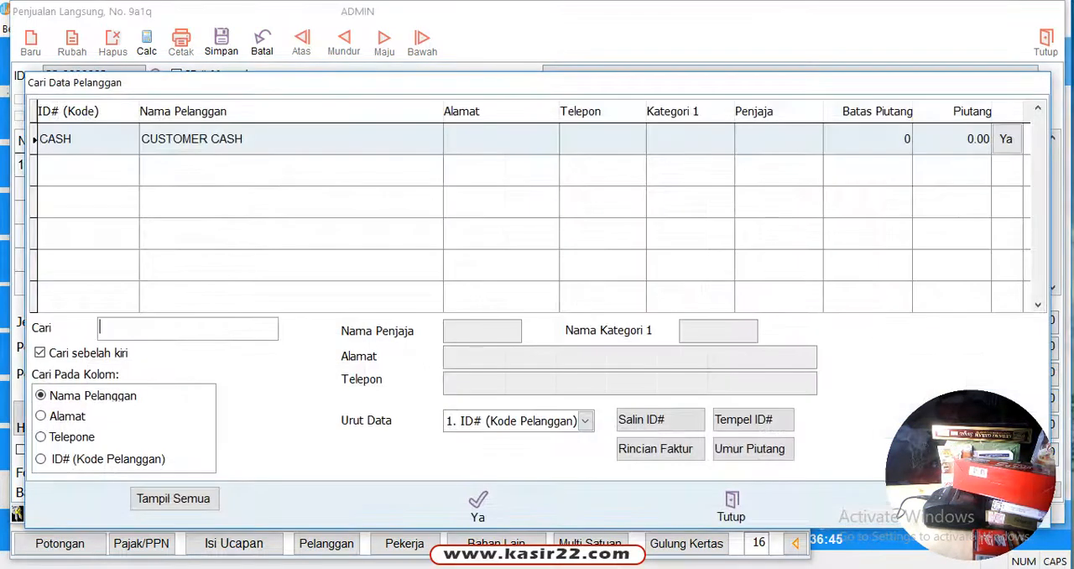
pyautogui.click(175, 499)
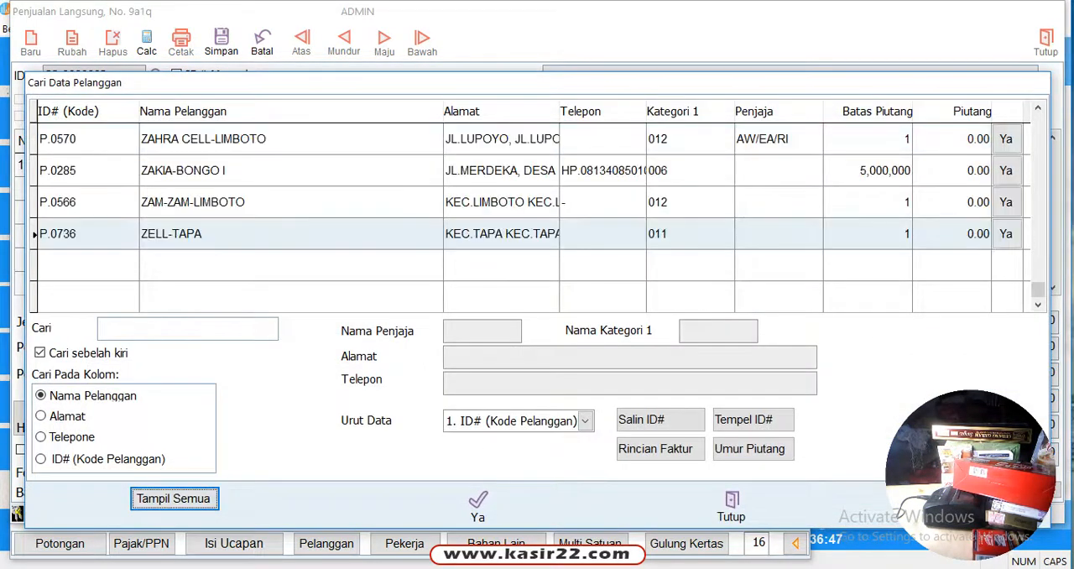
pyautogui.click(257, 140)
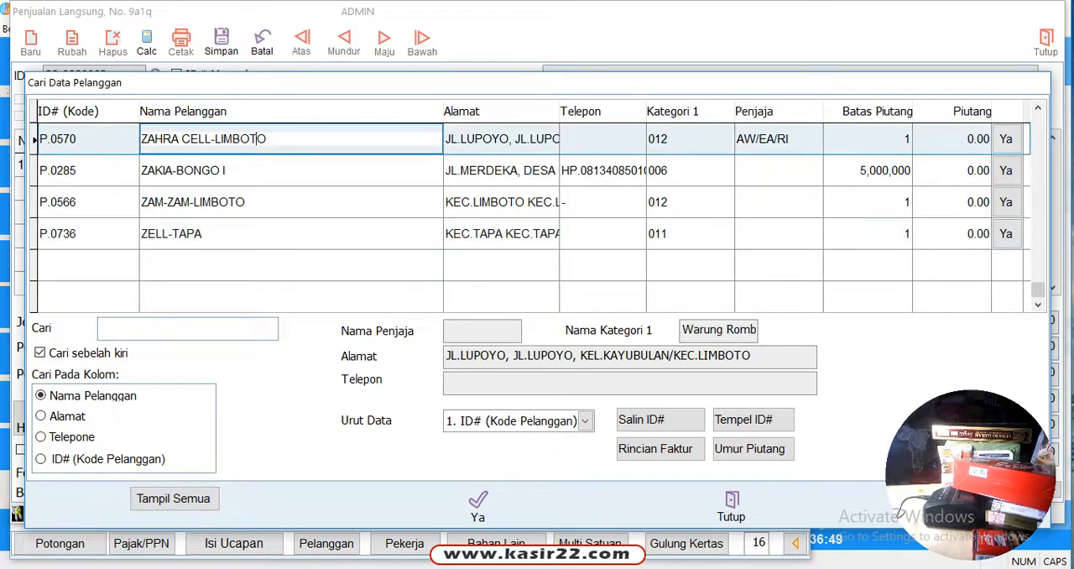
pyautogui.click(478, 506)
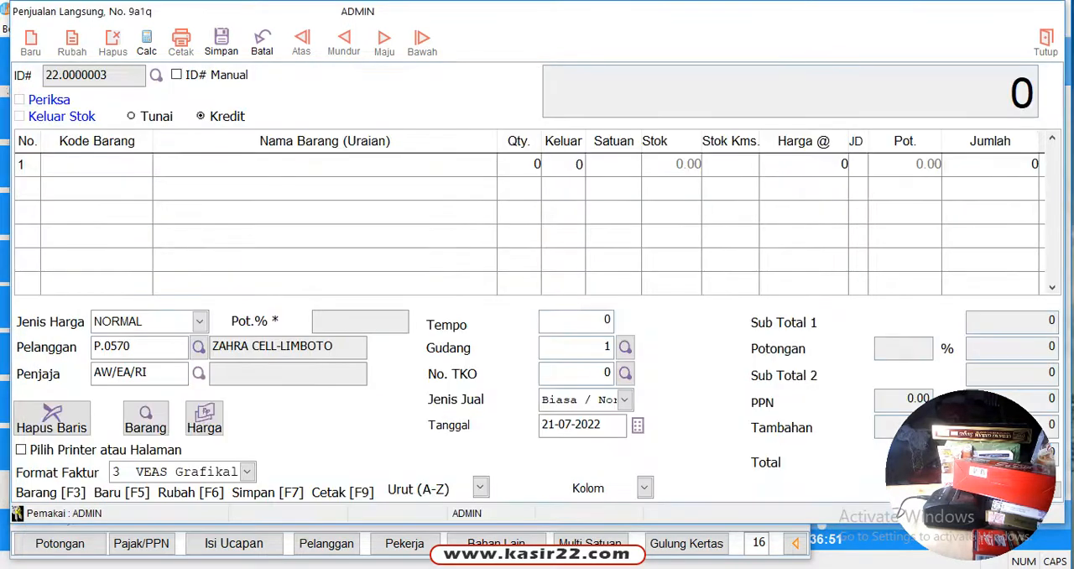
pyautogui.click(96, 165)
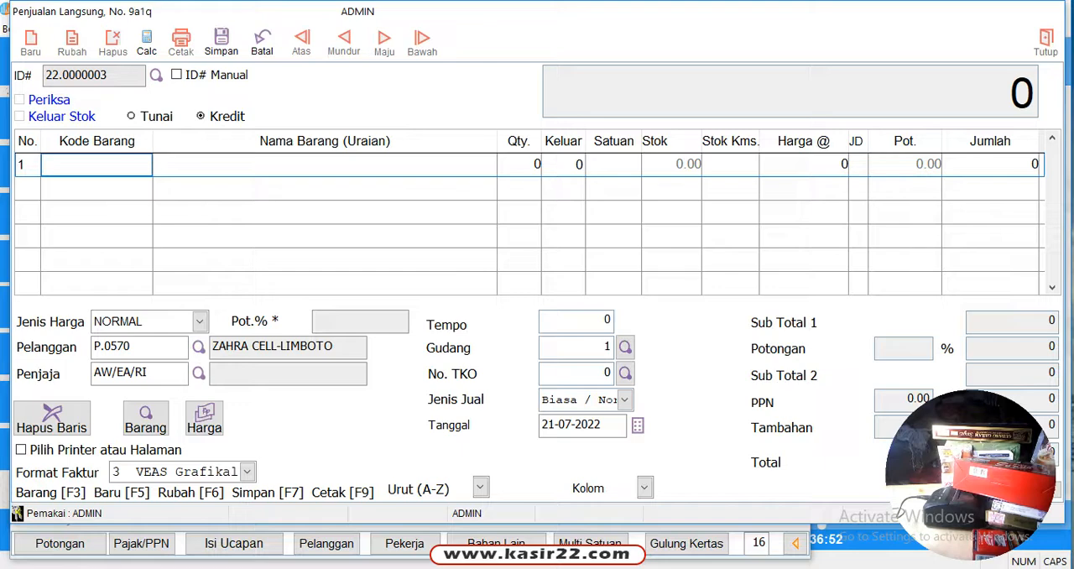
# Search for SWEET, add SWEETY B.WPS MINYAK TELON 50+10`SX36 as the first sale item, and enter quantity 2 in unit KRT
pyautogui.write('SW')
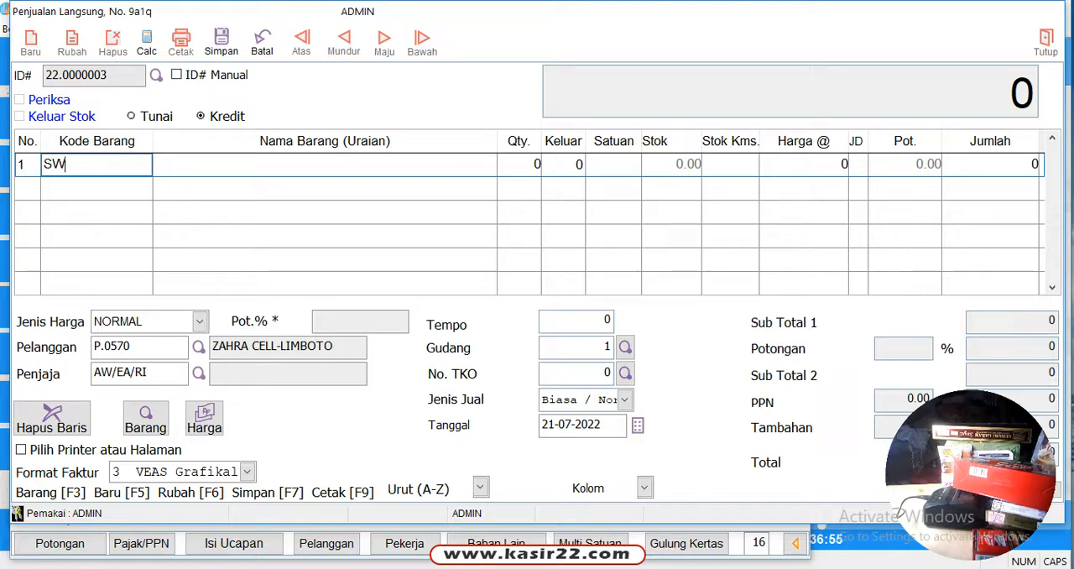
pyautogui.write('EET')
pyautogui.press('Return')
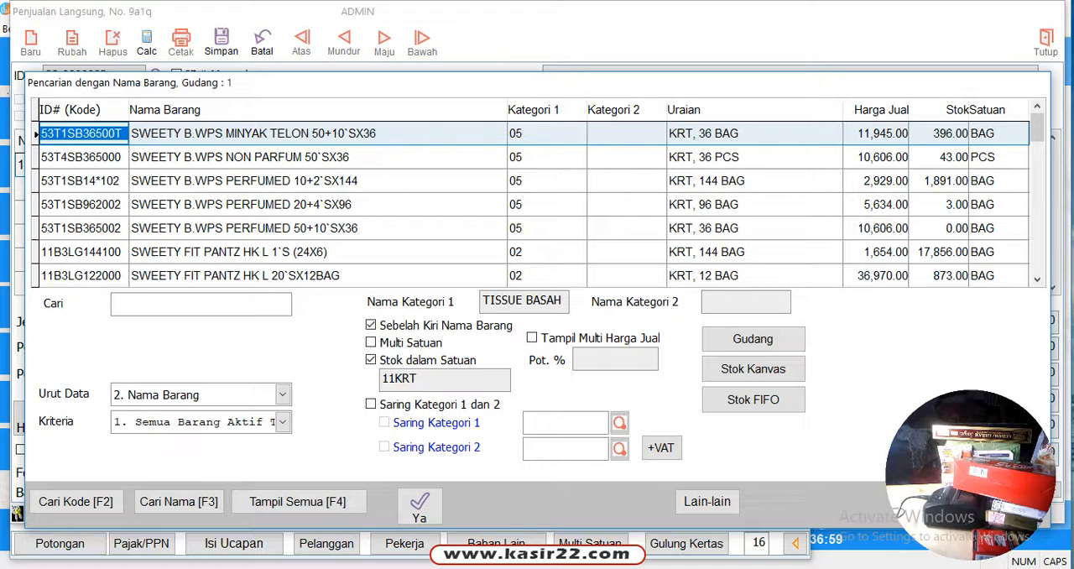
pyautogui.press('Return')
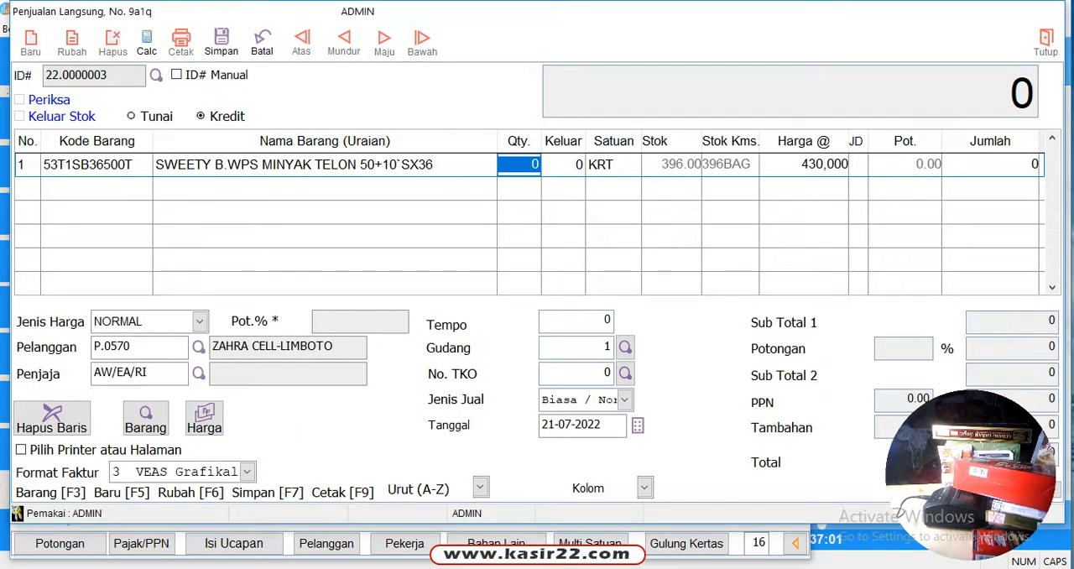
pyautogui.write('2')
pyautogui.press('Return')
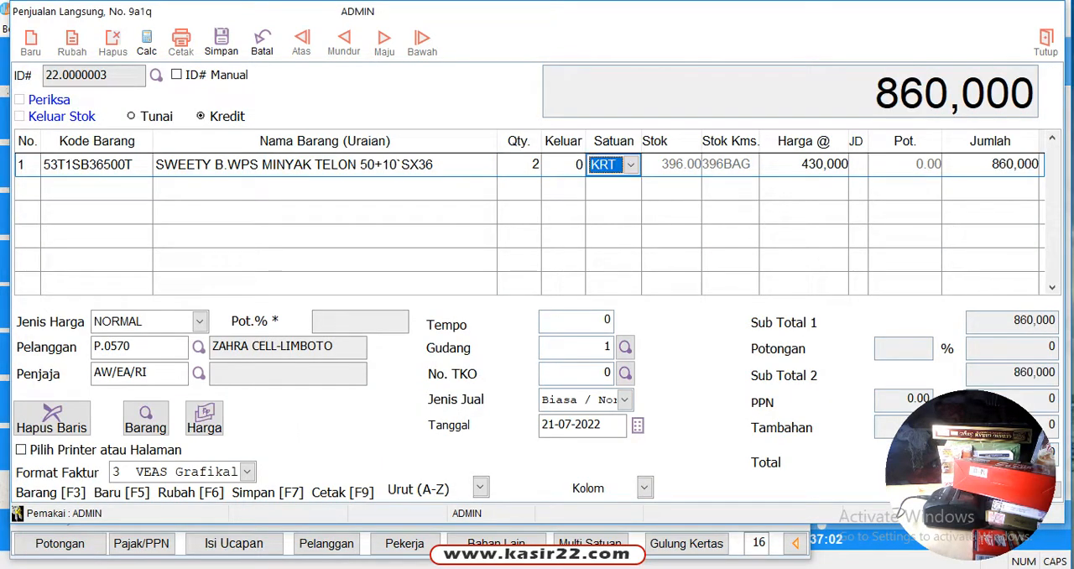
pyautogui.press('Return')
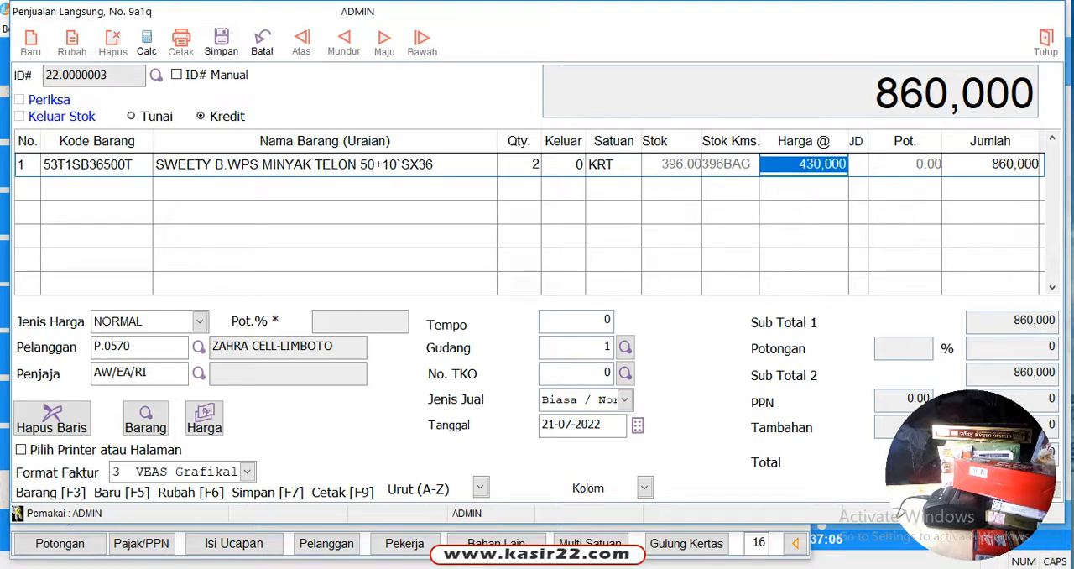
# Switch the Sweety line's unit to BAG to compare the price, and set it back to KRT
pyautogui.click(623, 166)
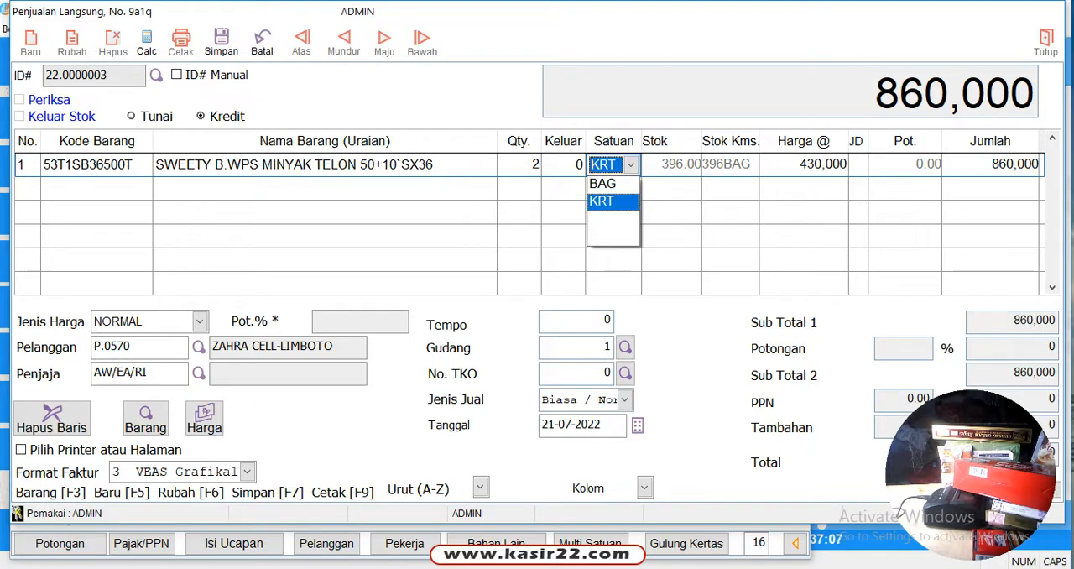
pyautogui.click(606, 182)
pyautogui.click(631, 166)
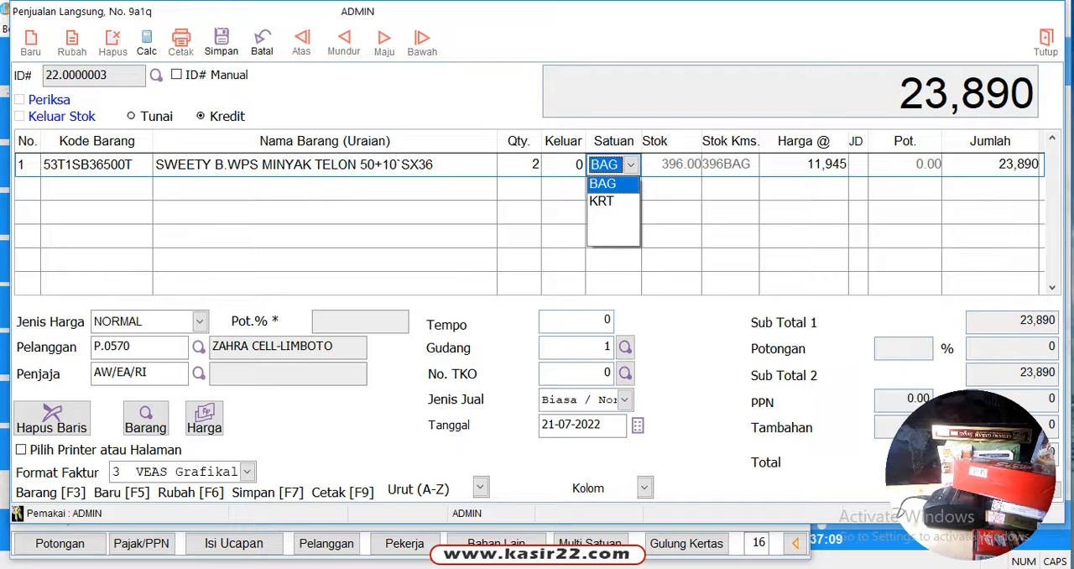
pyautogui.click(606, 201)
pyautogui.click(792, 164)
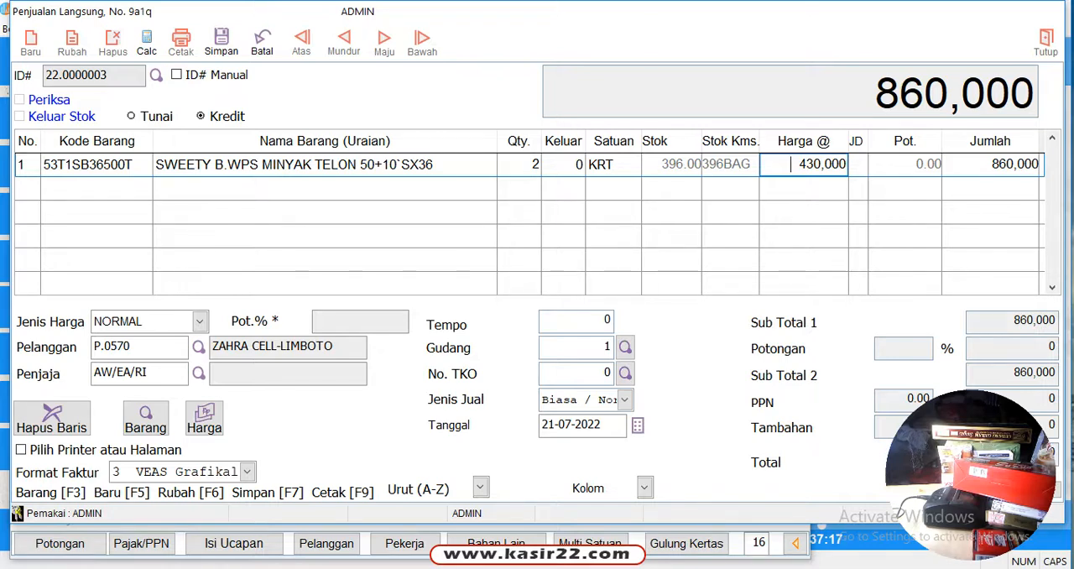
# Add Gudang Garam Merah on the second sale line by searching for GUDANG, with quantity 5
pyautogui.click(905, 165)
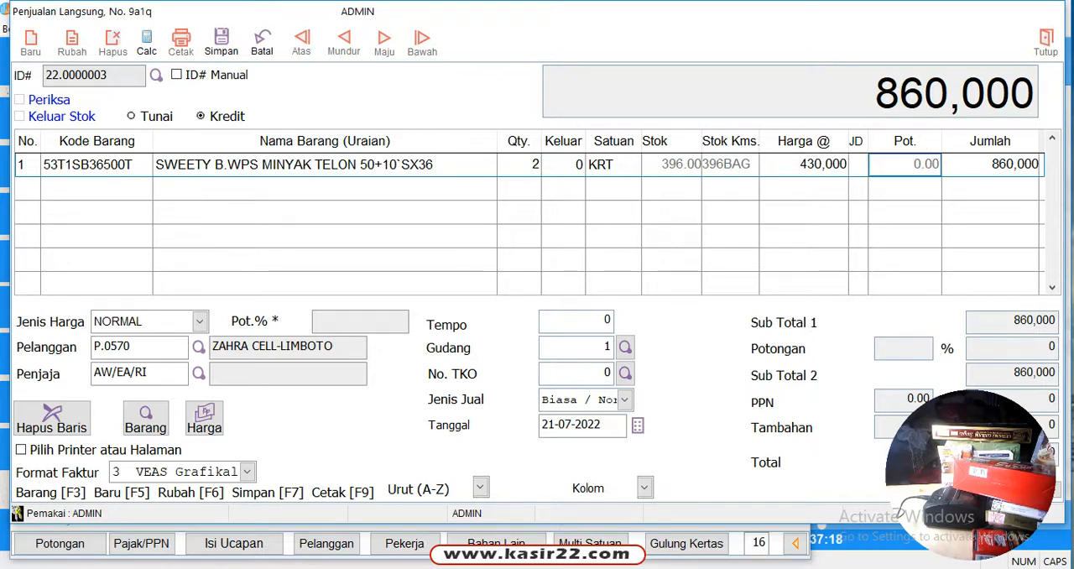
pyautogui.press('Return')
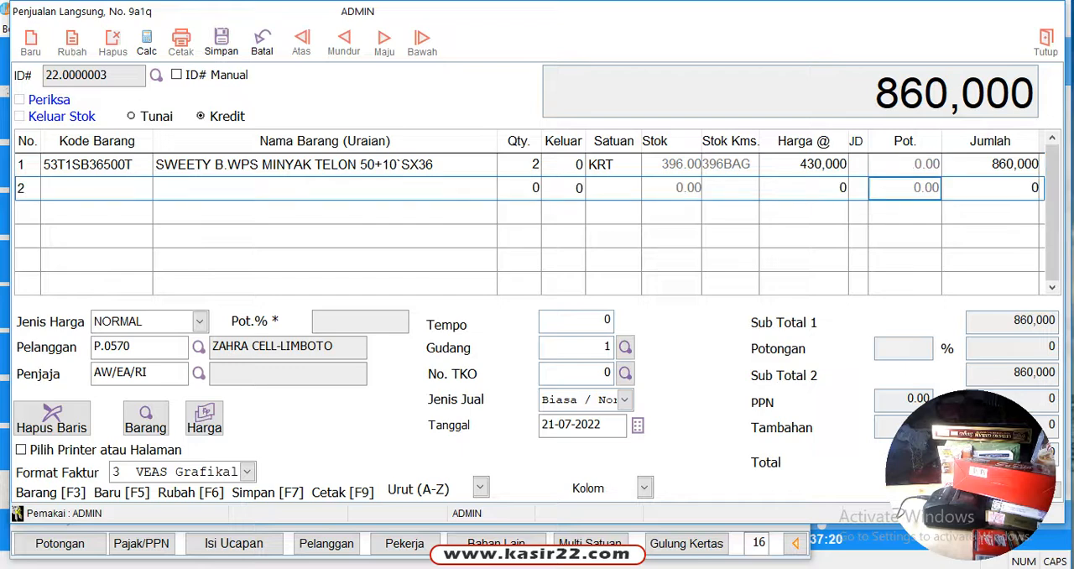
pyautogui.write('G')
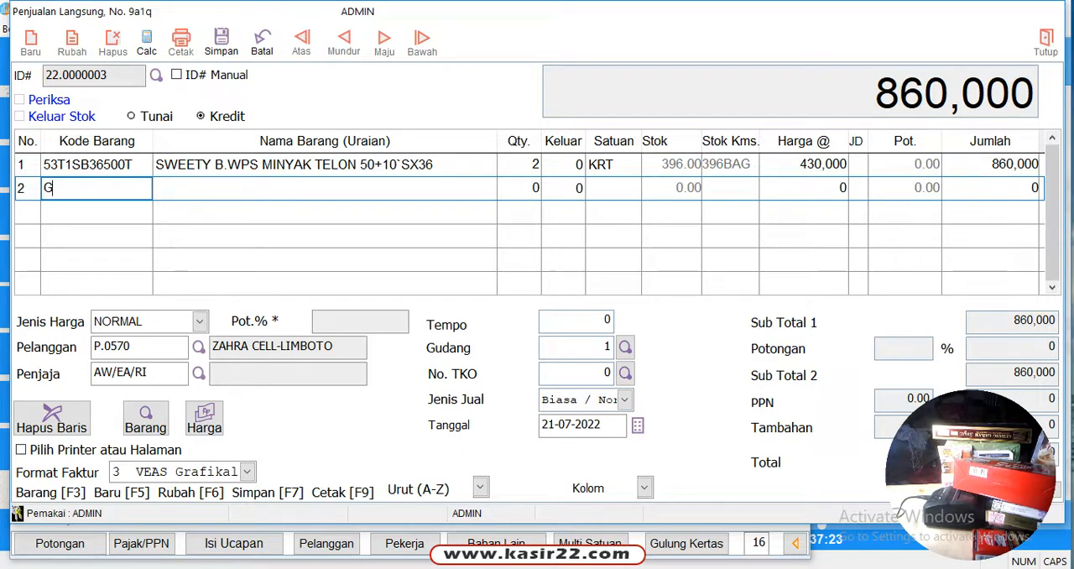
pyautogui.write('UDANG')
pyautogui.press('Return')
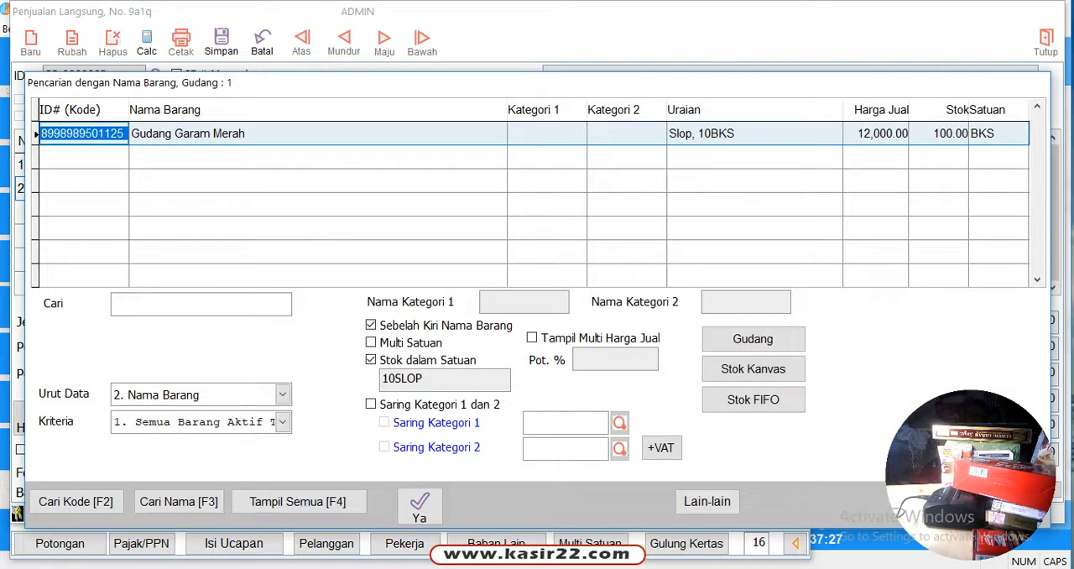
pyautogui.press('Return')
pyautogui.write('5')
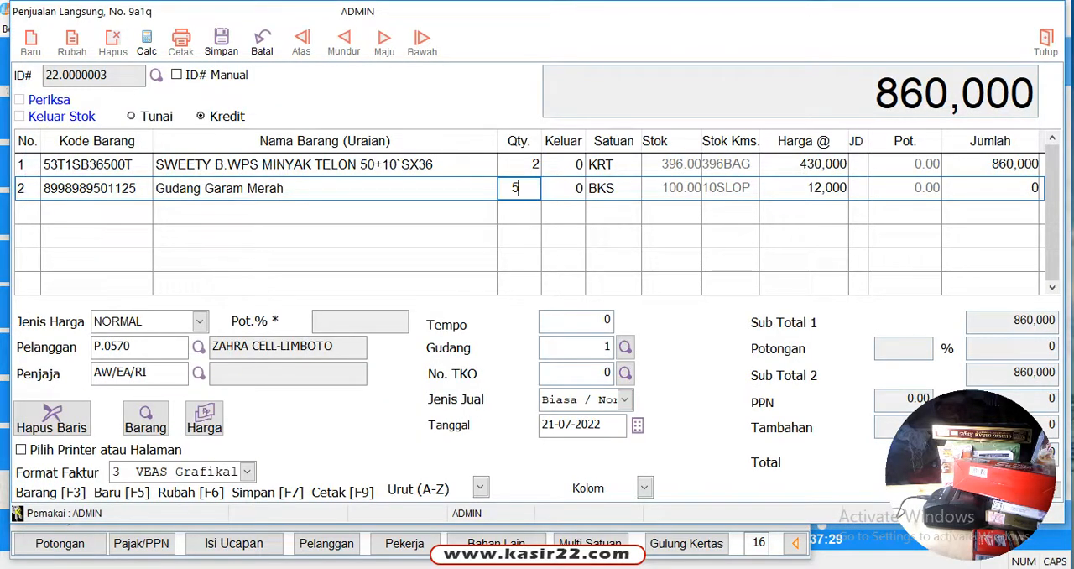
pyautogui.press('Return')
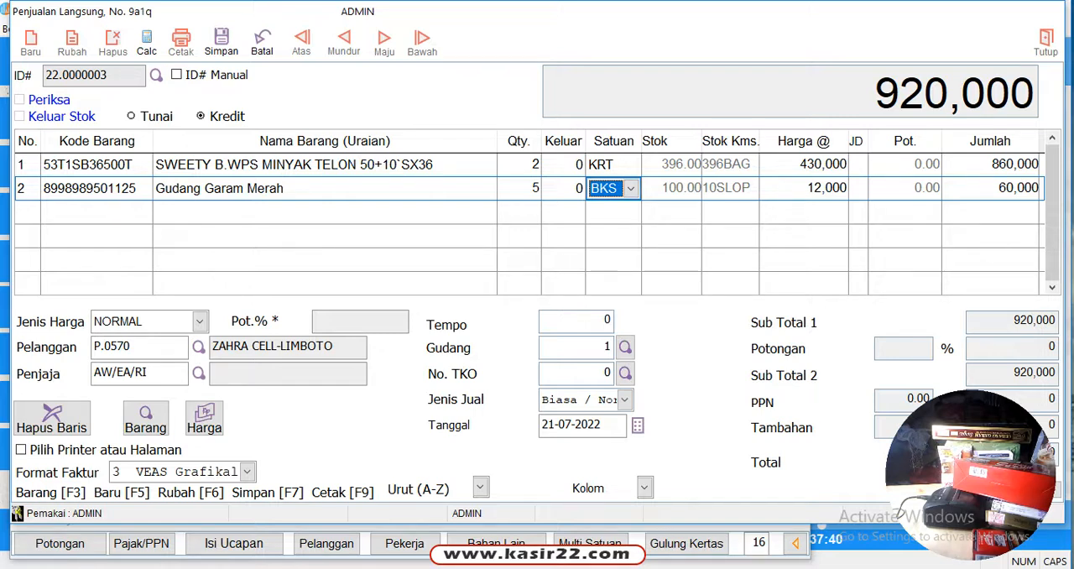
# Set the unit of the Gudang Garam Merah line to SLOP and complete the line
pyautogui.click(631, 189)
pyautogui.press('Down')
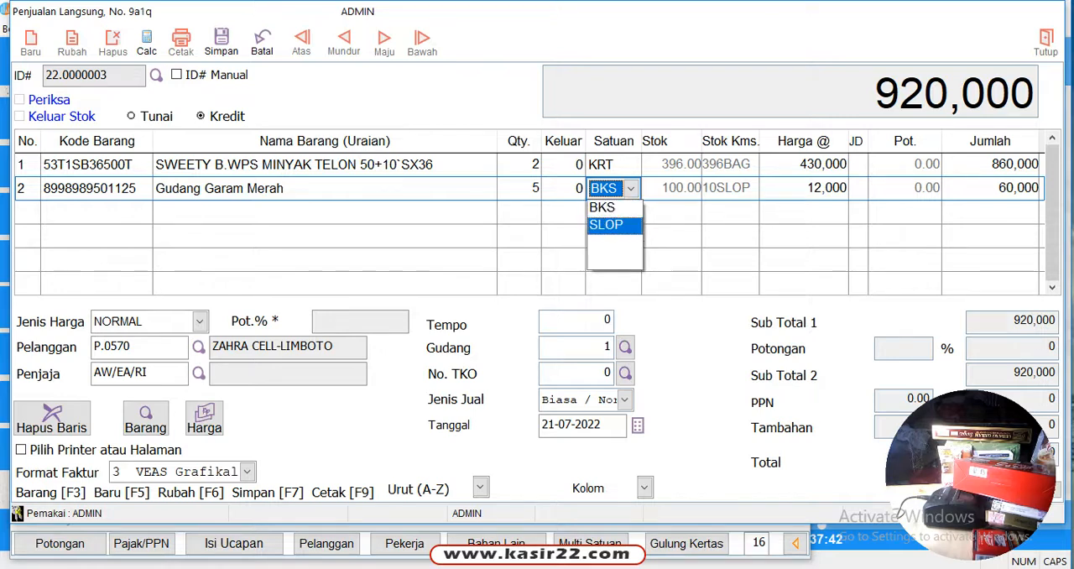
pyautogui.press('Return')
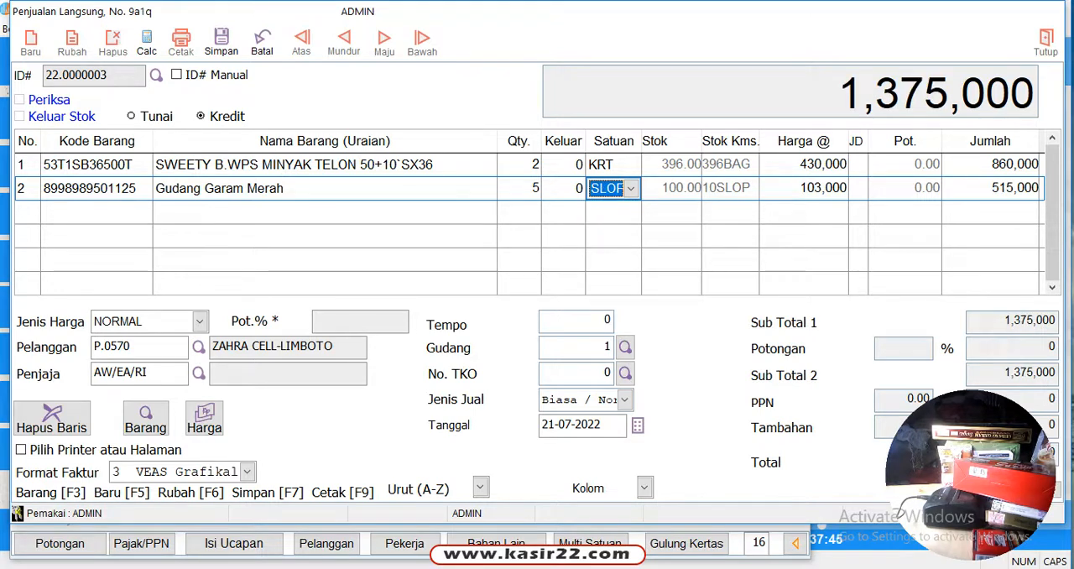
pyautogui.press('Return')
pyautogui.press('Return')
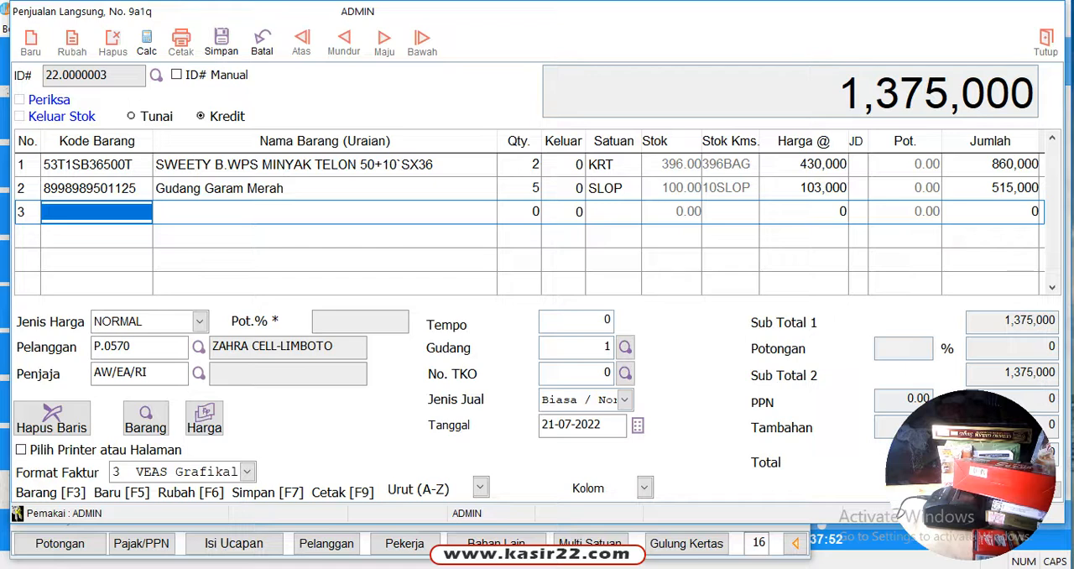
# Add Gudang Garam Merah again on the third line by copying its item code, with quantity 2 in unit BKS
pyautogui.click(95, 188)
pyautogui.hotkey('ctrl', 'c')
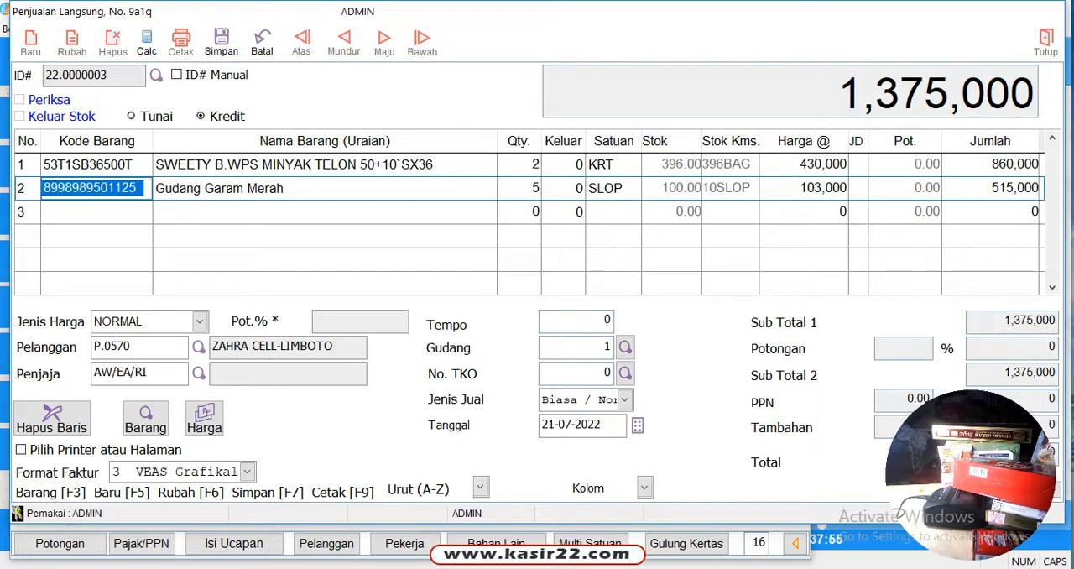
pyautogui.click(96, 212)
pyautogui.hotkey('ctrl', 'v')
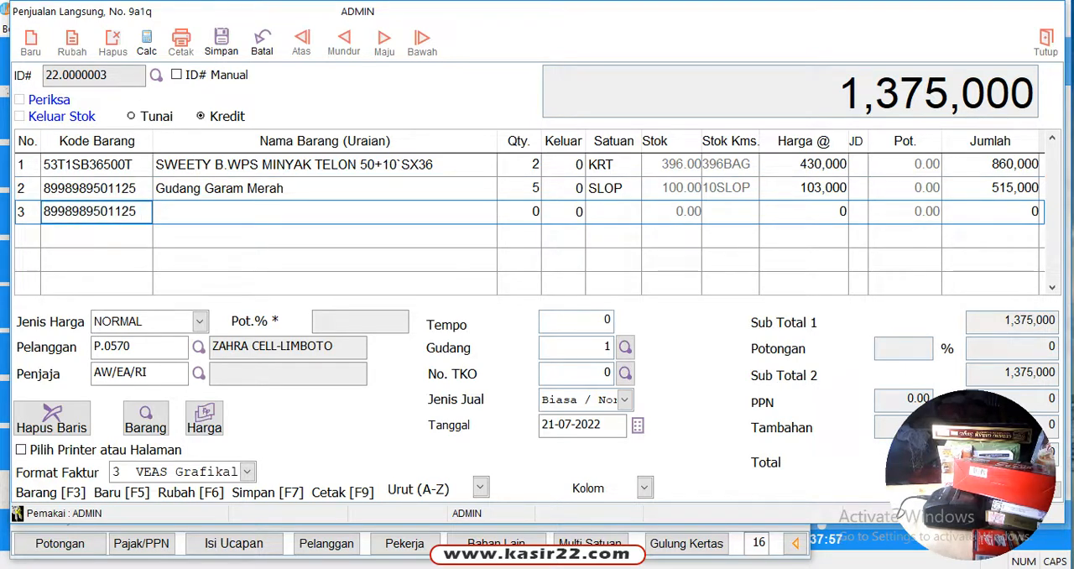
pyautogui.press('Return')
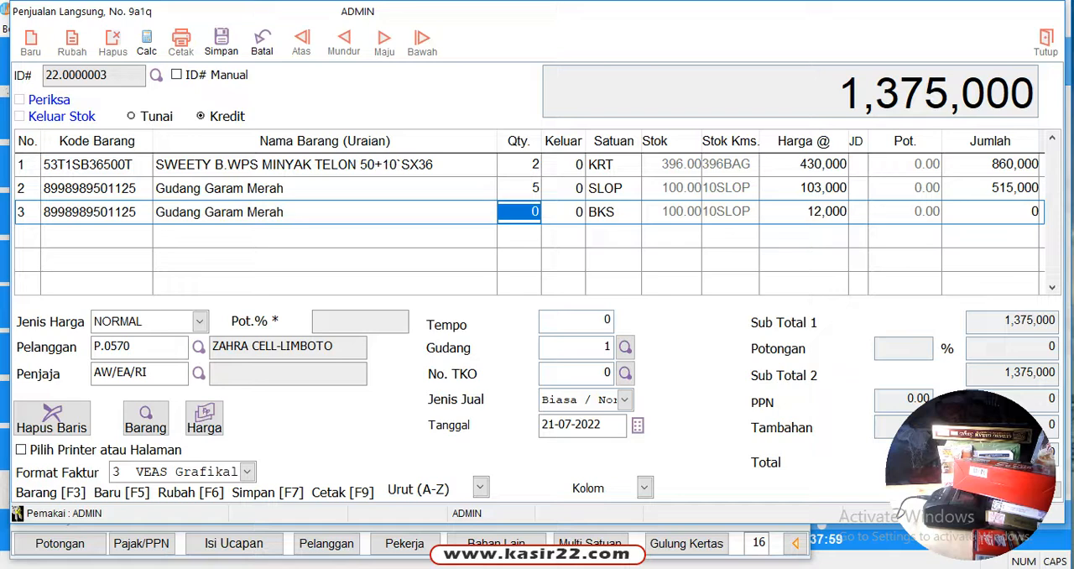
pyautogui.write('2')
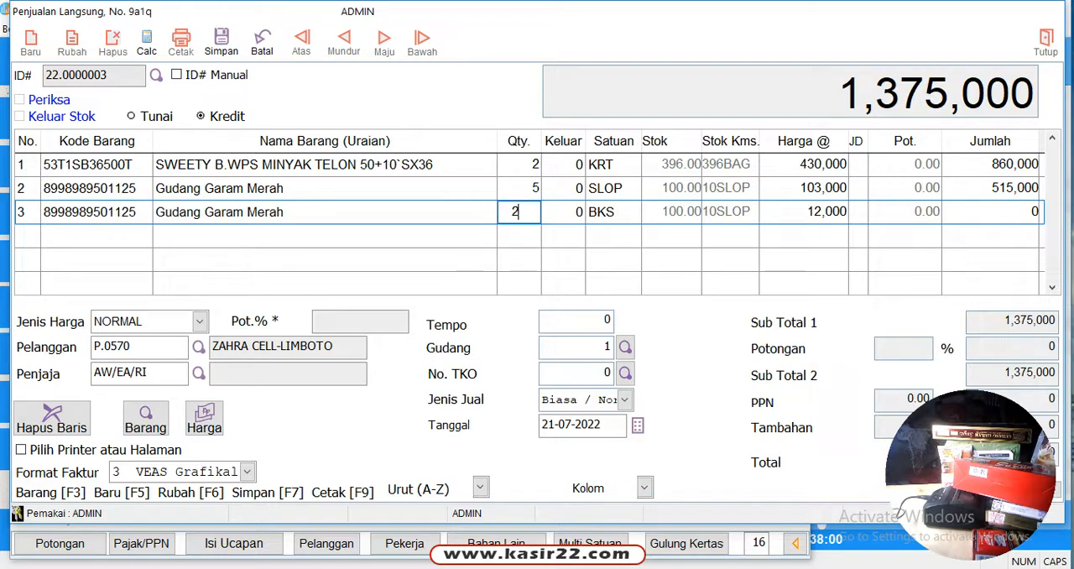
pyautogui.press('Return')
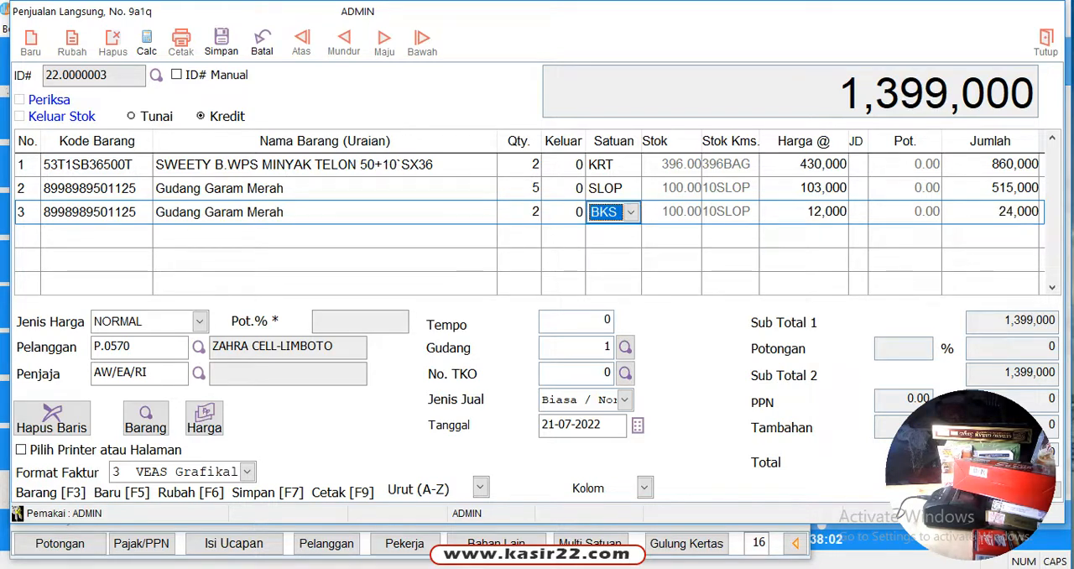
pyautogui.press('Return')
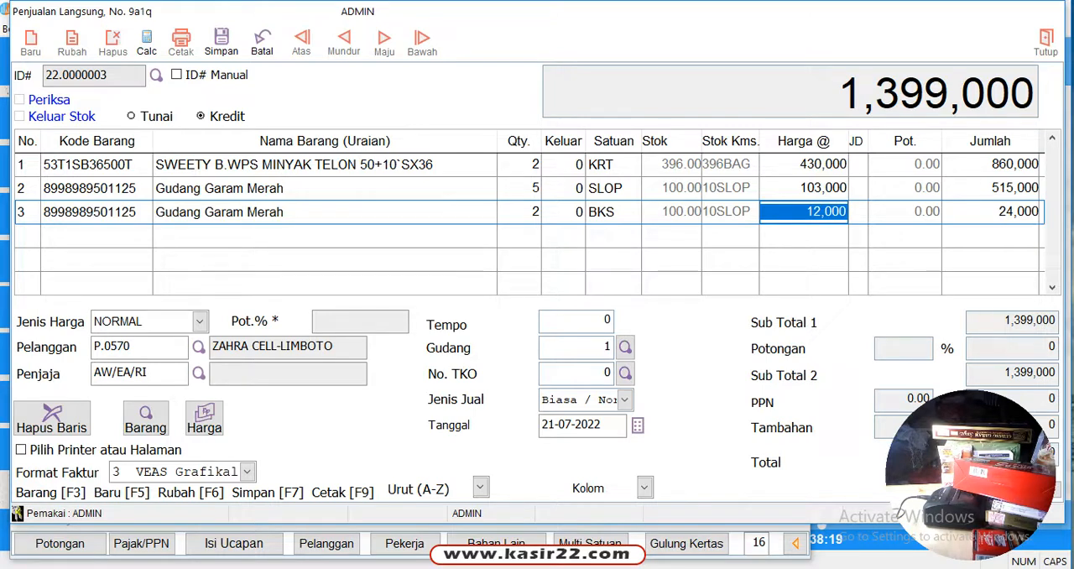
pyautogui.press('Return')
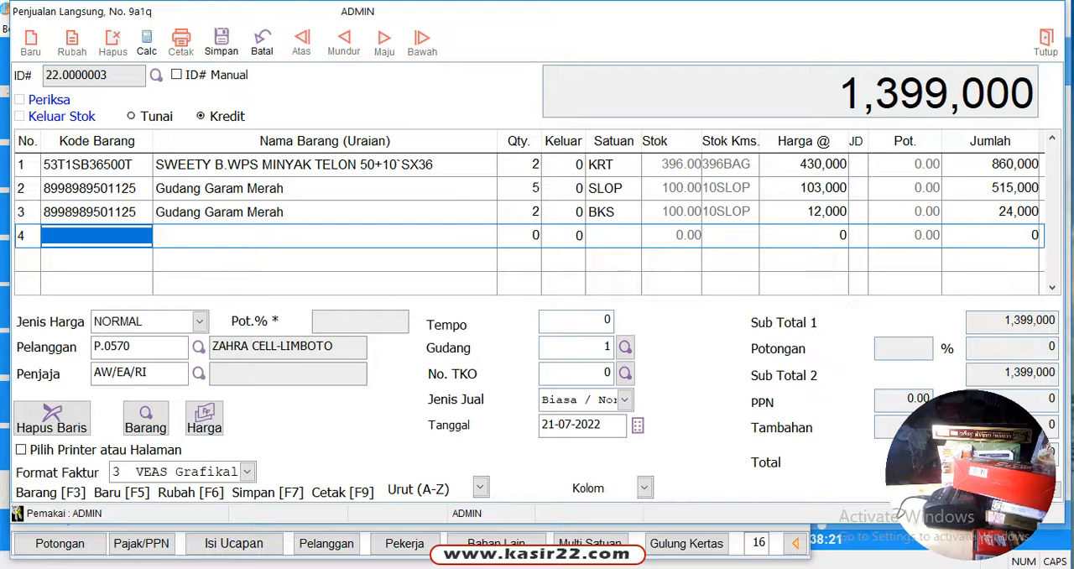
# Search for SOFT and add SOFTEX 2 IN 1 (20`SX24) on the fourth line with quantity 1 in unit KRT
pyautogui.write('SOFT')
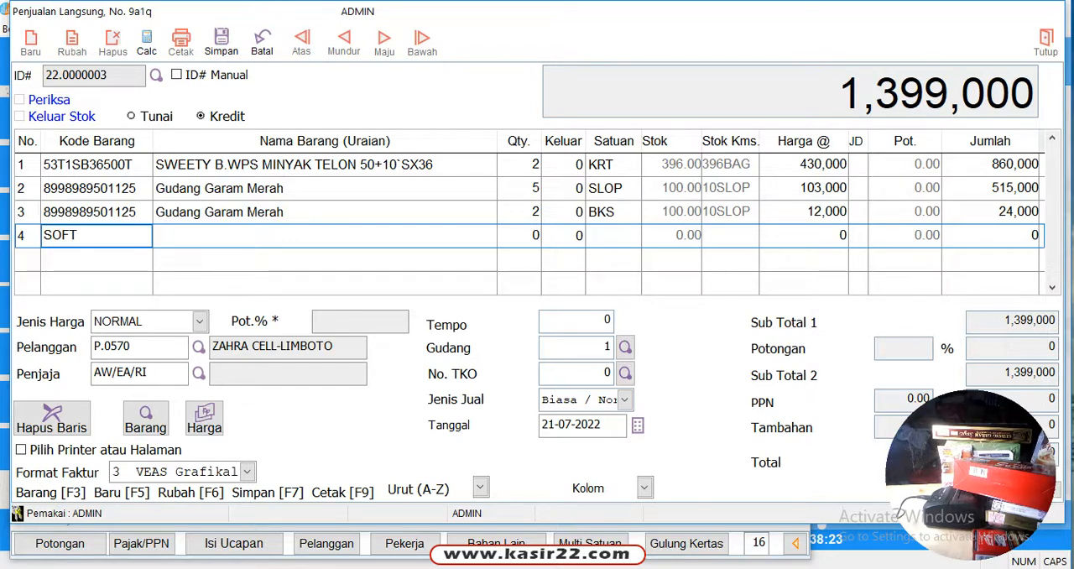
pyautogui.press('Return')
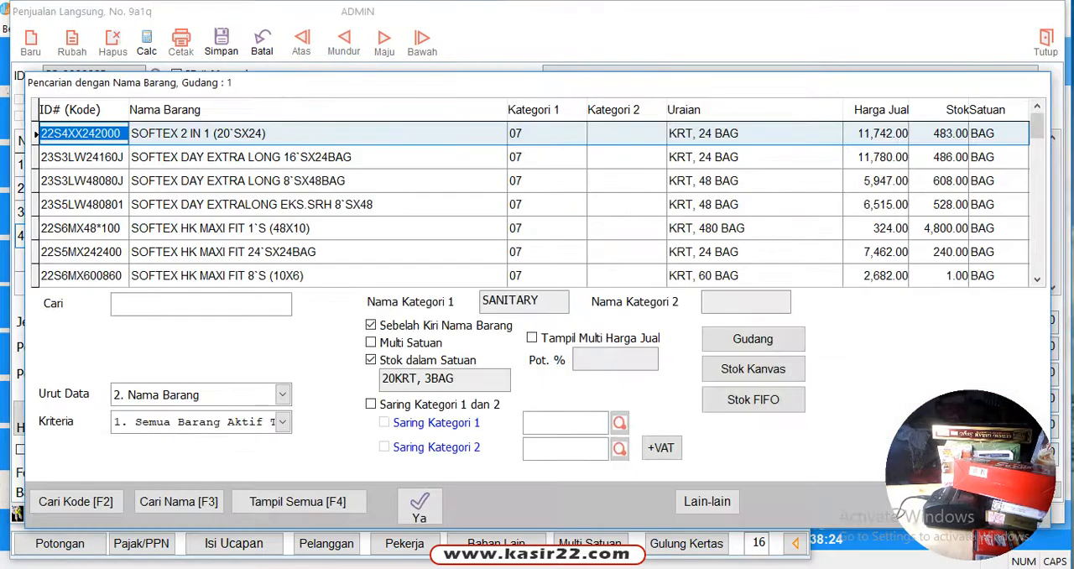
pyautogui.press('Return')
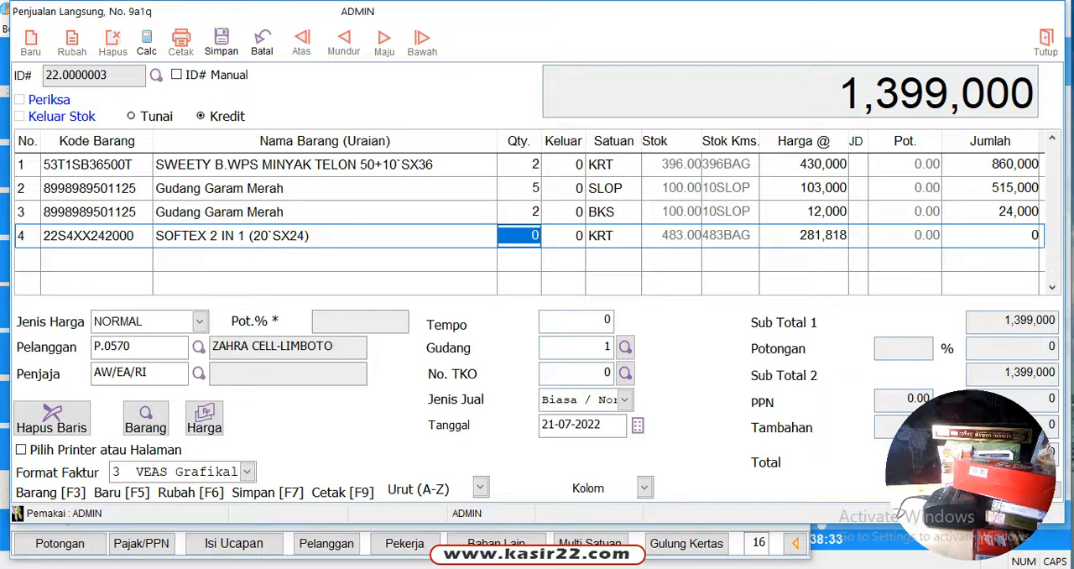
pyautogui.write('1')
pyautogui.press('Return')
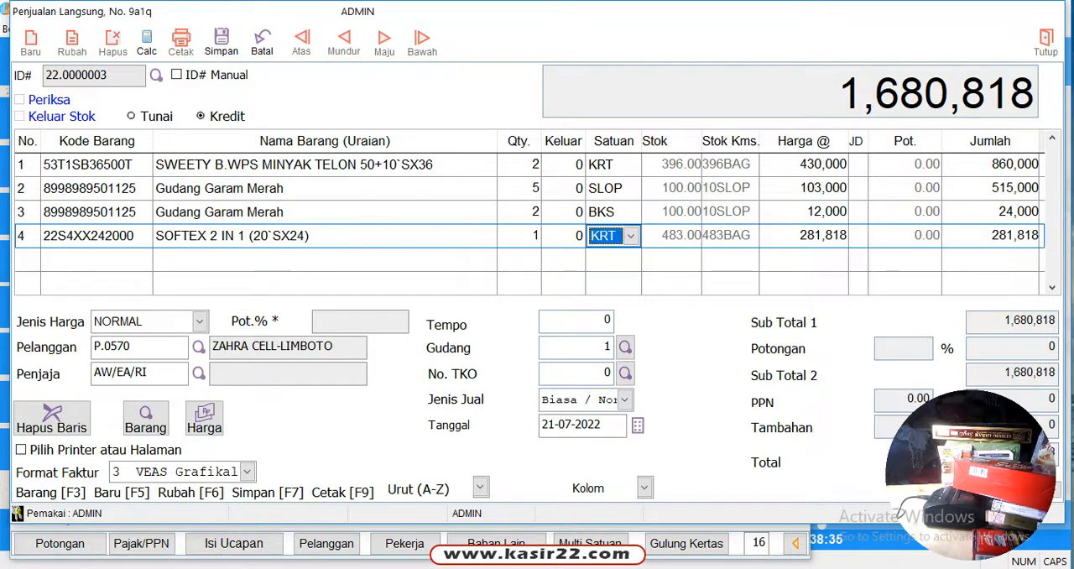
pyautogui.press('Return')
pyautogui.press('Return')
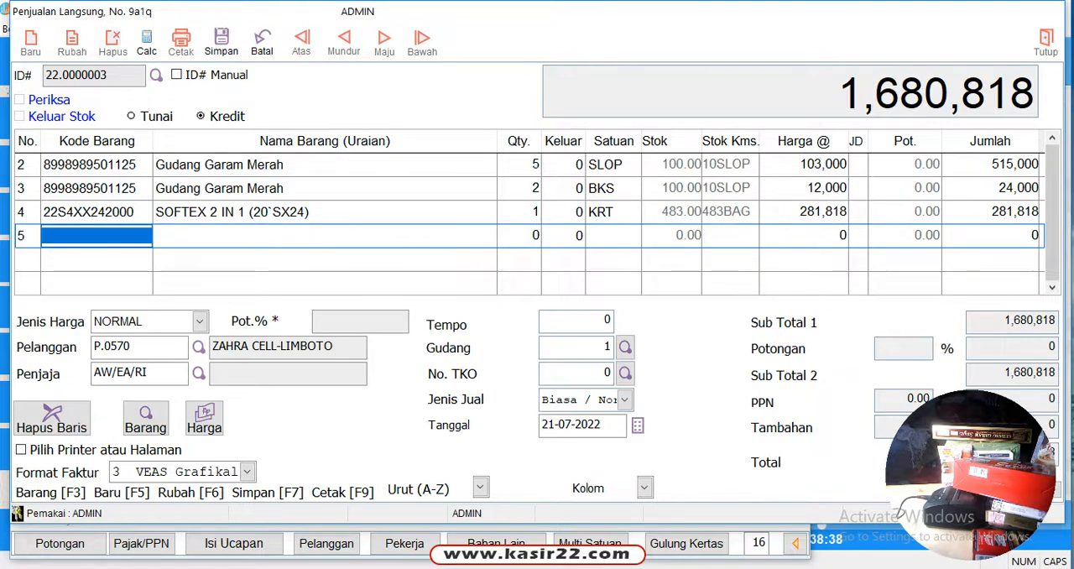
# Add SOFTEX 2 IN 1 (20`SX24) again on the fifth line with quantity 1 and the unit set to BAG
pyautogui.write('SOFT')
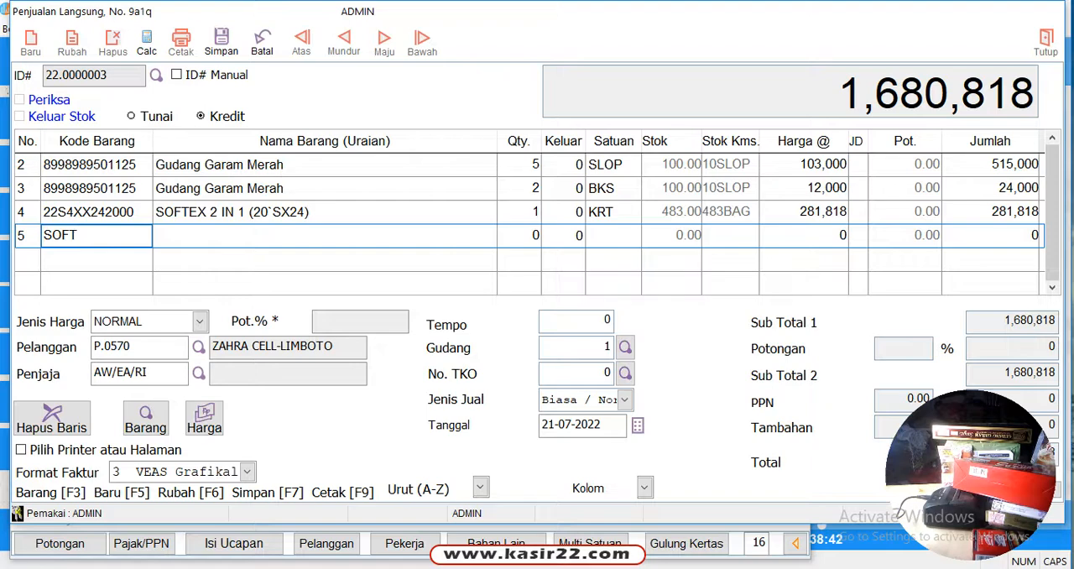
pyautogui.press('Return')
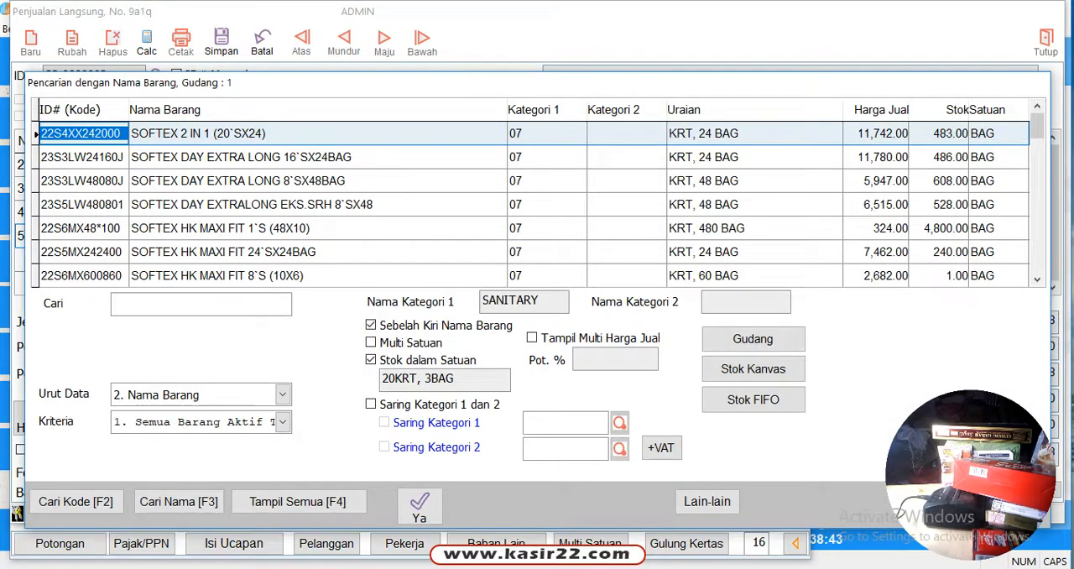
pyautogui.press('Return')
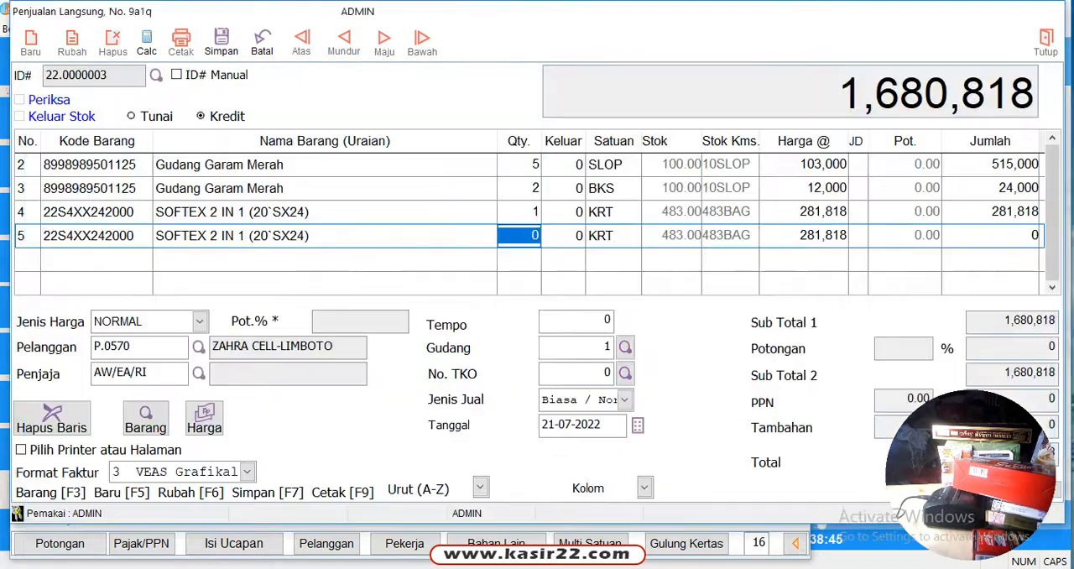
pyautogui.write('1')
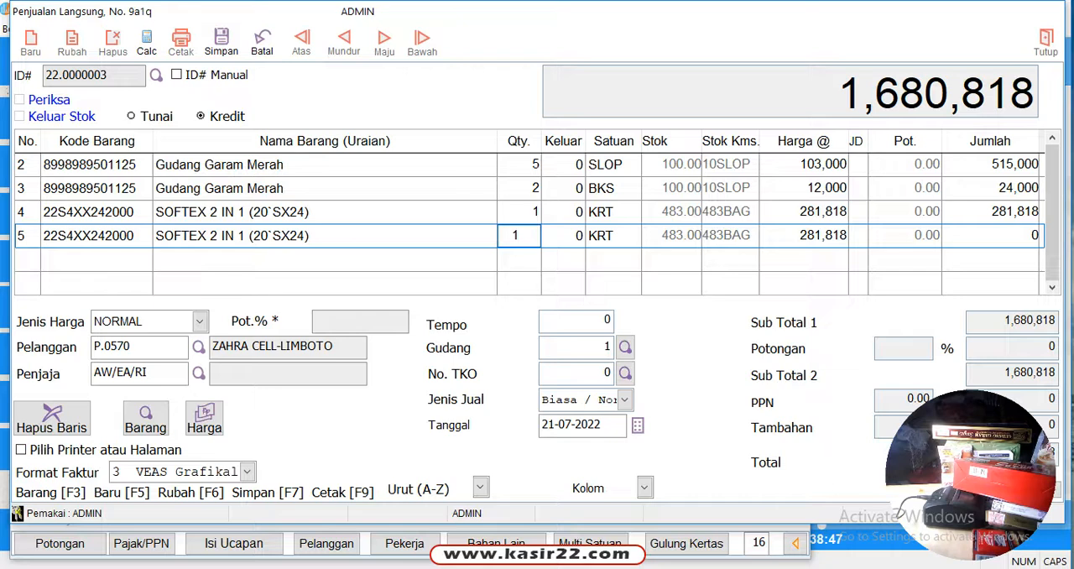
pyautogui.press('Return')
pyautogui.click(631, 236)
pyautogui.click(606, 253)
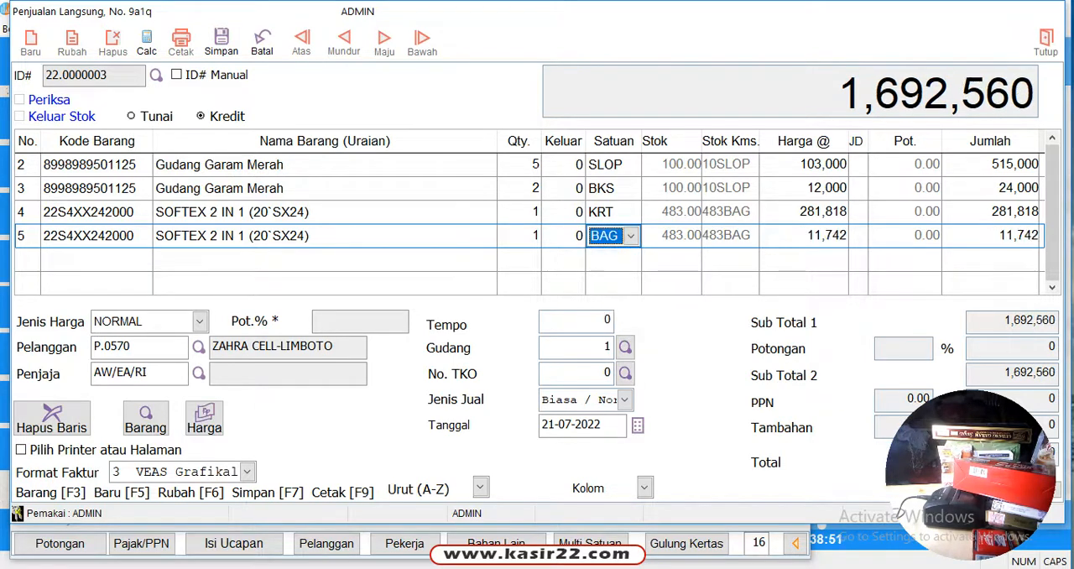
pyautogui.press('Return')
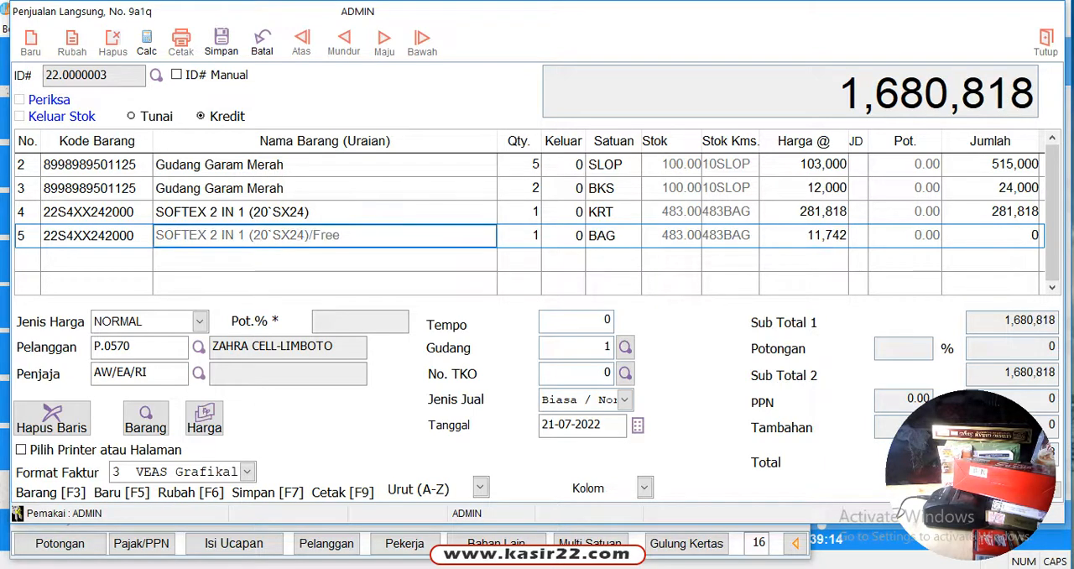
pyautogui.press('space')
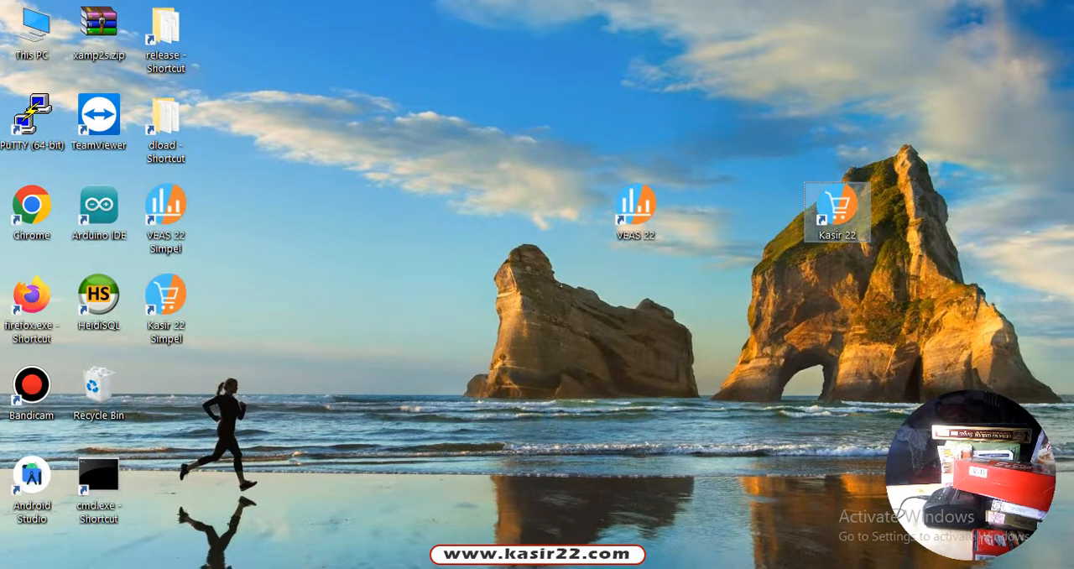
pyautogui.click(739, 277)
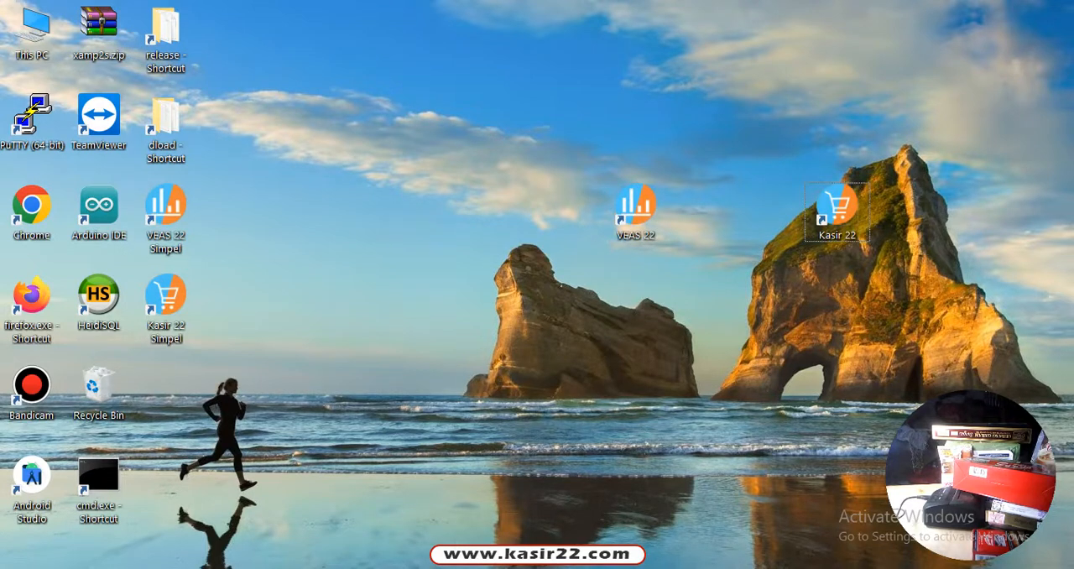